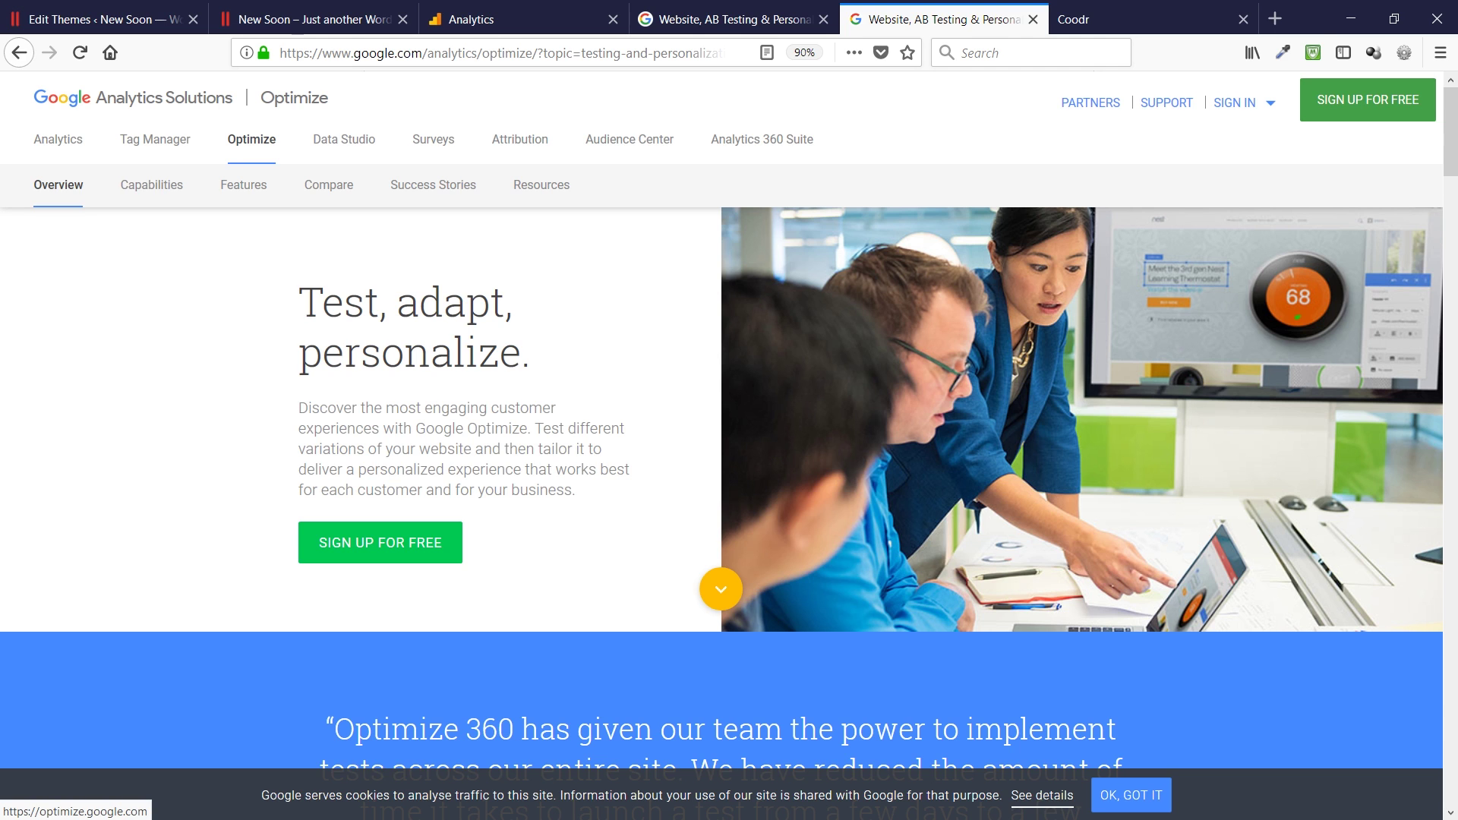
Open the Optimize home app at optimize.google.com in a new tab with SIGN UP FOR FREE
{"action": "left_click", "coordinate": [1366, 100]}
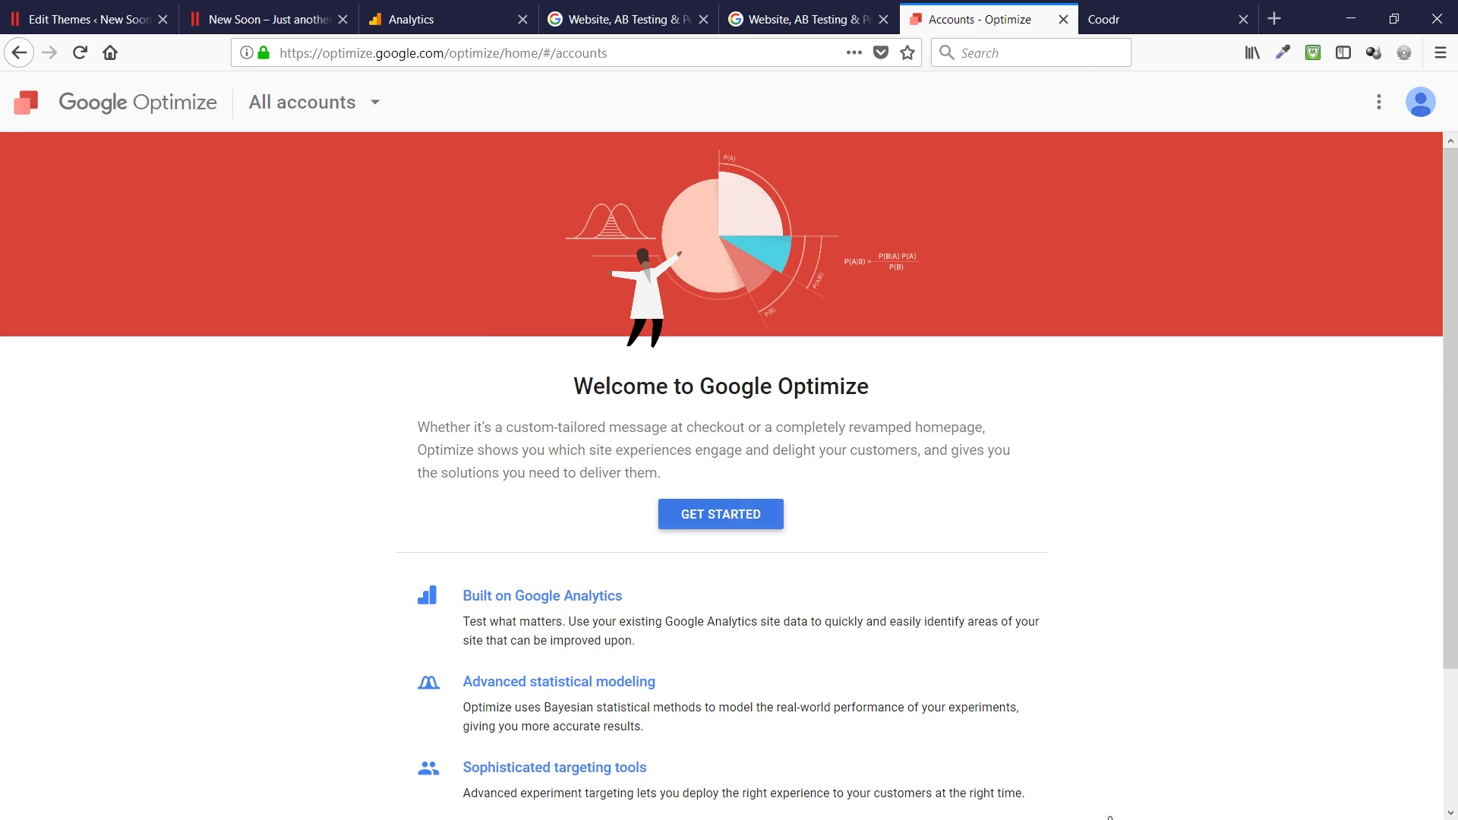
Start setup and decline tips, product announcement and market research emails
{"action": "key", "text": "Return"}
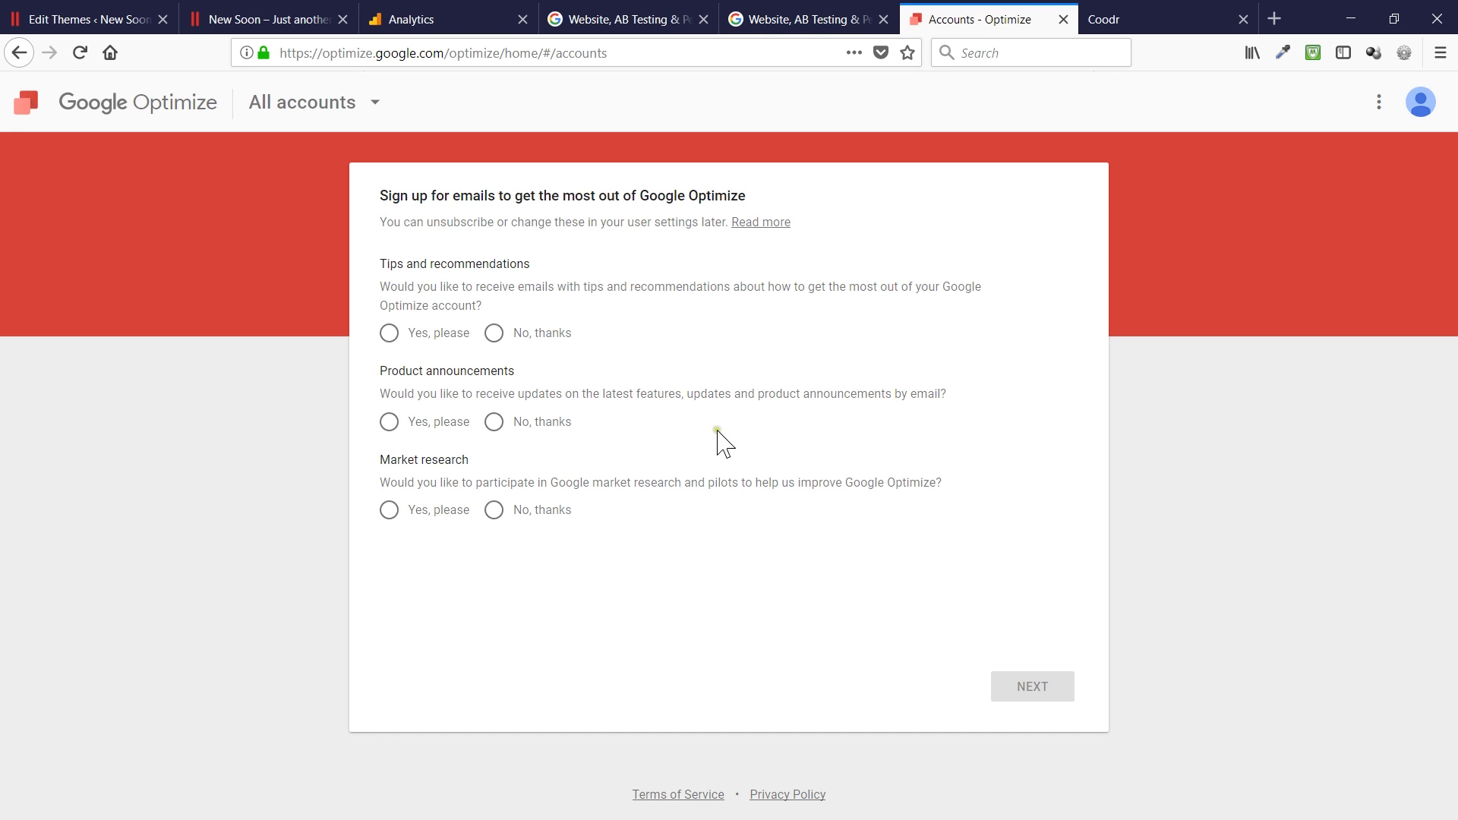
{"action": "key", "text": "Right"}
{"action": "key", "text": "Tab"}
{"action": "key", "text": "Right"}
{"action": "key", "text": "Tab"}
{"action": "key", "text": "Right"}
{"action": "key", "text": "Tab"}
{"action": "key", "text": "Return"}
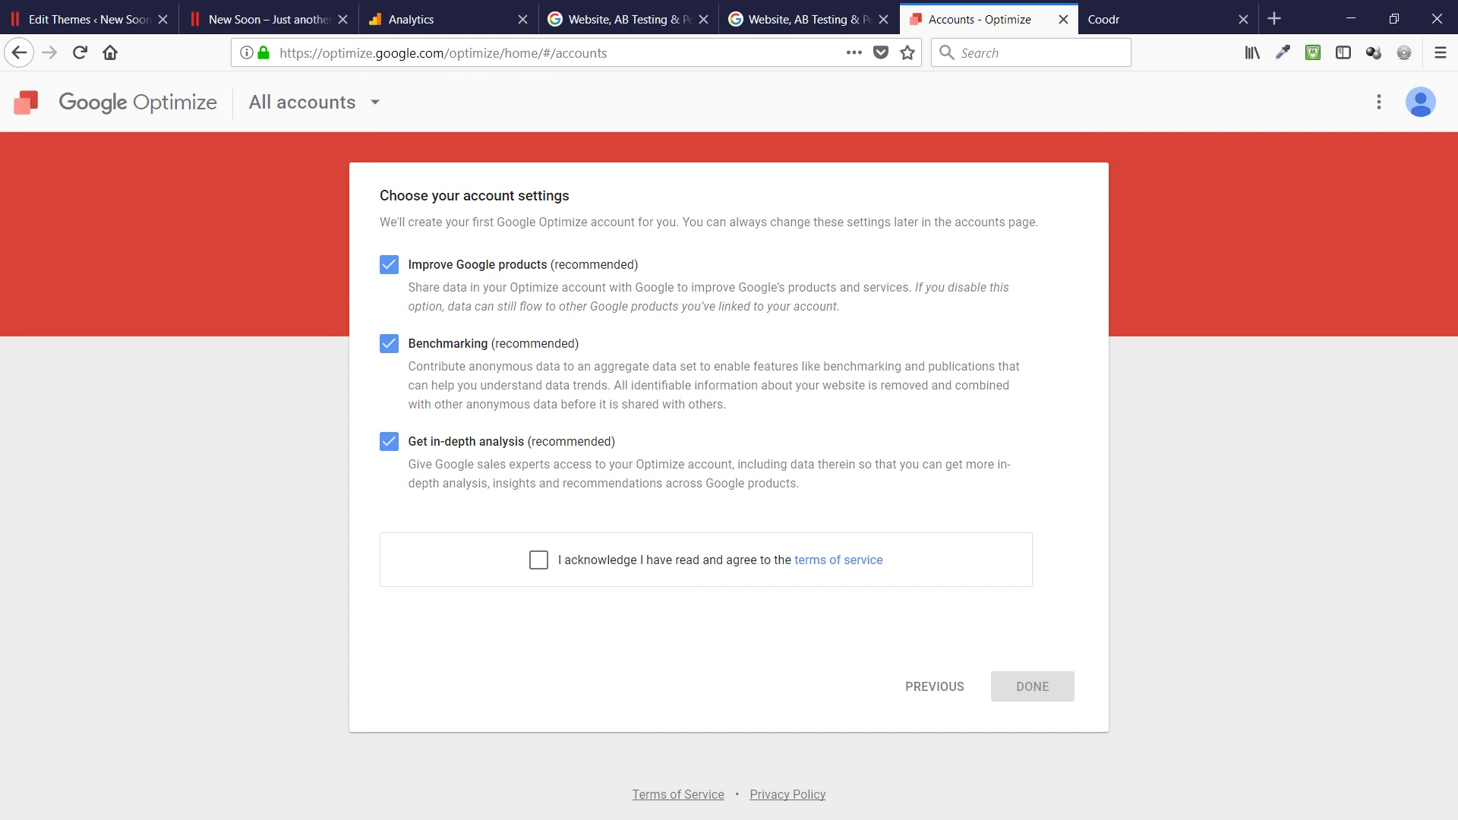
Accept the terms of service and finish creating the Optimize account
{"action": "key", "text": "Tab"}
{"action": "key", "text": "space"}
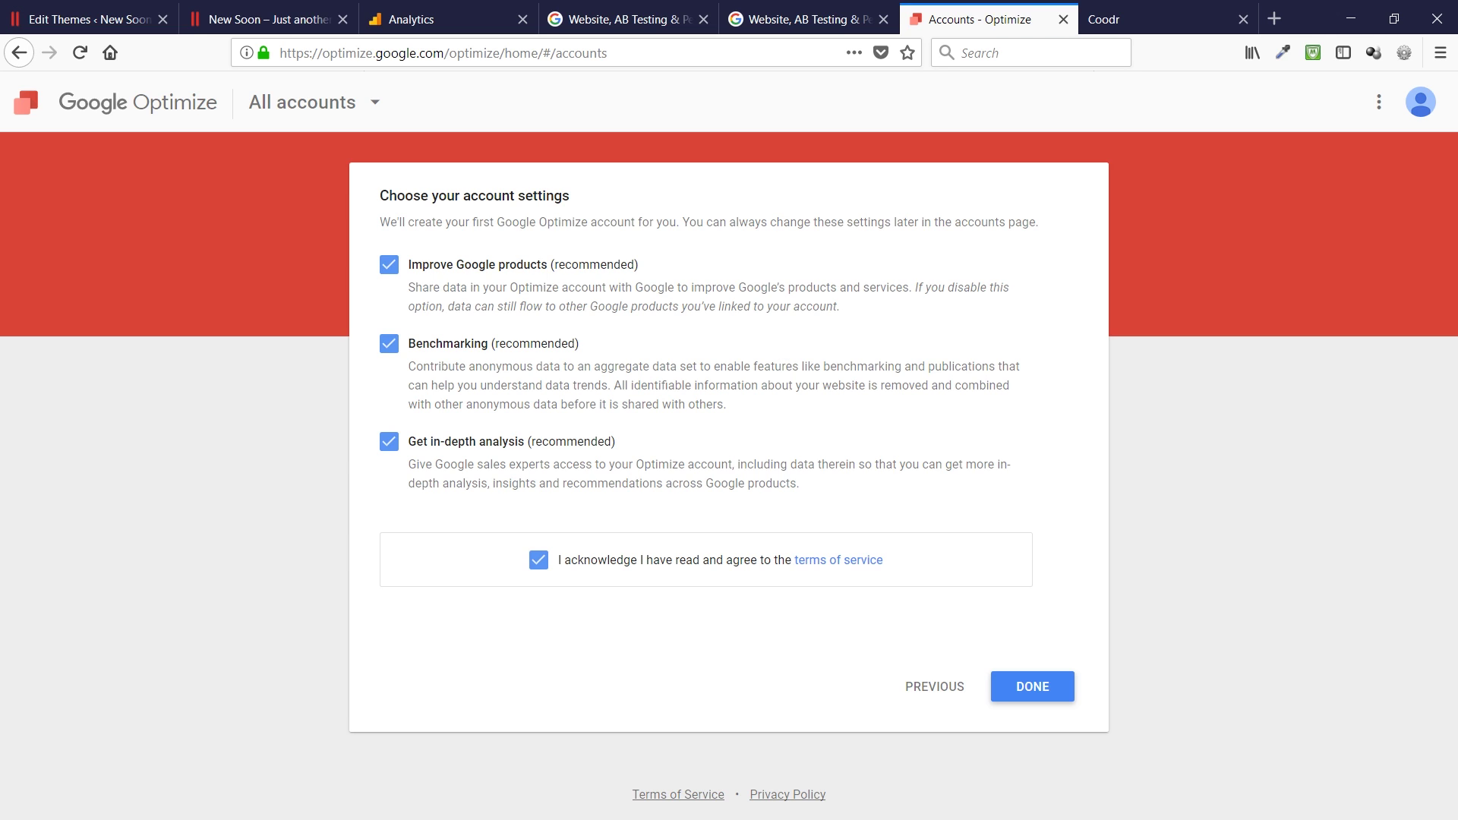
{"action": "key", "text": "Return"}
{"action": "left_click", "coordinate": [1032, 687]}
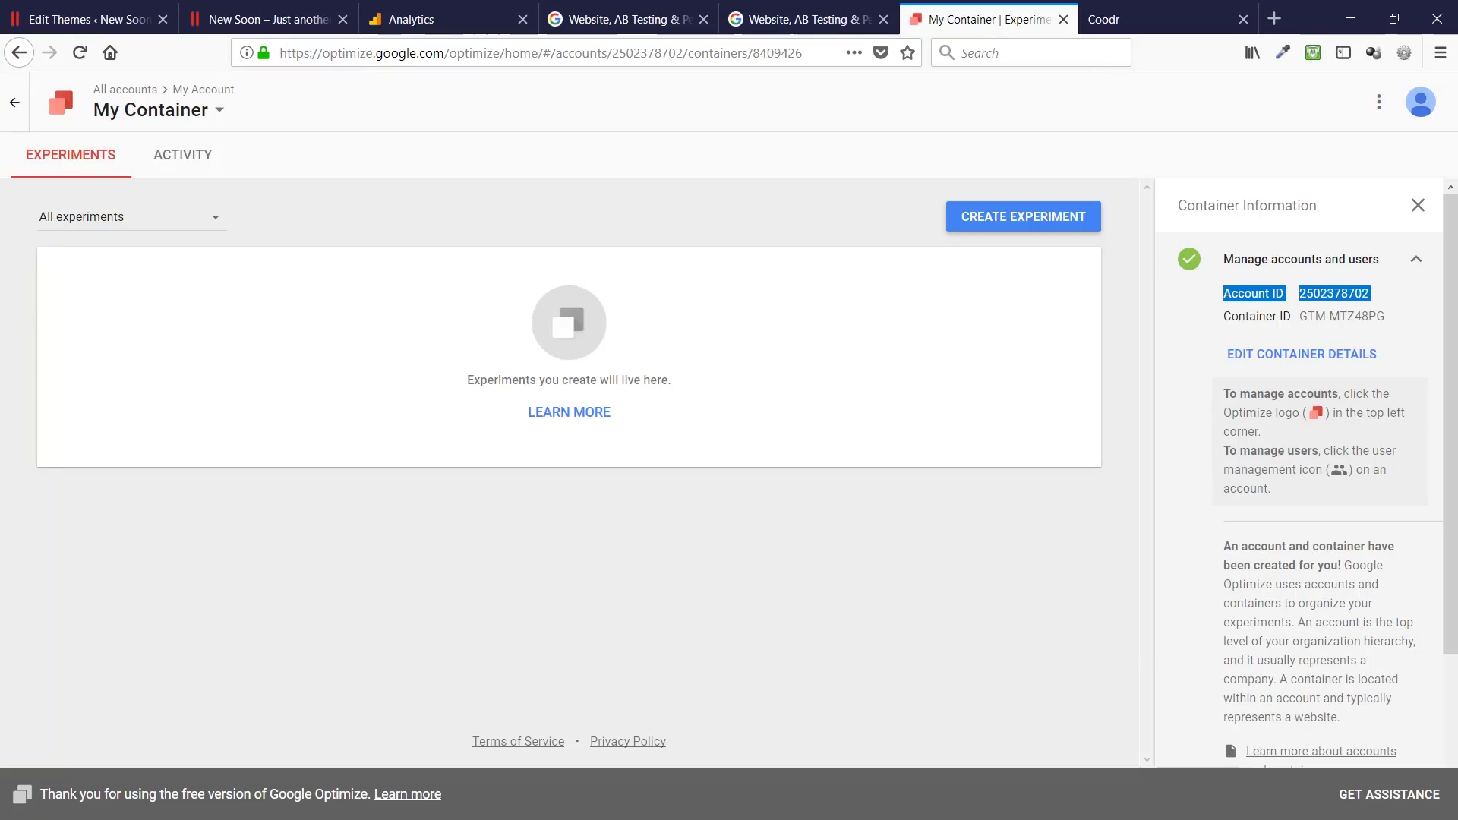
Select container ID GTM-MTZ48PG and open My Container's details for editing
{"action": "left_click_drag", "start_coordinate": [1223, 316], "coordinate": [1375, 316]}
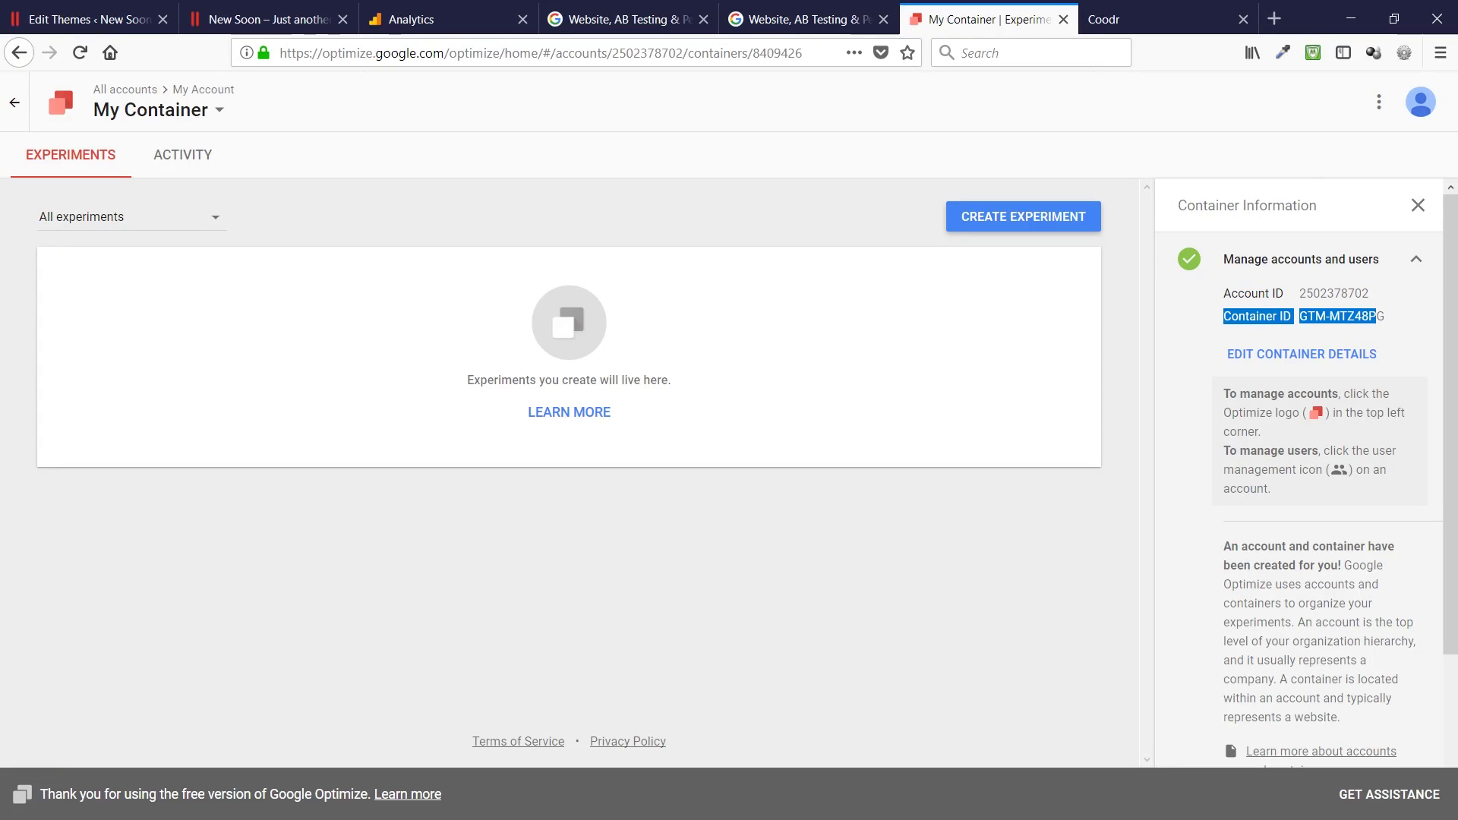
{"action": "scroll", "coordinate": [1302, 304], "scroll_direction": "down", "scroll_amount": 3}
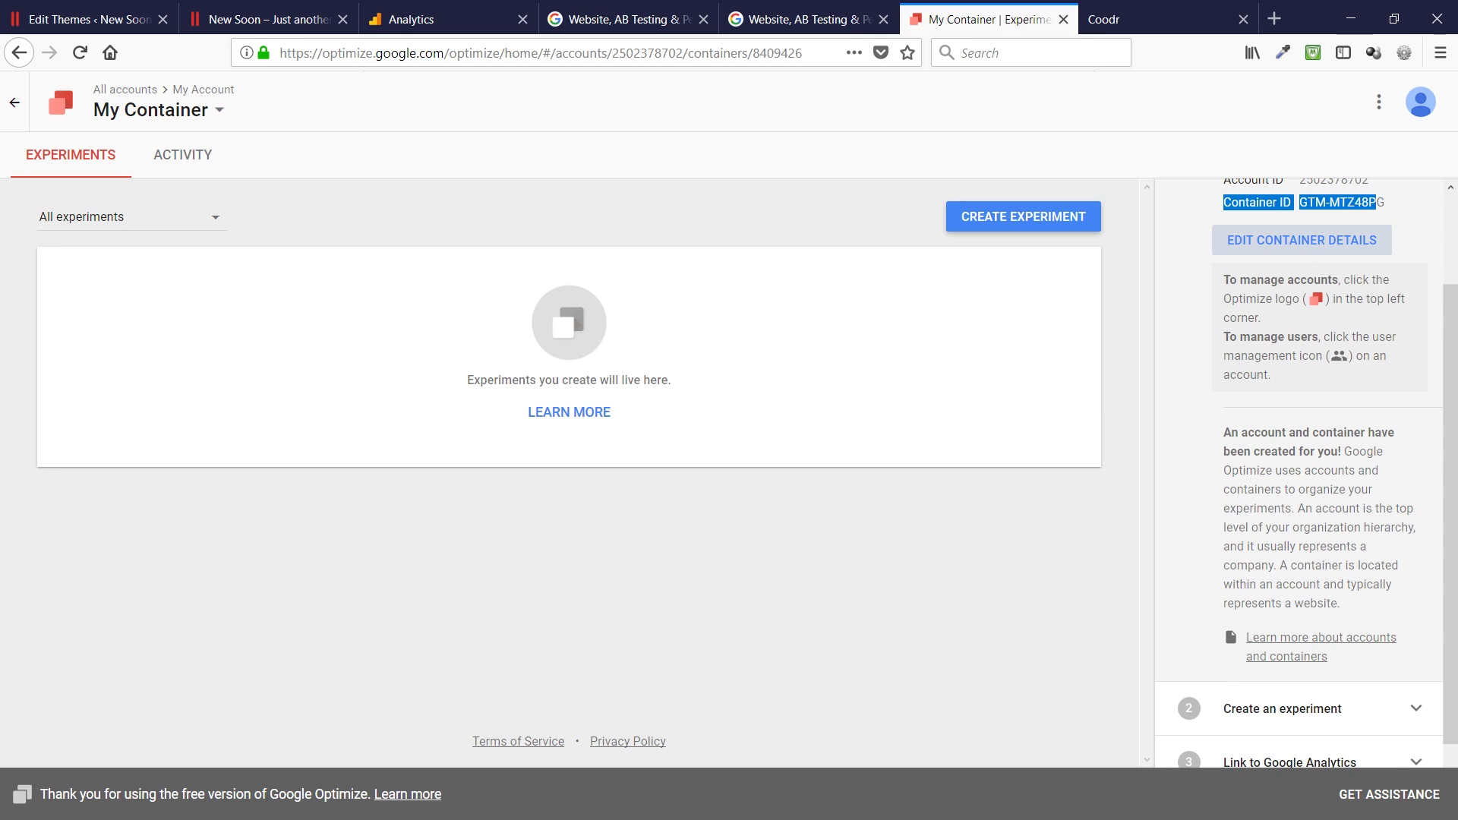
{"action": "left_click", "coordinate": [1301, 240]}
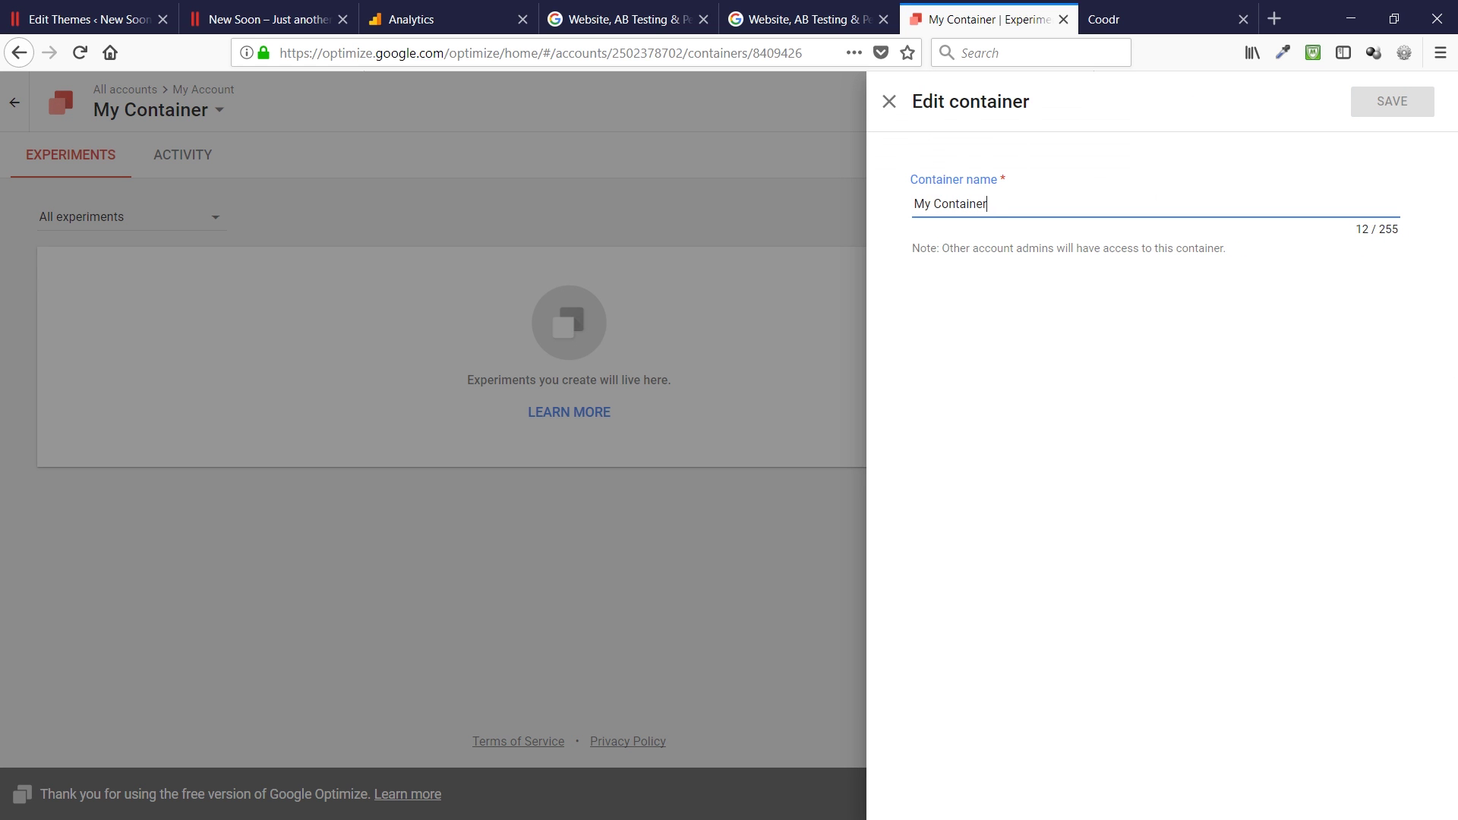
Replace the container name with NewSoon and save it
{"action": "key", "text": "ctrl+a"}
{"action": "type", "text": "NewSoon"}
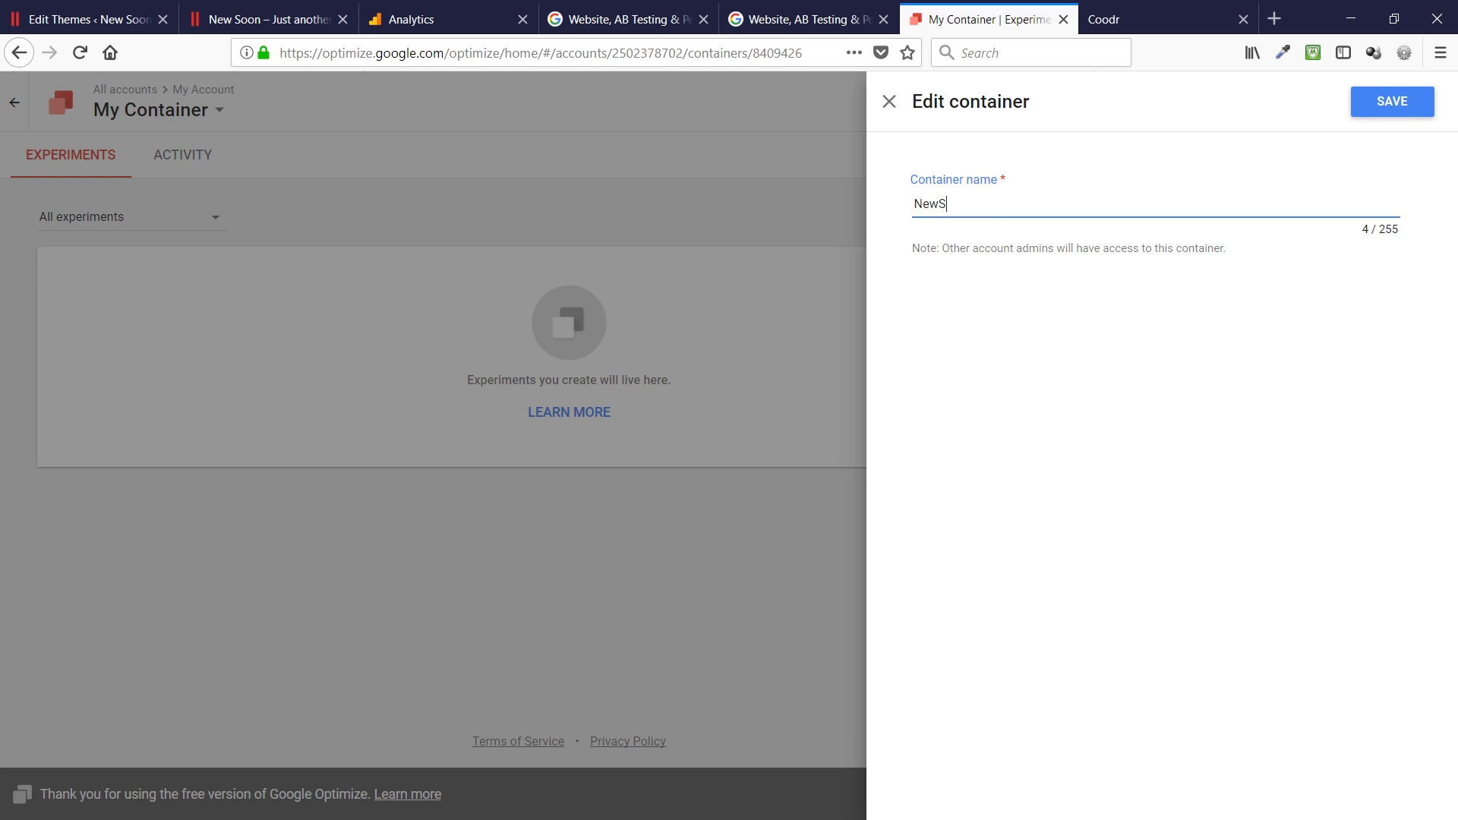
{"action": "key", "text": "BackSpace"}
{"action": "type", "text": "n"}
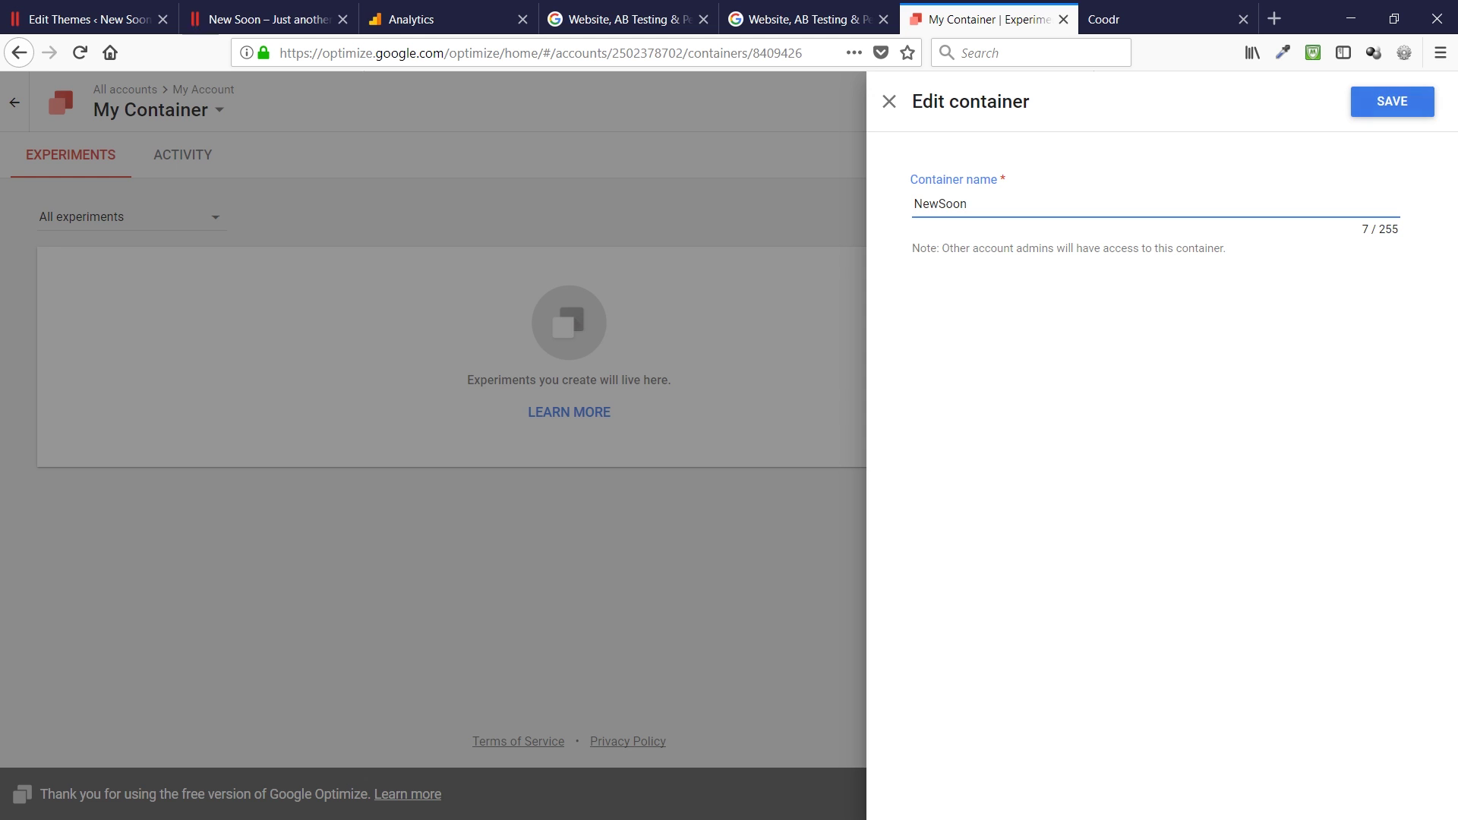
{"action": "key", "text": "Return"}
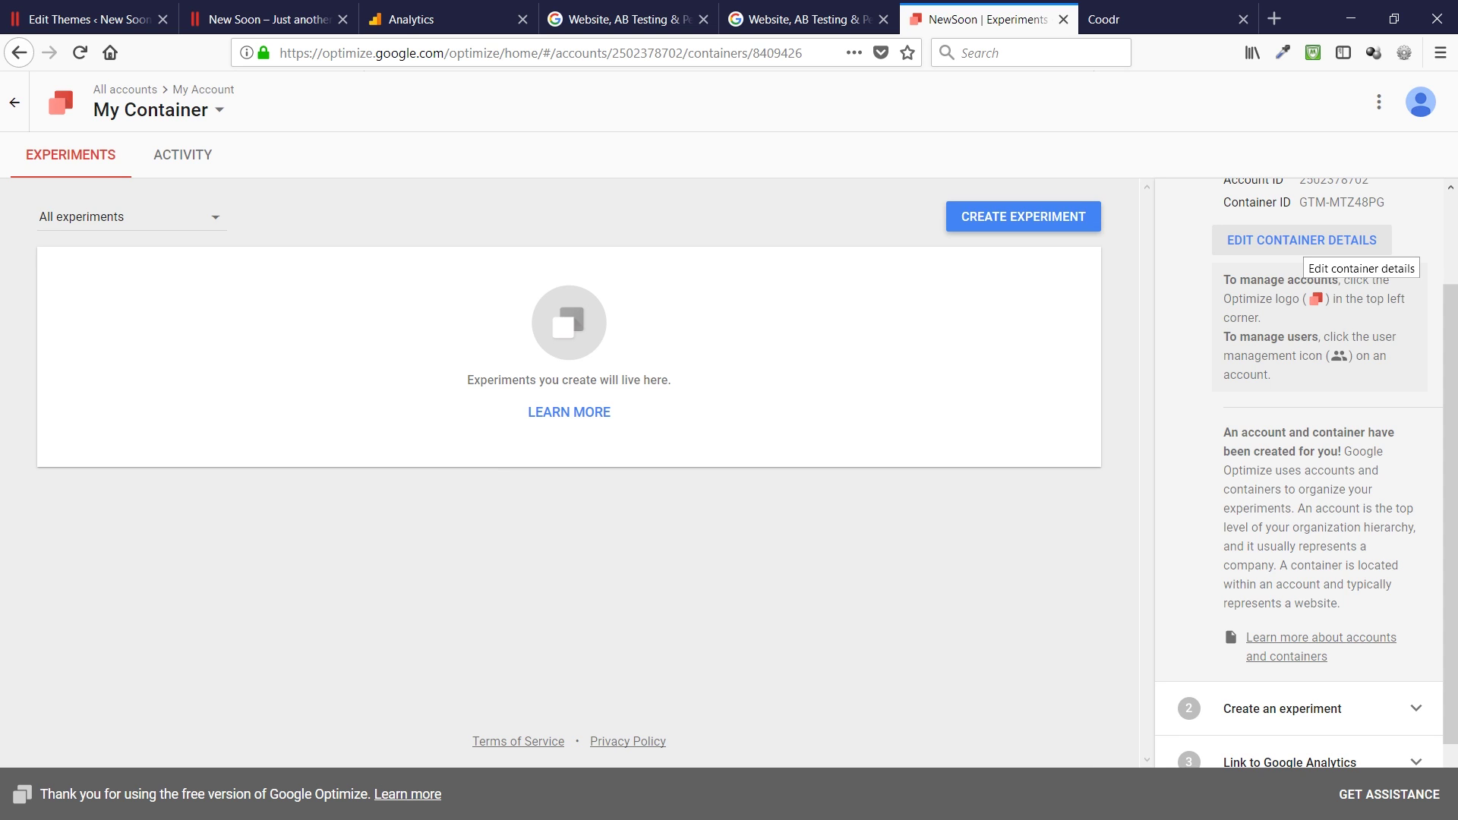
Recheck the NewSoon container details, then go to the All accounts list
{"action": "scroll", "coordinate": [1298, 471], "scroll_direction": "down", "scroll_amount": 2}
{"action": "scroll", "coordinate": [1298, 470], "scroll_direction": "up", "scroll_amount": 3}
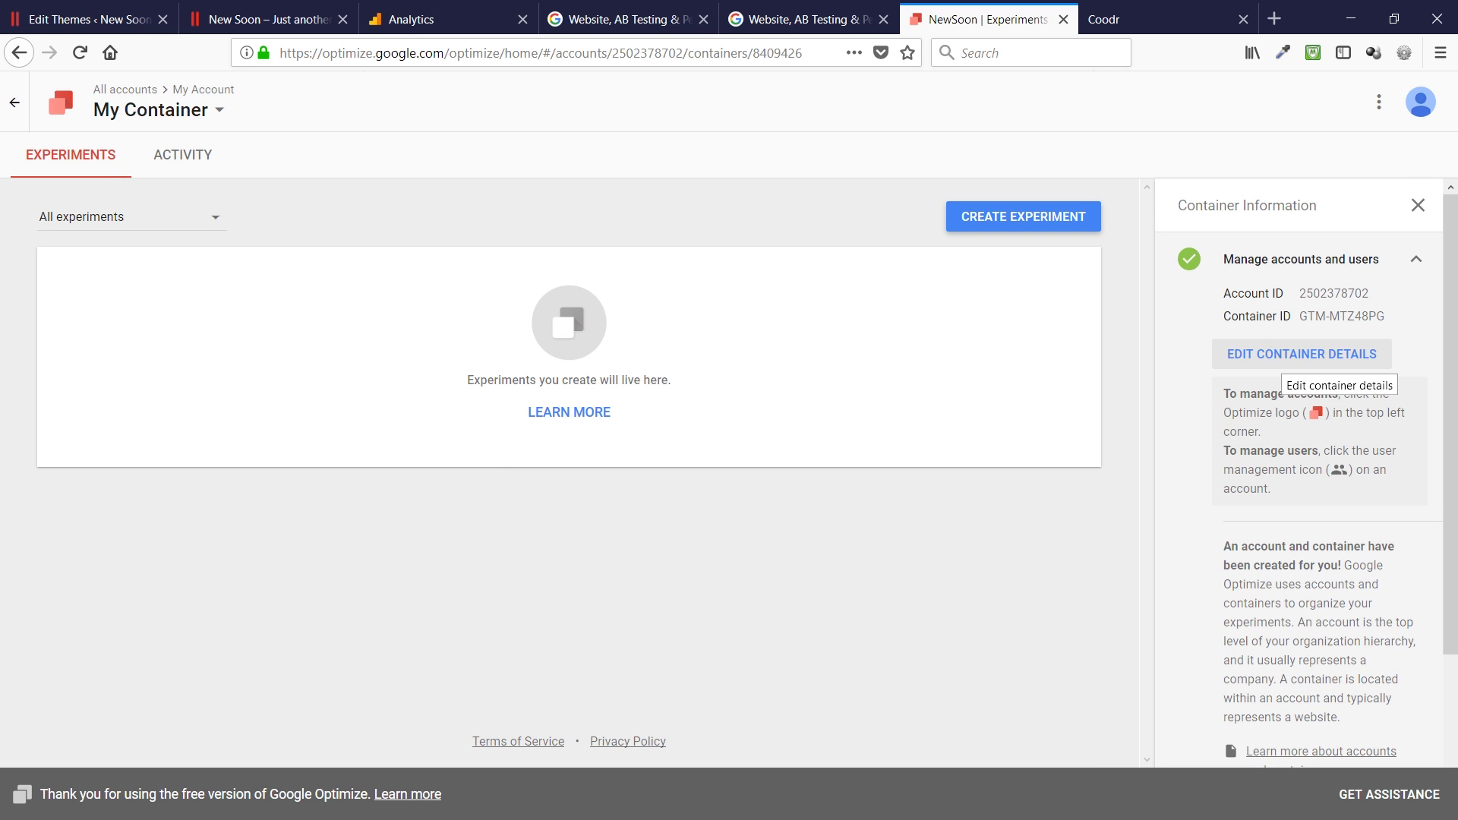
{"action": "left_click", "coordinate": [1301, 354]}
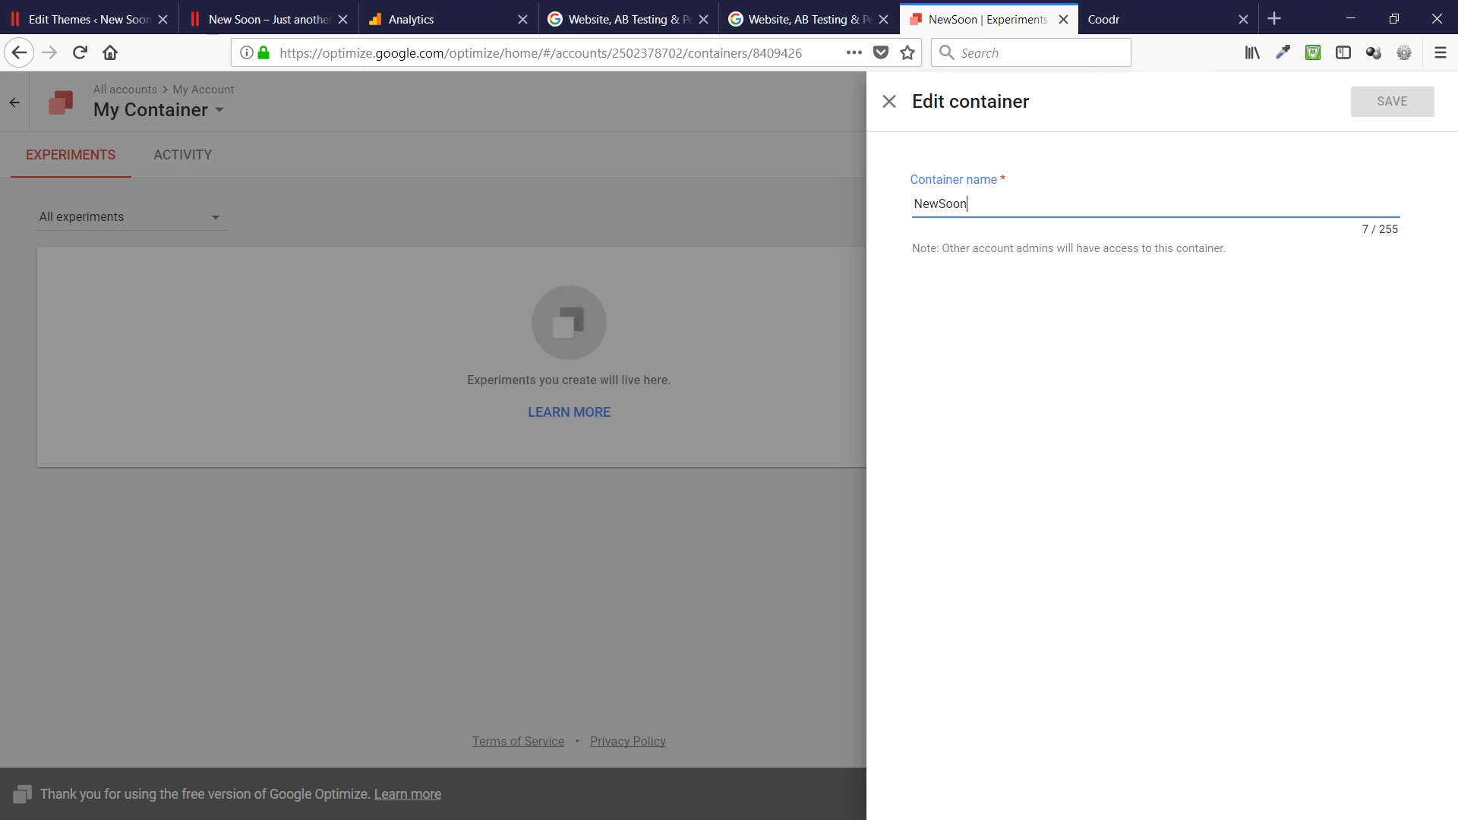
{"action": "key", "text": "Escape"}
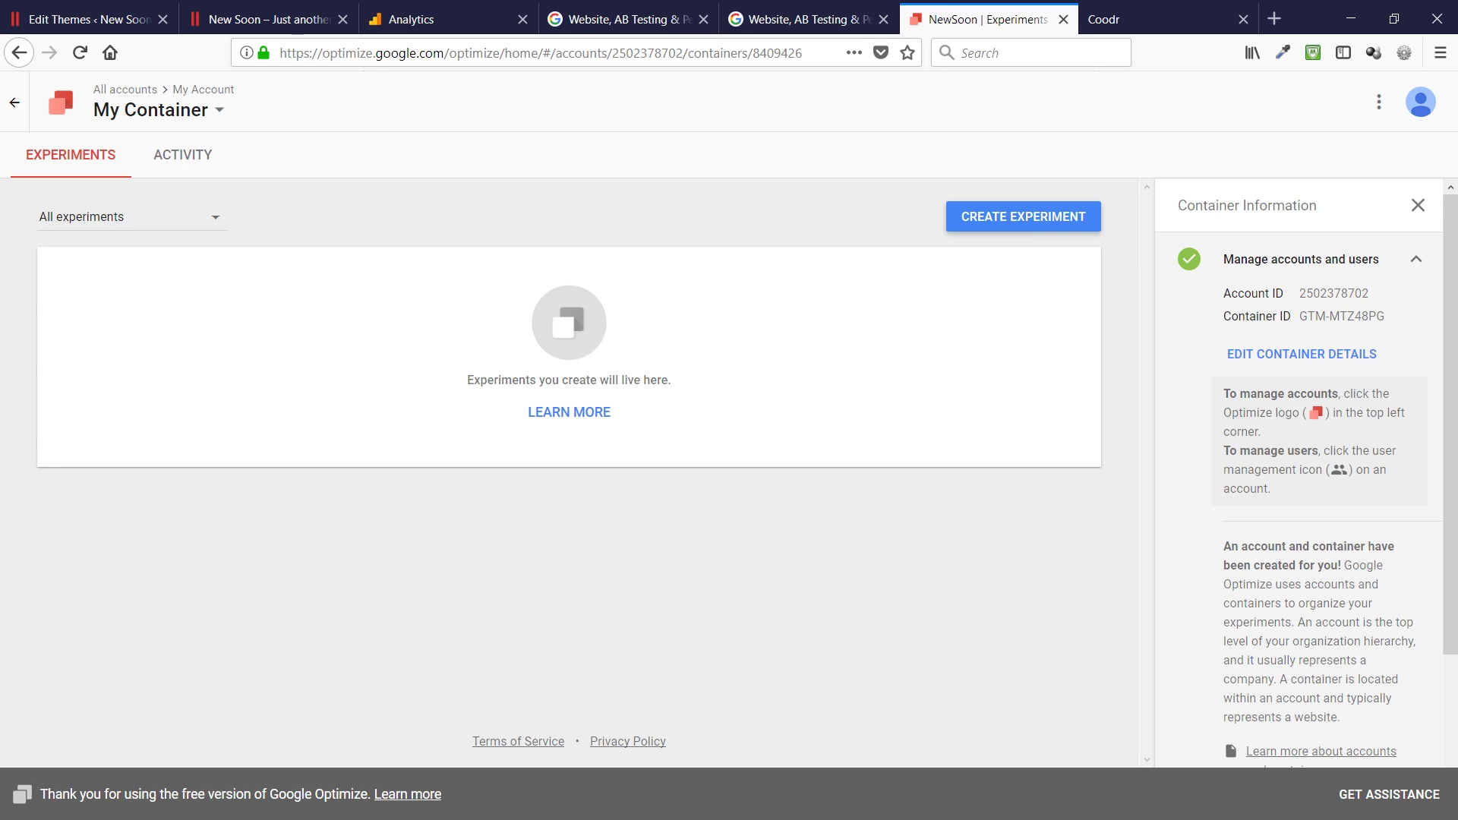
{"action": "left_click", "coordinate": [117, 173]}
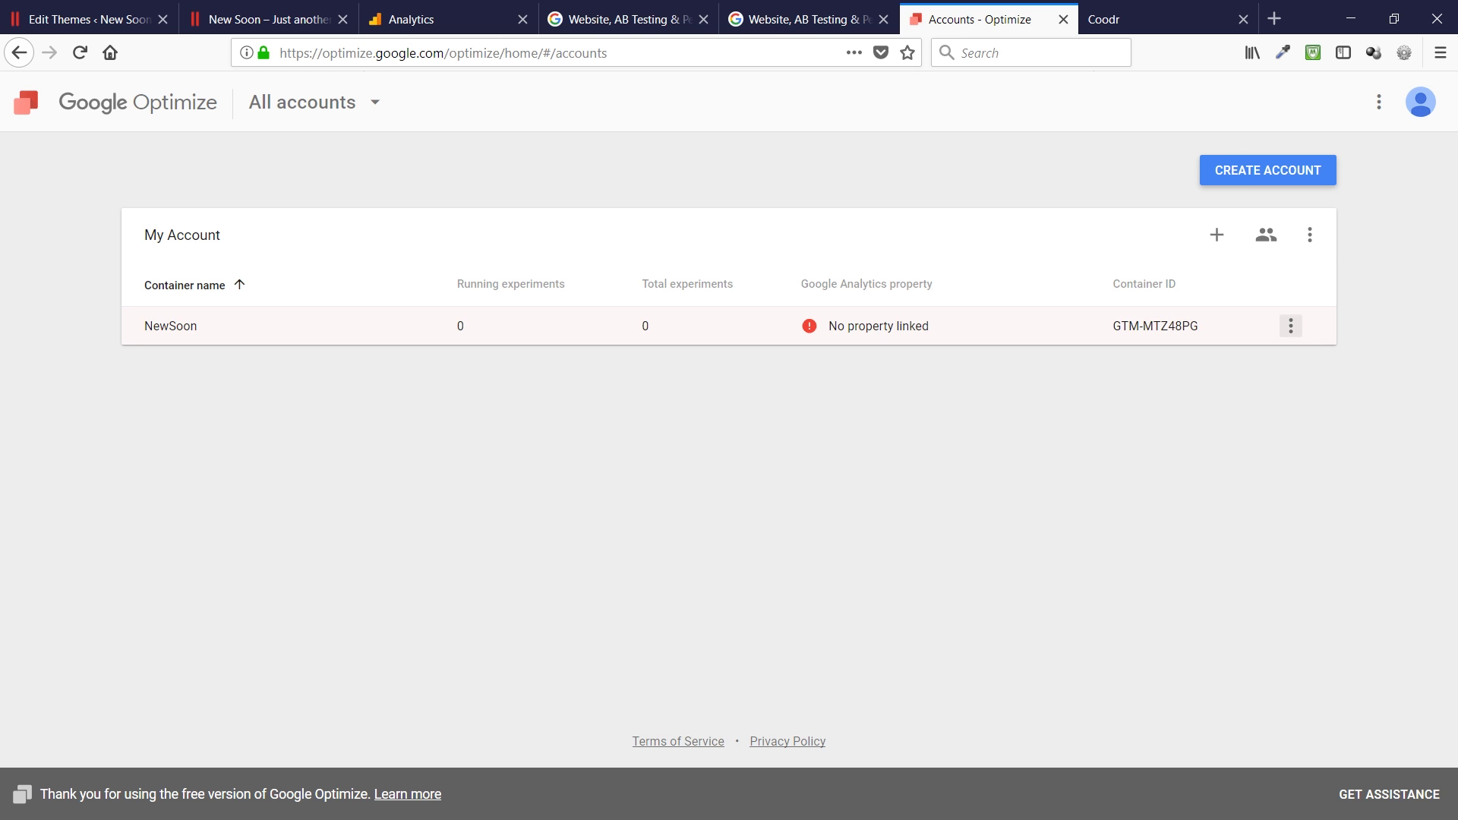
{"action": "left_click", "coordinate": [1289, 326]}
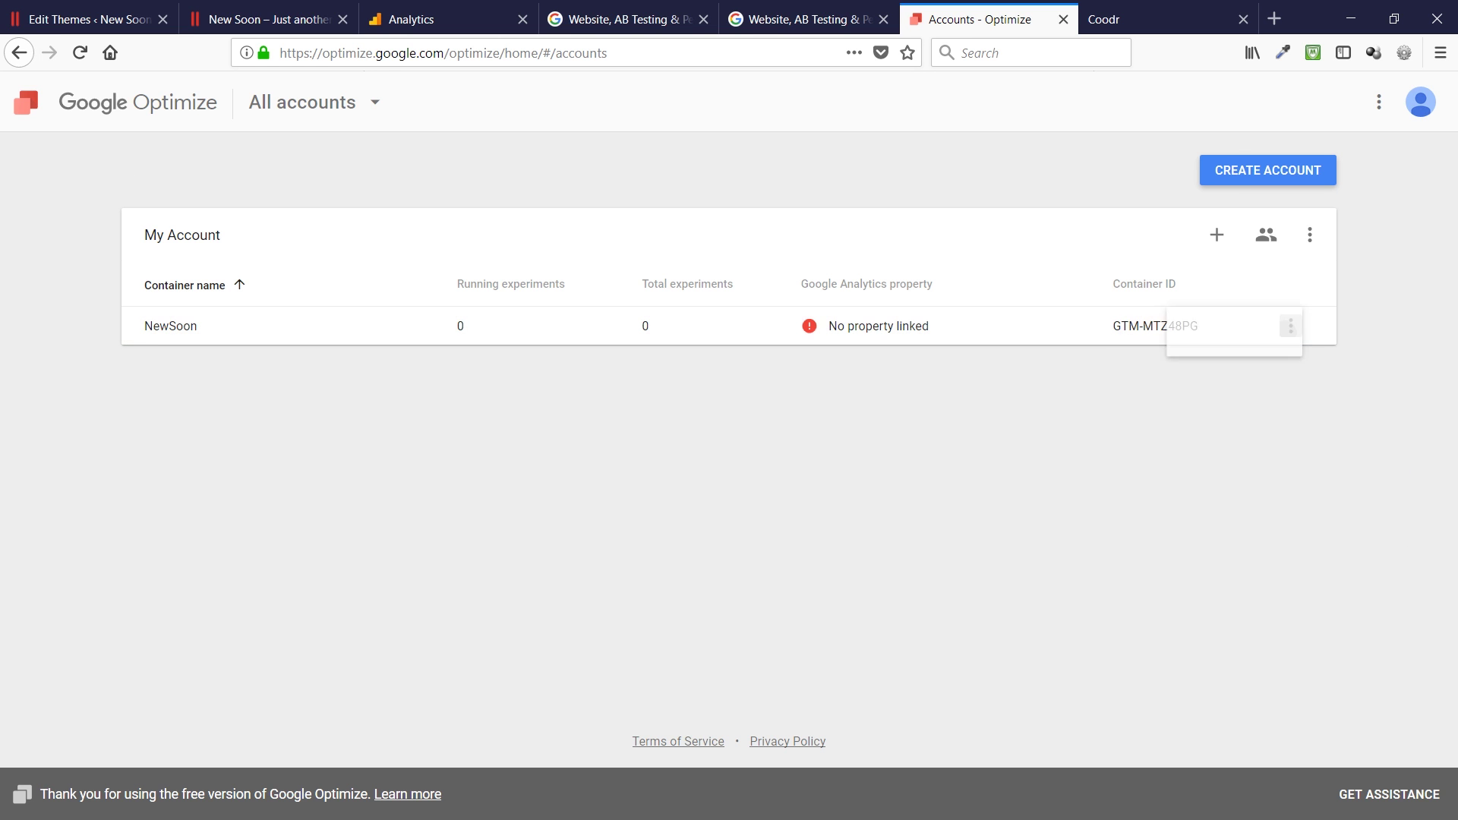
{"action": "left_click", "coordinate": [1034, 599]}
{"action": "key", "text": "alt+Left"}
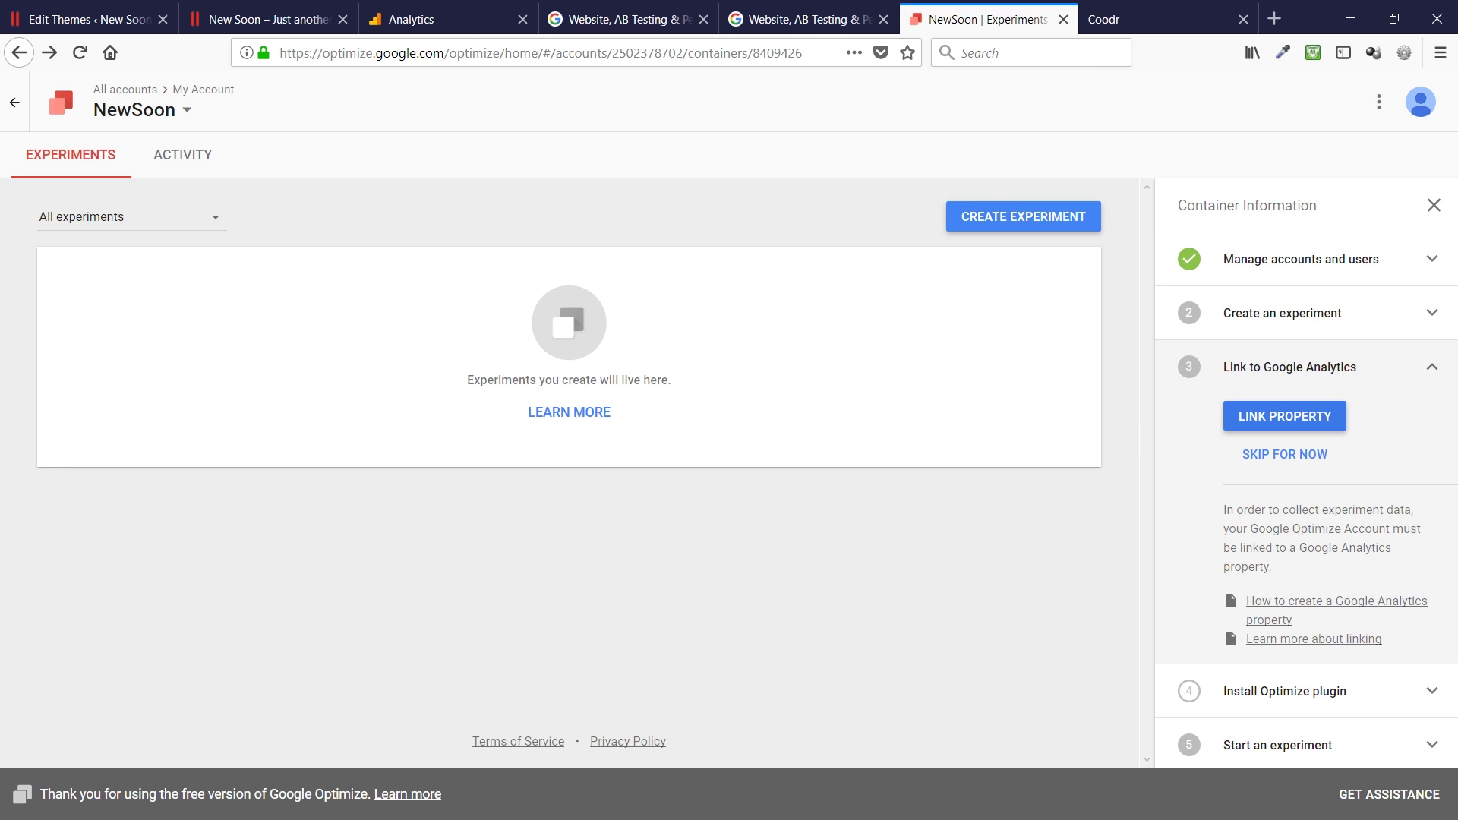
Link NewSoon to the New Soon Analytics property under LAB ACCOUNT
{"action": "left_click", "coordinate": [1284, 416]}
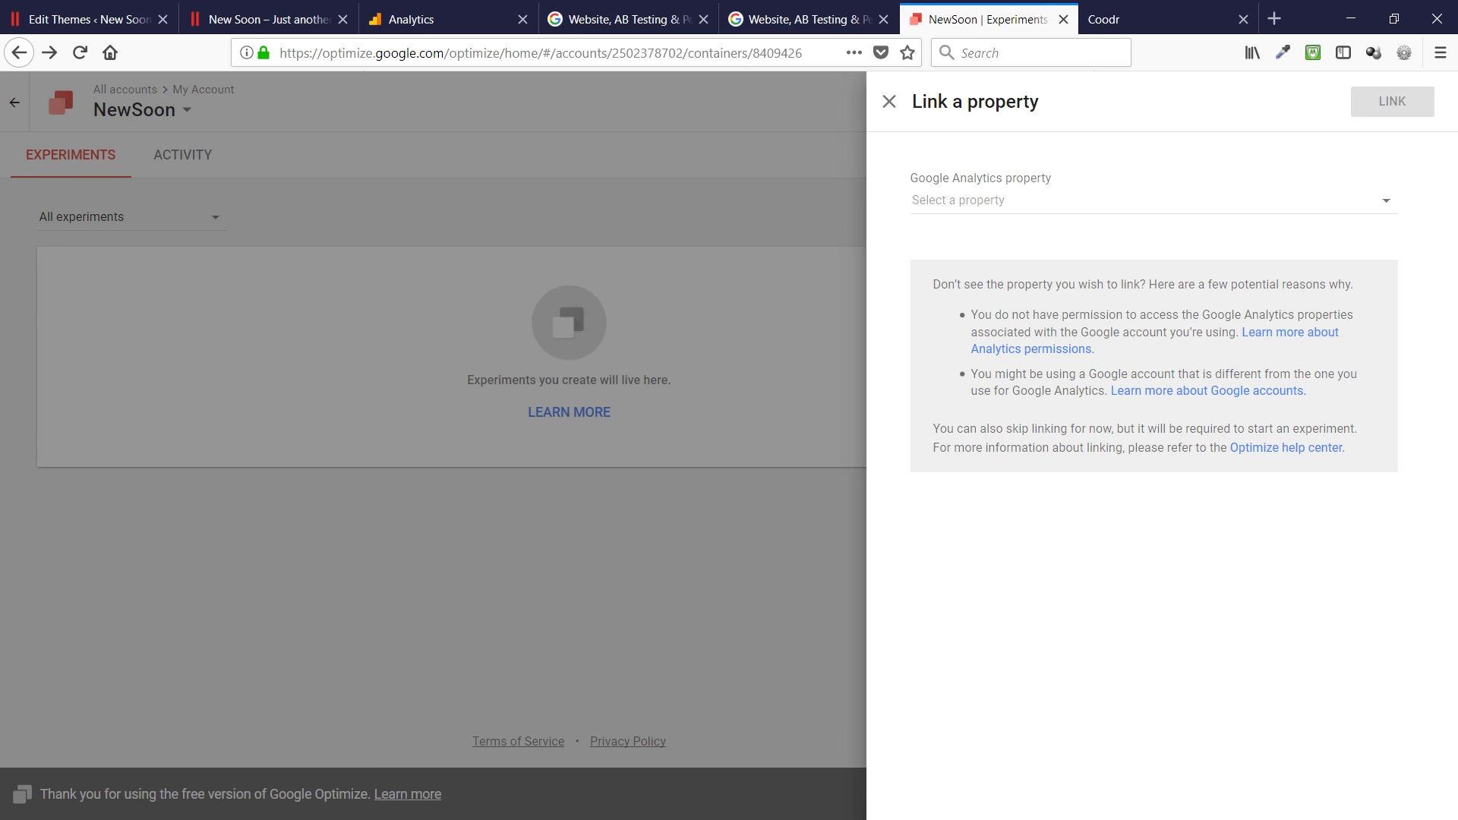
{"action": "left_click", "coordinate": [1386, 200]}
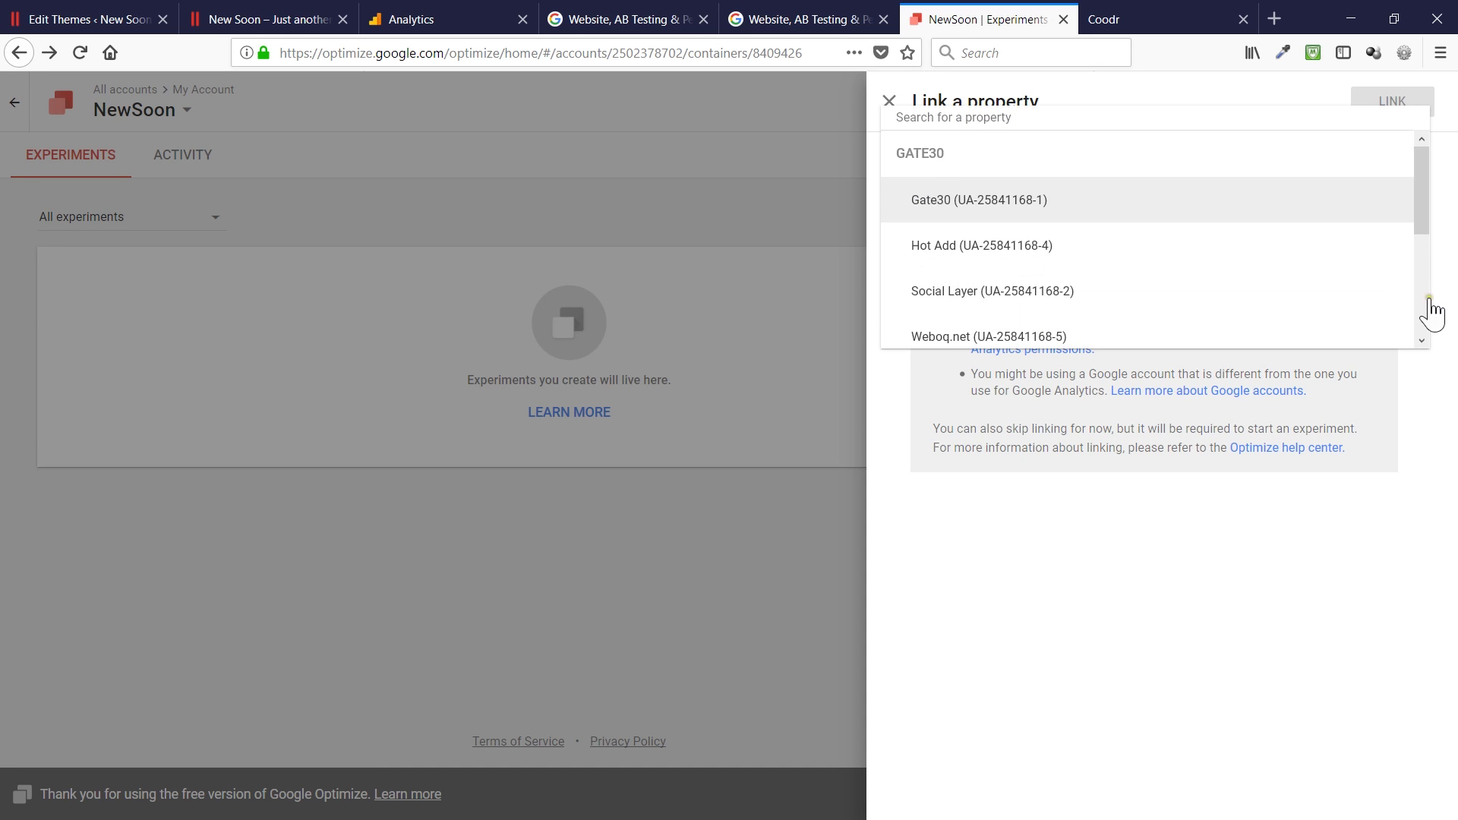
{"action": "scroll", "coordinate": [1146, 239], "scroll_direction": "down", "scroll_amount": 5}
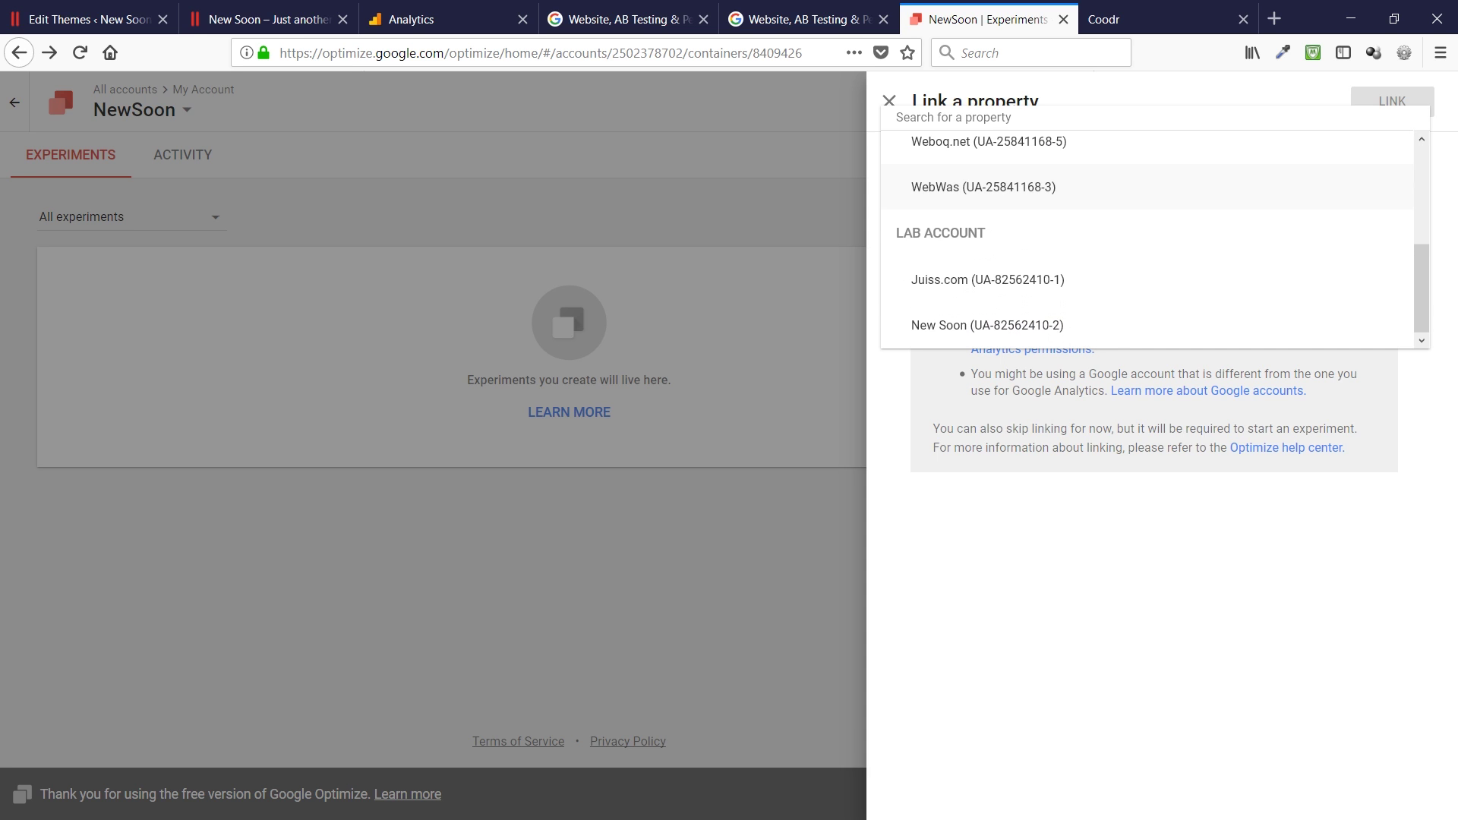
{"action": "scroll", "coordinate": [1146, 239], "scroll_direction": "up", "scroll_amount": 5}
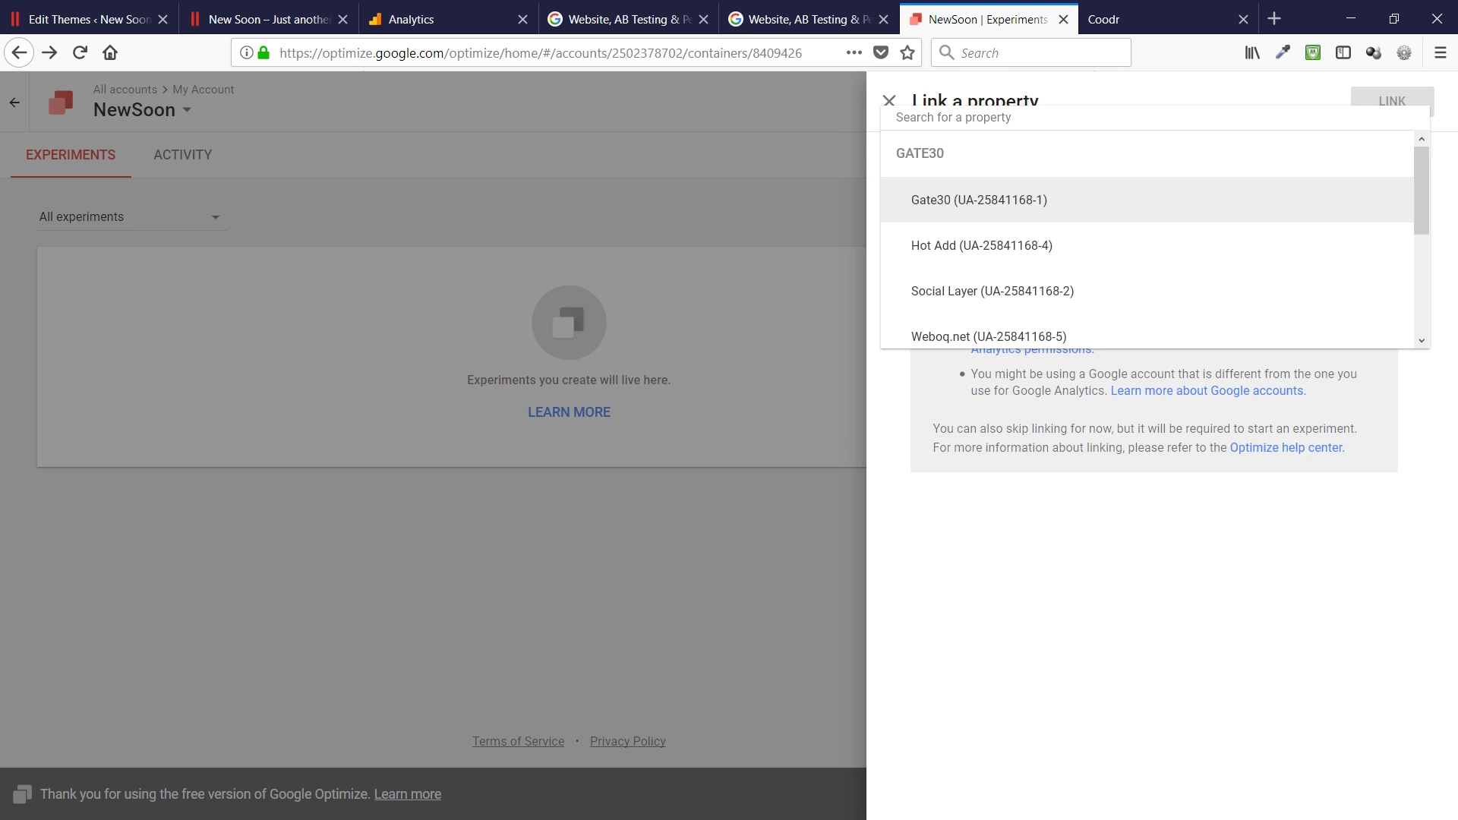
{"action": "scroll", "coordinate": [1147, 240], "scroll_direction": "down", "scroll_amount": 5}
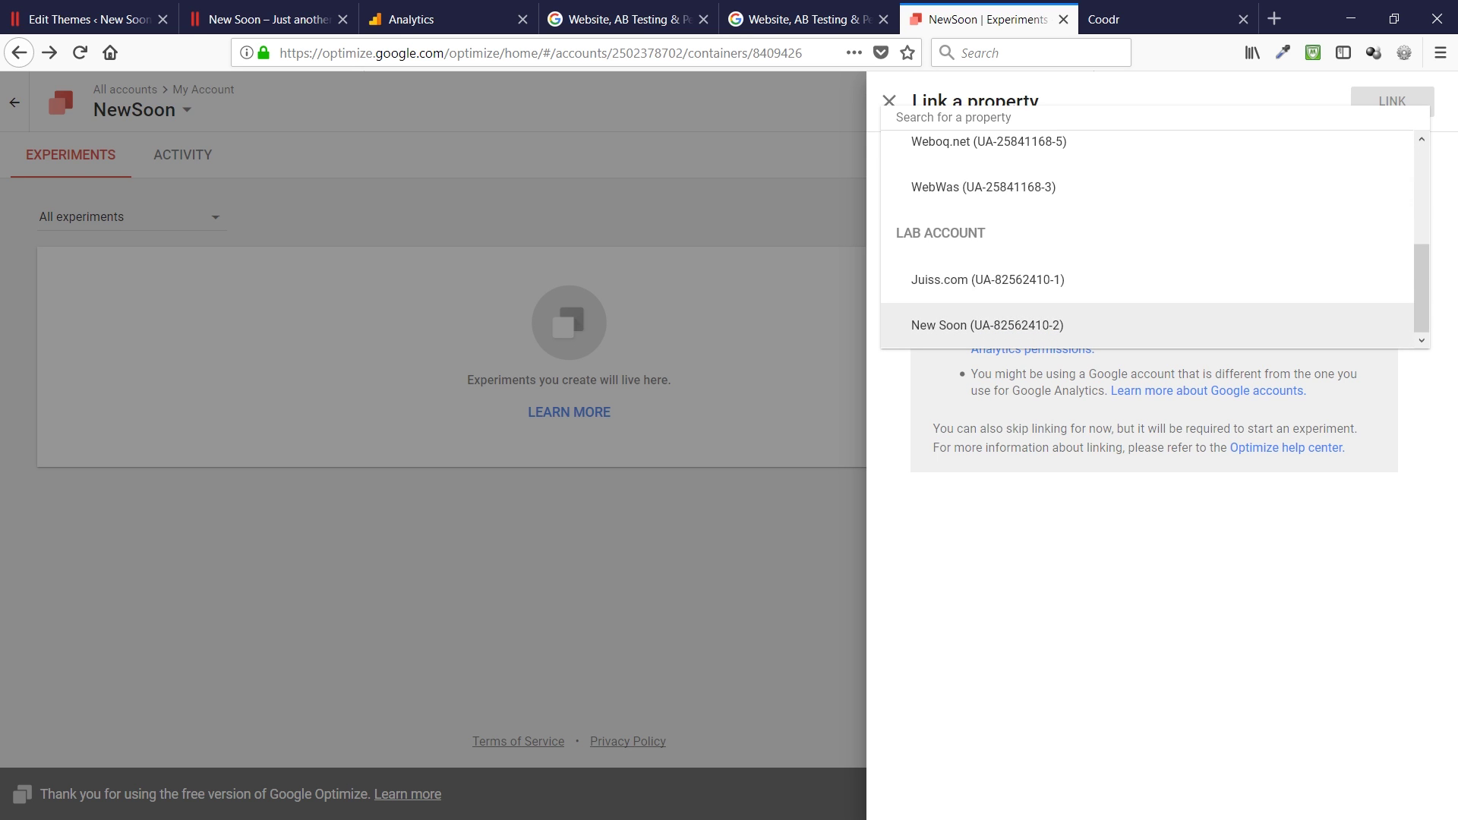
{"action": "left_click", "coordinate": [987, 325]}
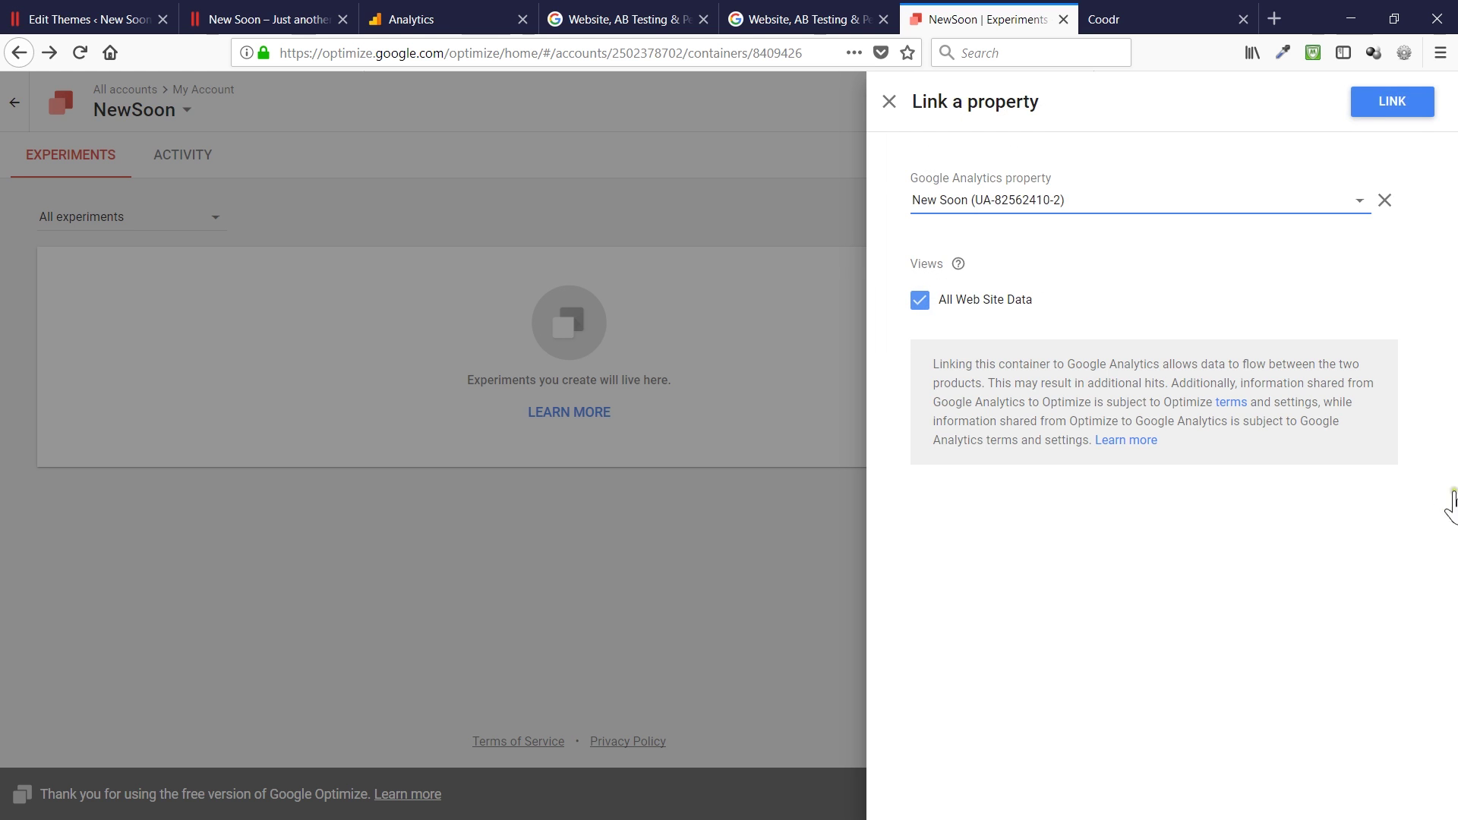
{"action": "left_click", "coordinate": [1391, 101]}
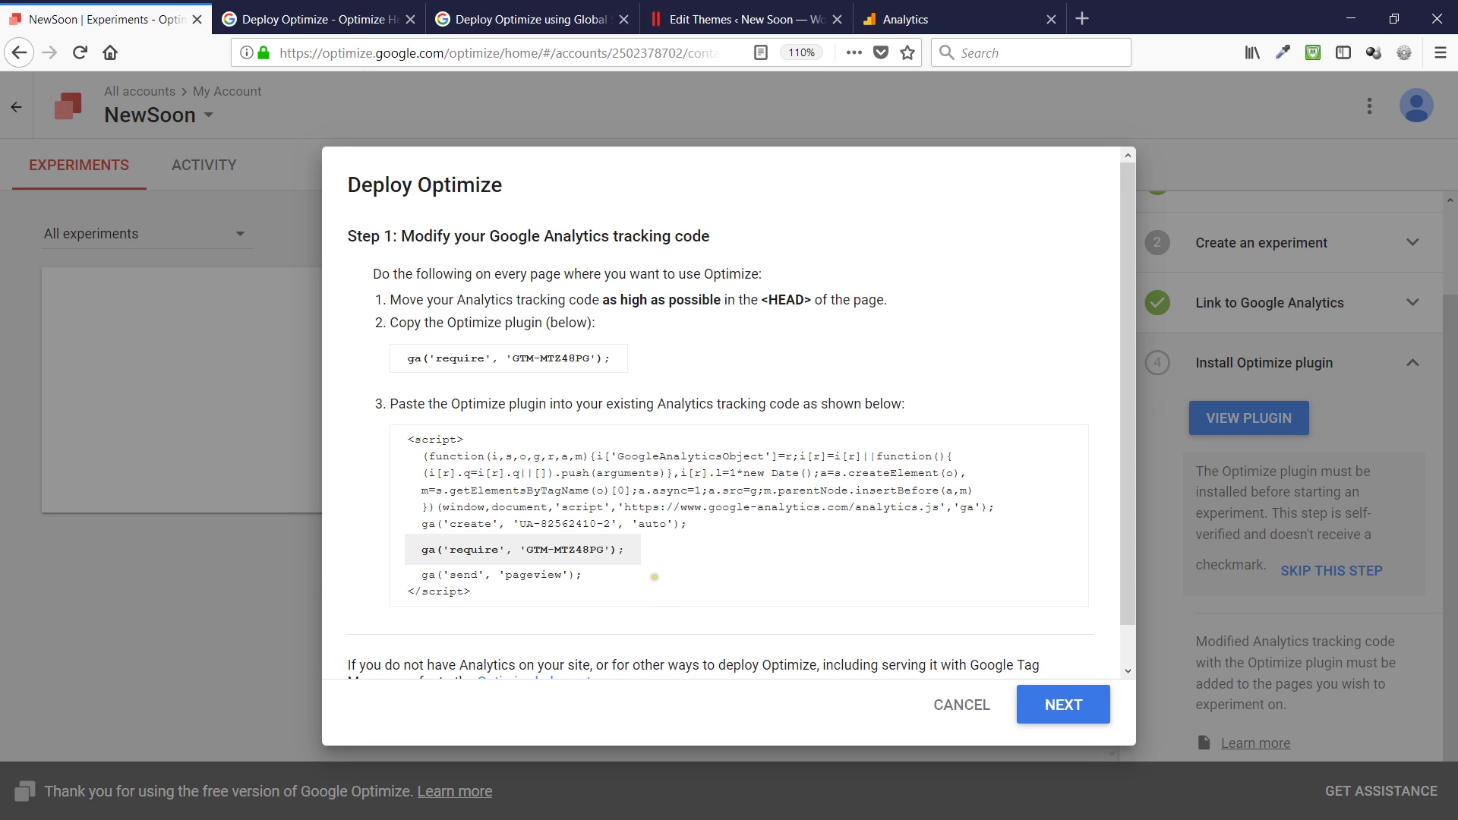
Show the ga('require', 'GTM-MTZ48PG') plugin line in the Deploy Optimize dialog
{"action": "left_click", "coordinate": [650, 580]}
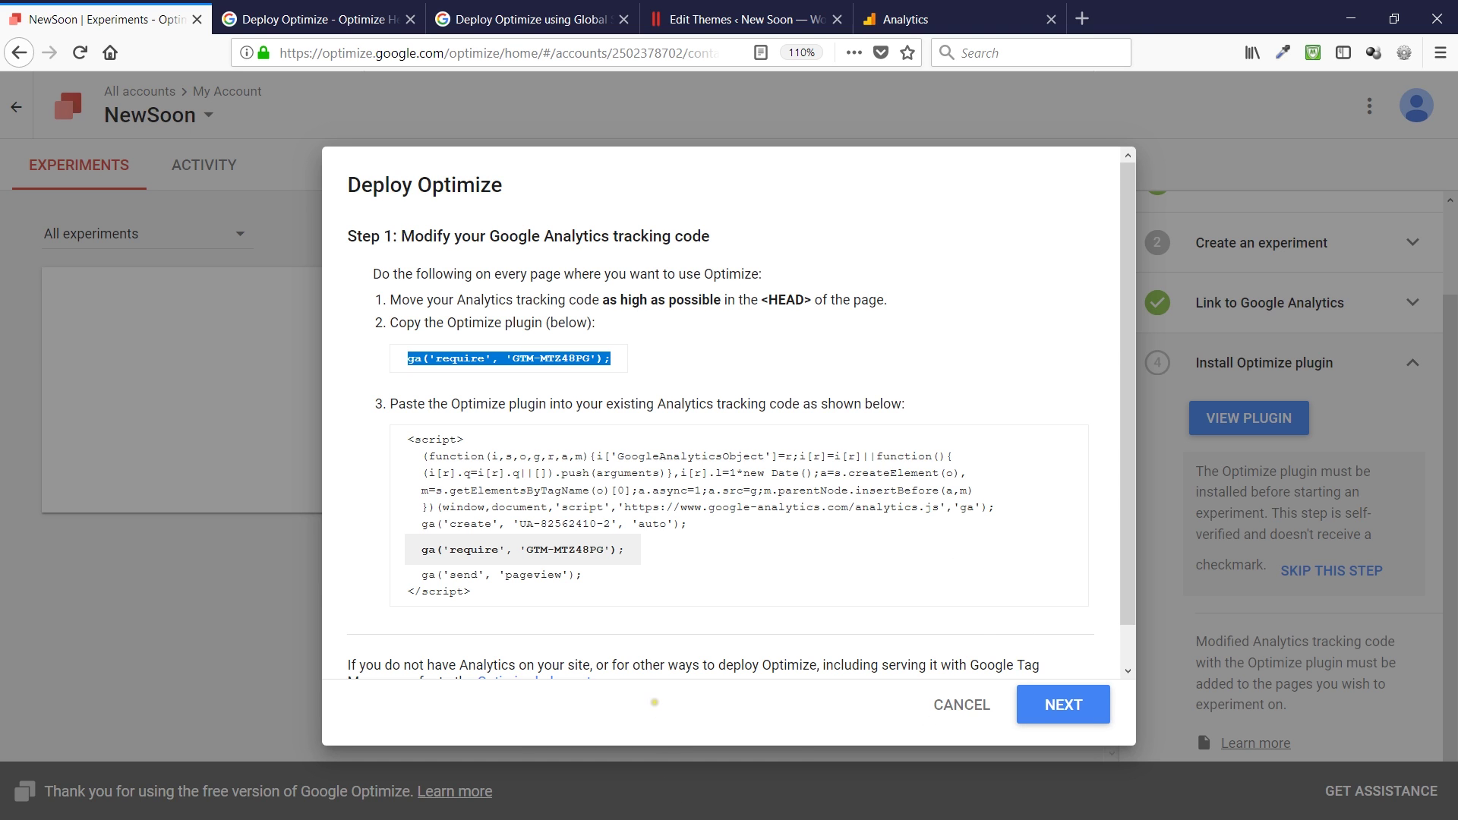
Select GTM-MTZ48PG in the plugin line and switch to the WordPress header.php editor
{"action": "left_click", "coordinate": [654, 703]}
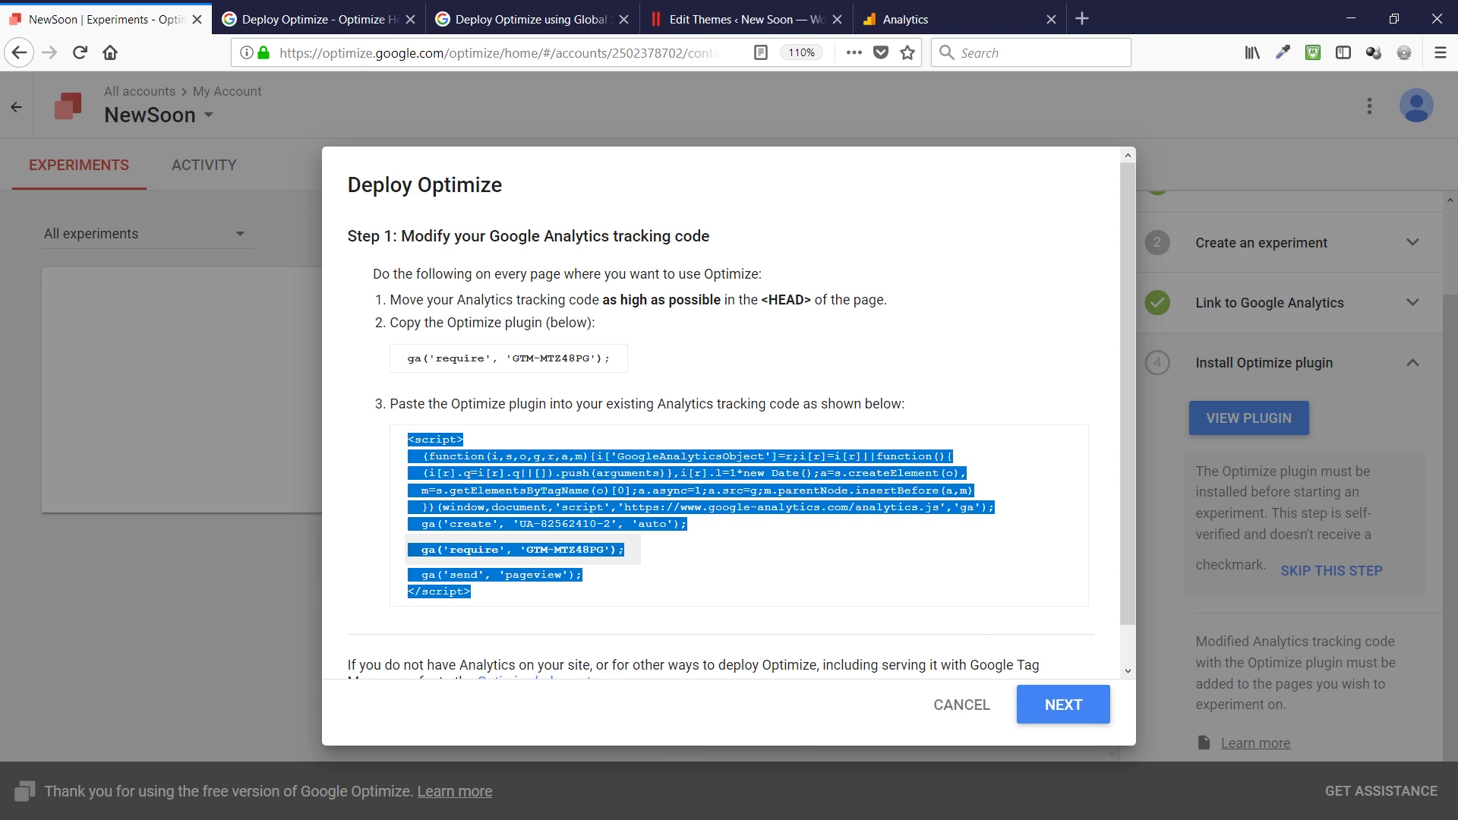
{"action": "left_click", "coordinate": [663, 746]}
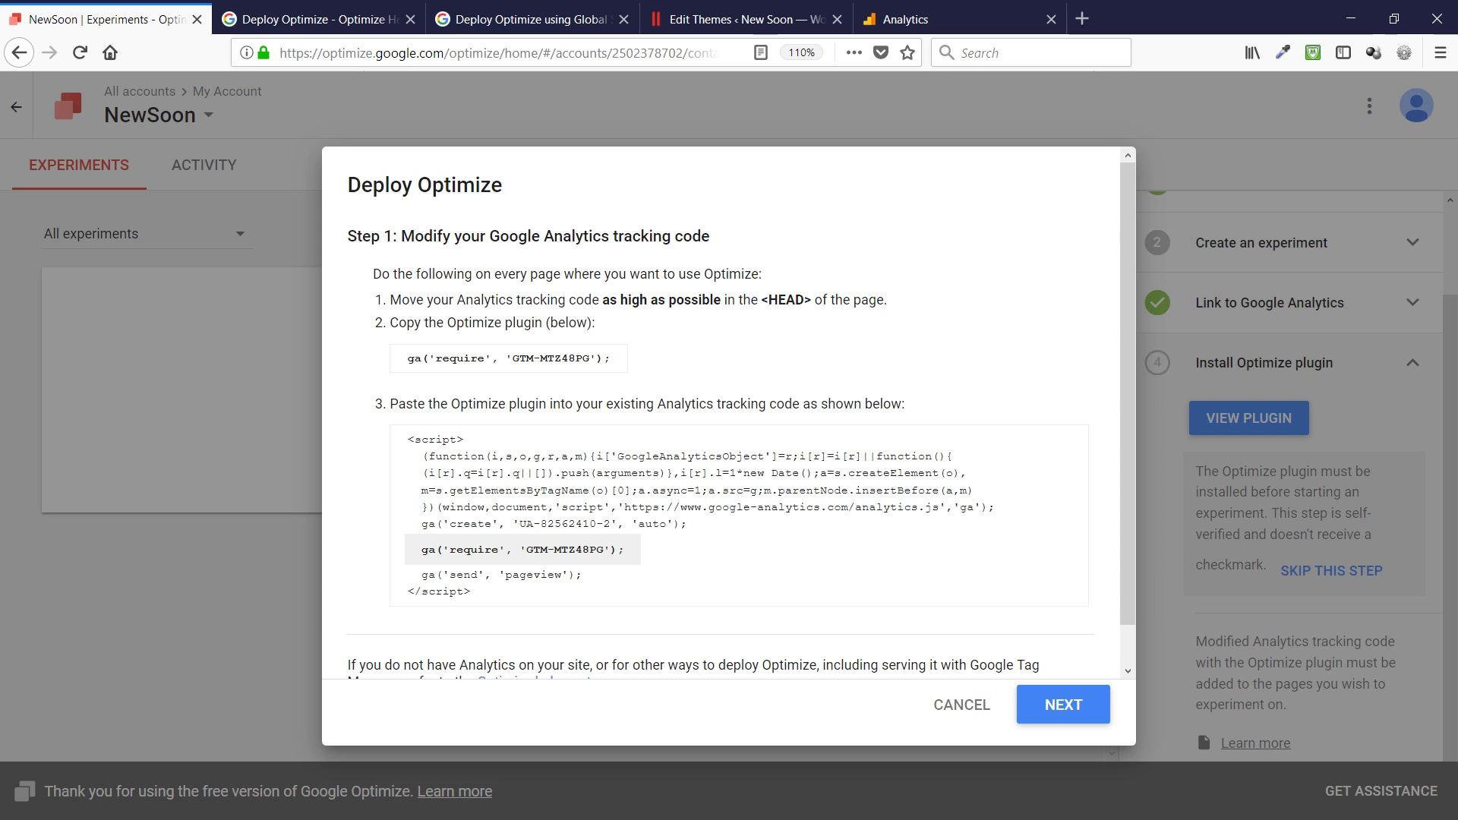
{"action": "left_click_drag", "start_coordinate": [526, 549], "coordinate": [603, 550]}
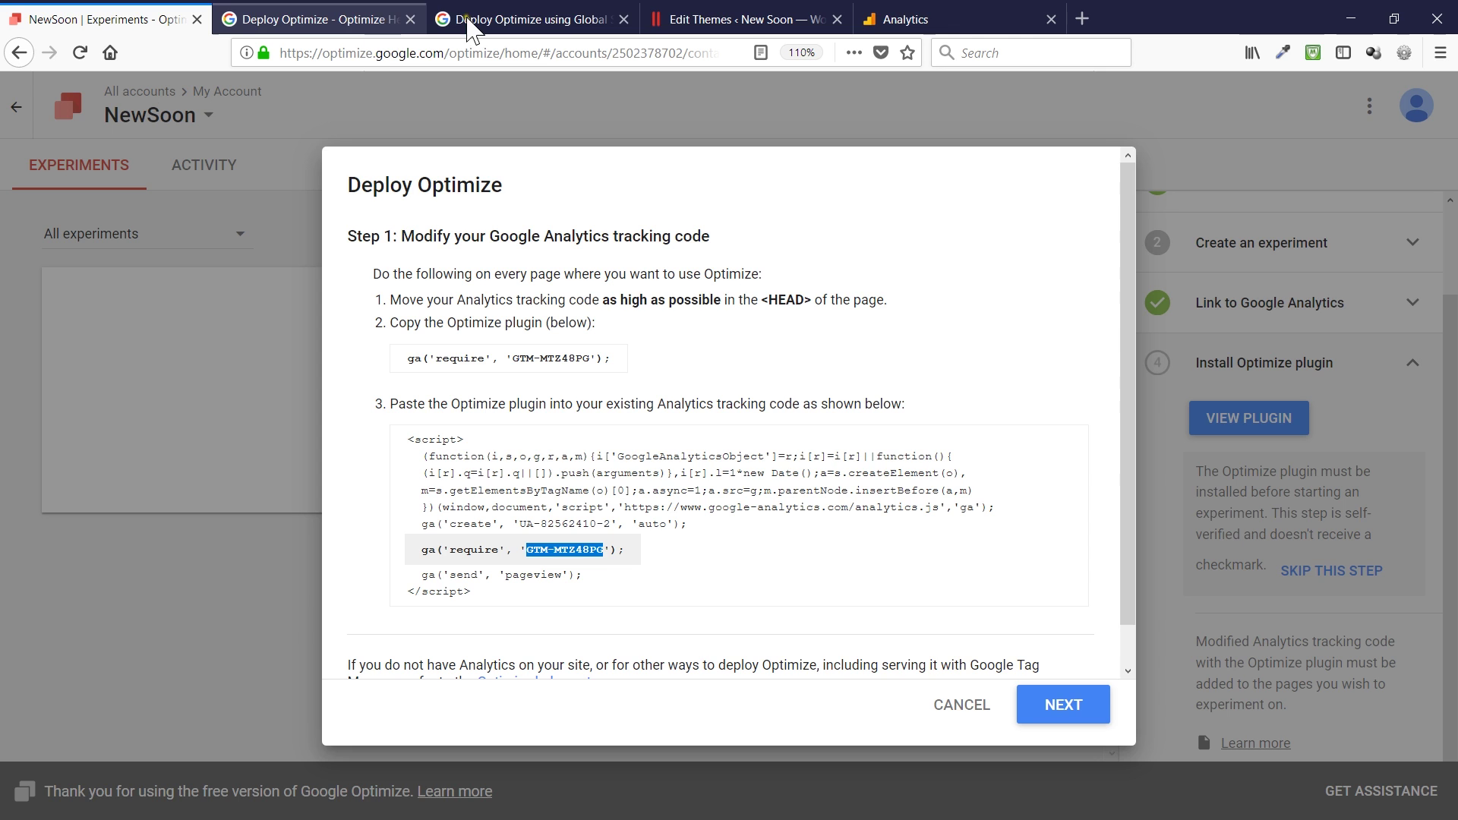
{"action": "key", "text": "ctrl+4"}
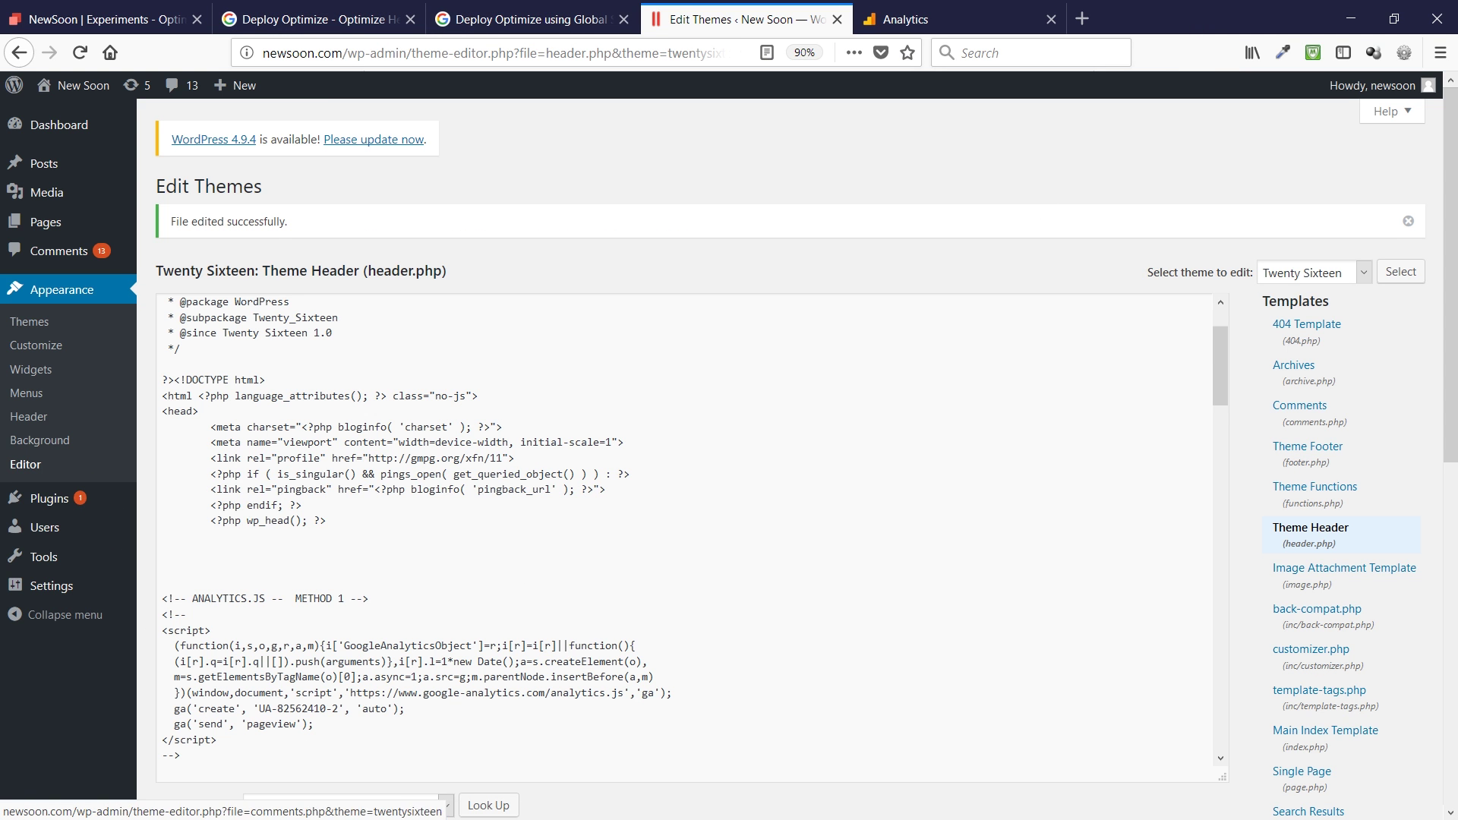
Remove the <!-- and --> comment markers around the analytics.js script in header.php
{"action": "left_click_drag", "start_coordinate": [1450, 274], "coordinate": [1450, 297]}
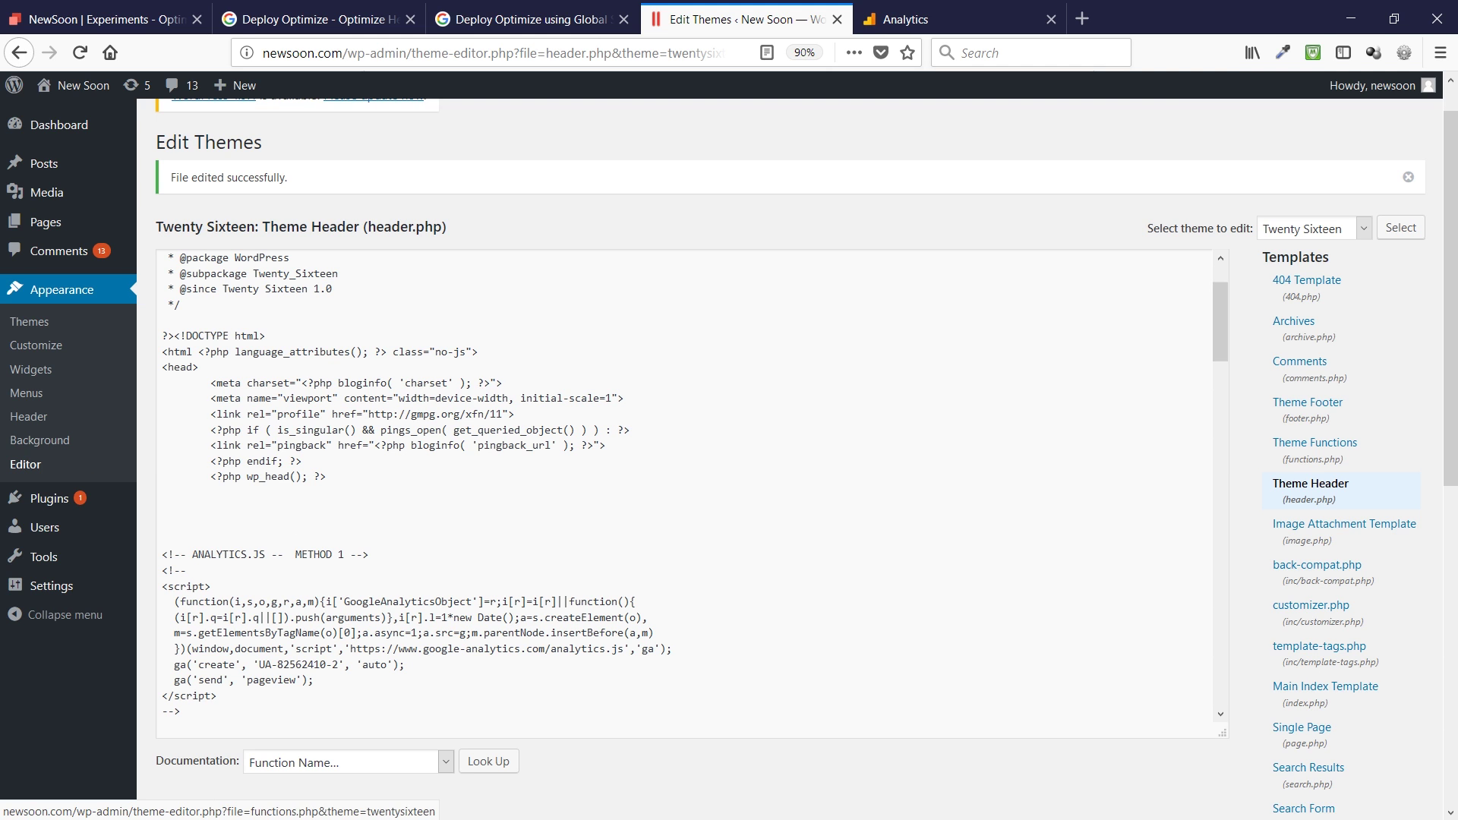
{"action": "scroll", "coordinate": [683, 494], "scroll_direction": "down", "scroll_amount": 5}
{"action": "scroll", "coordinate": [683, 493], "scroll_direction": "down", "scroll_amount": 1}
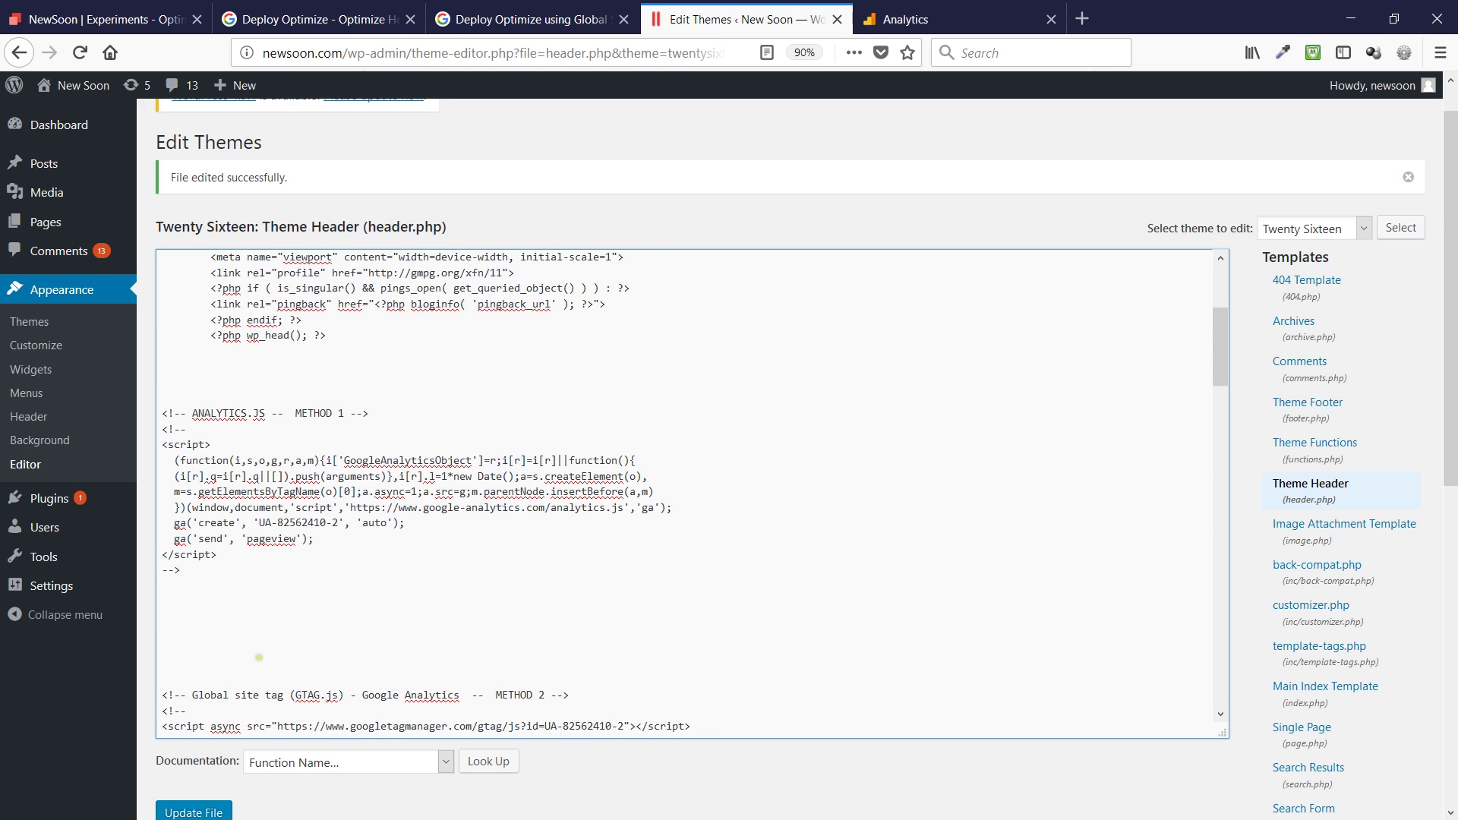
{"action": "left_click_drag", "start_coordinate": [162, 413], "coordinate": [181, 570]}
{"action": "key", "text": "Right"}
{"action": "key", "text": "shift+Home"}
{"action": "key", "text": "BackSpace"}
{"action": "key", "text": "Up"}
{"action": "key", "text": "Up"}
{"action": "key", "text": "Up"}
{"action": "key", "text": "Up"}
{"action": "key", "text": "Up"}
{"action": "key", "text": "Up"}
{"action": "key", "text": "Up"}
{"action": "key", "text": "Up"}
{"action": "key", "text": "Up"}
{"action": "key", "text": "shift+End"}
{"action": "key", "text": "BackSpace"}
Add a blank line after ga('create') and bring back the Deploy Optimize instructions
{"action": "key", "text": "Return"}
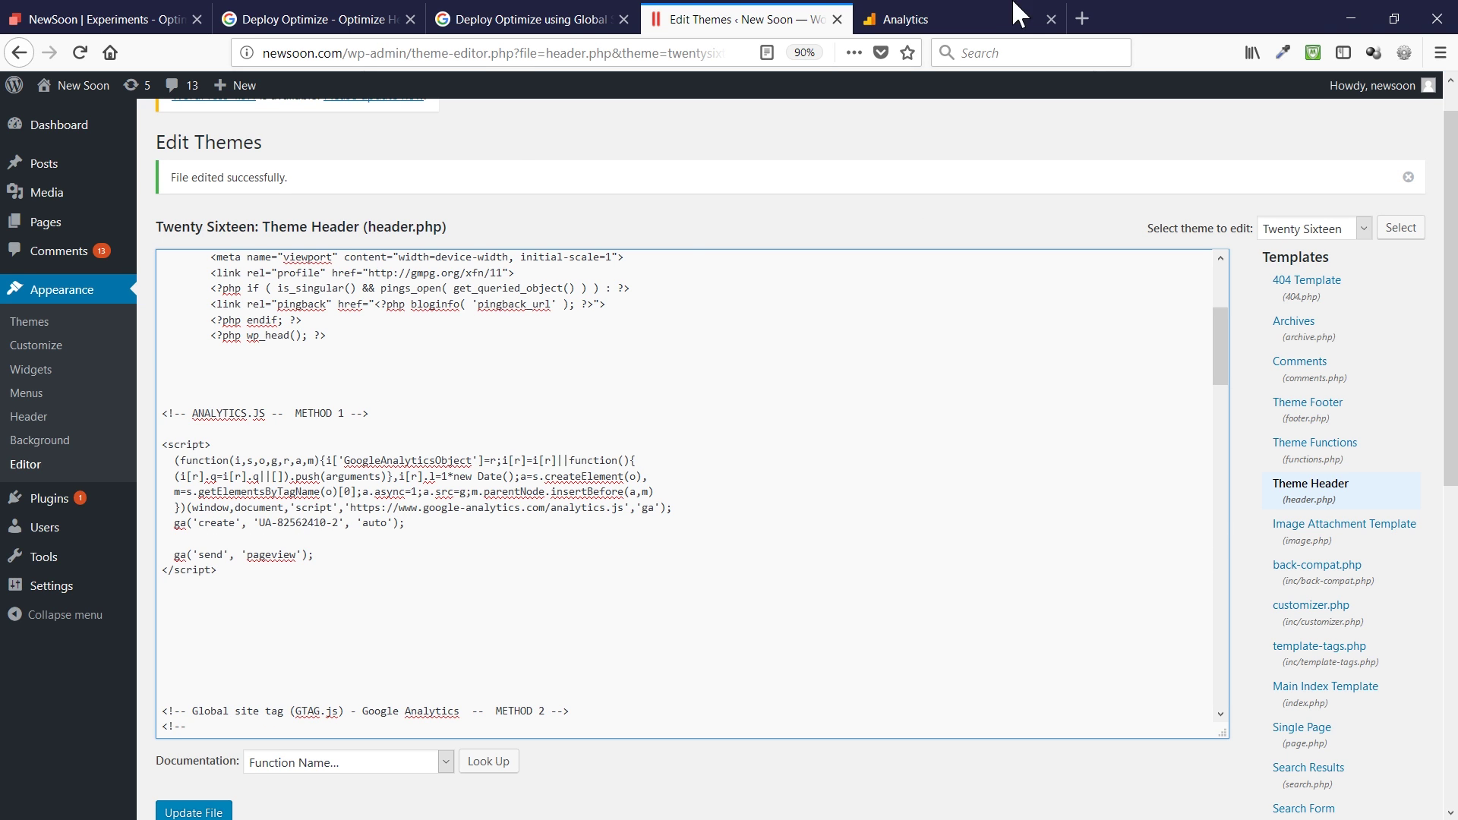
{"action": "left_click", "coordinate": [395, 19]}
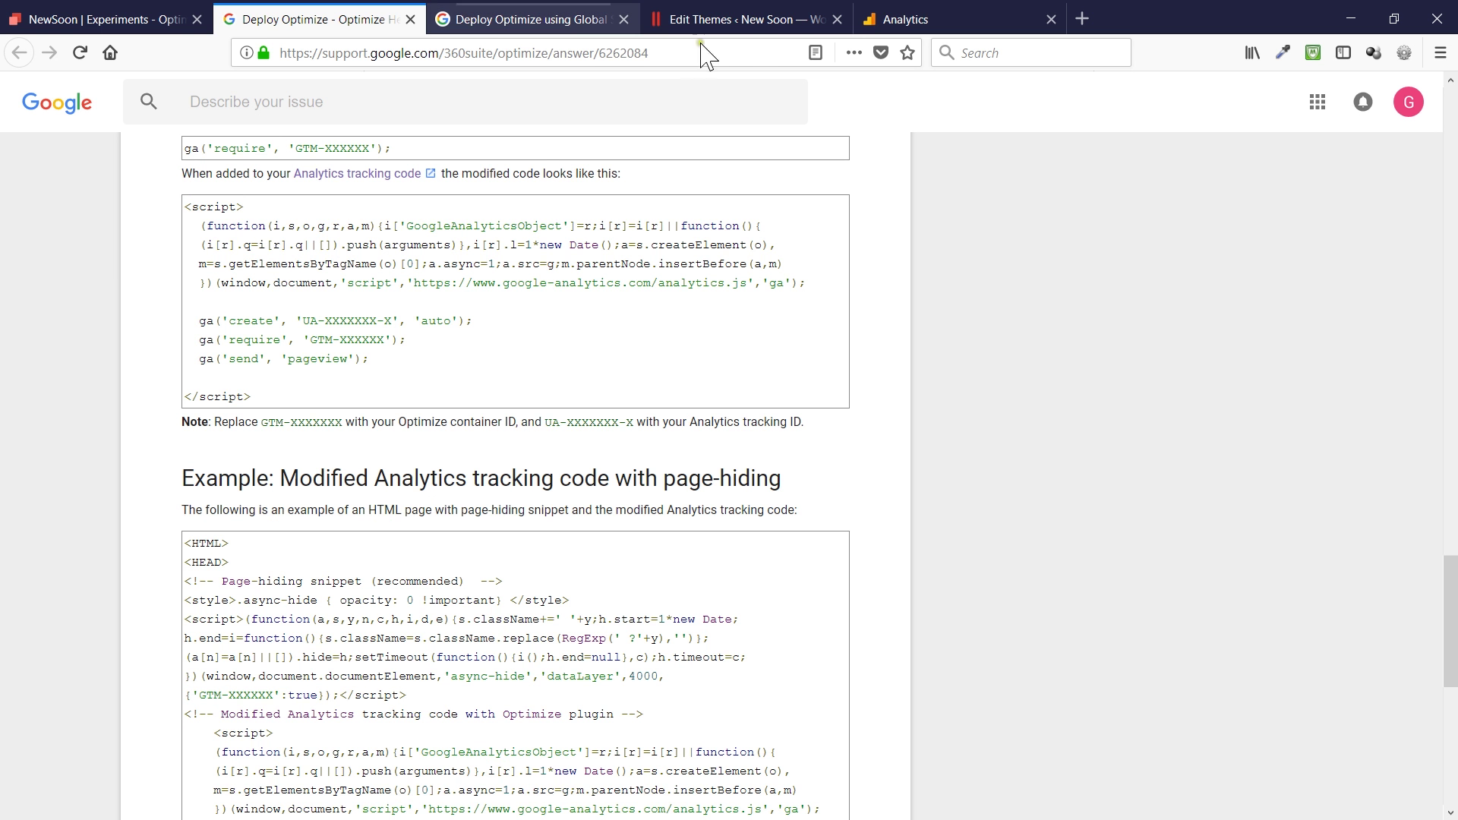
{"action": "left_click", "coordinate": [203, 29]}
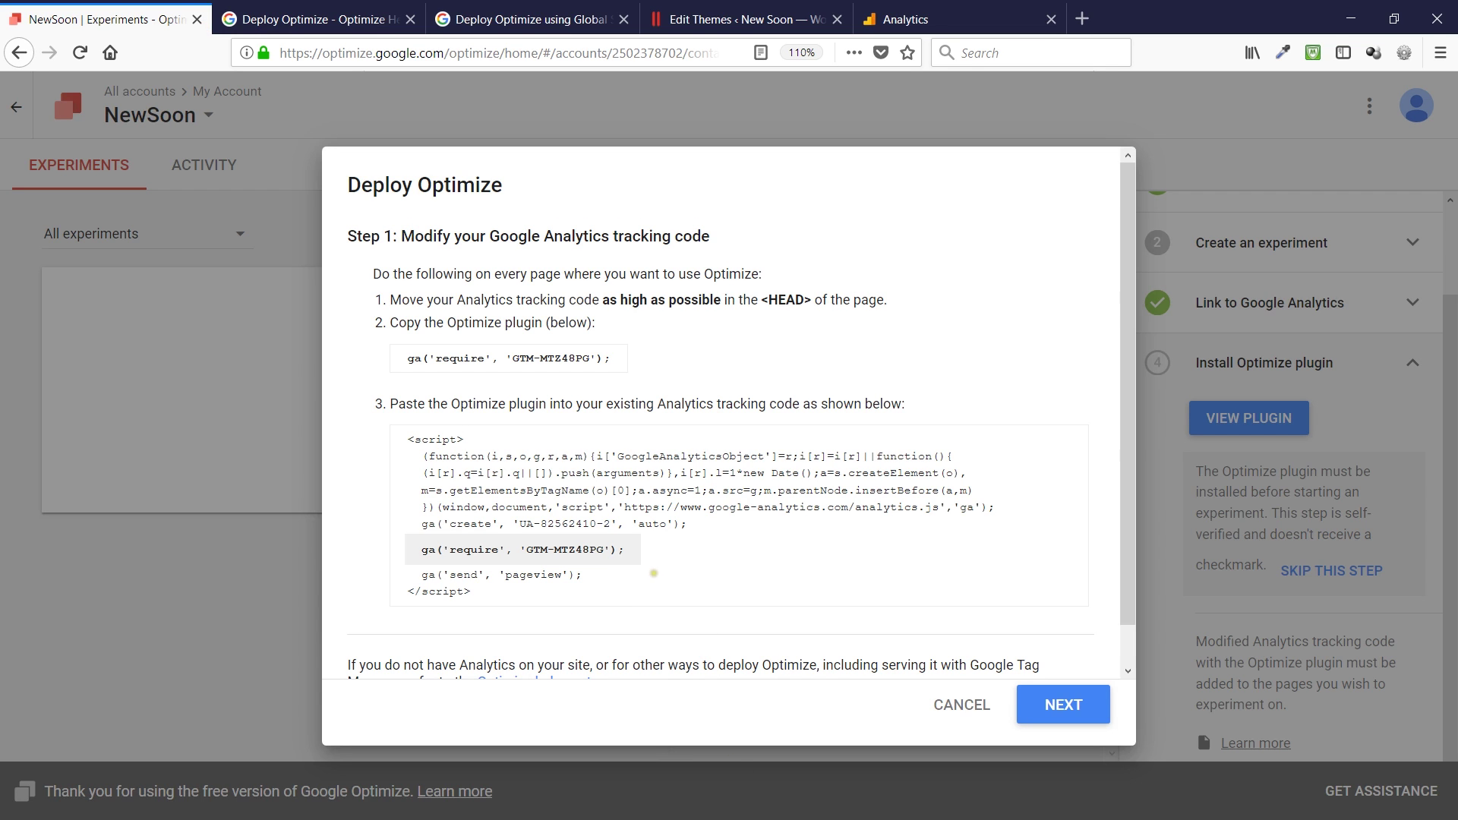
Copy the ga('require', 'GTM-MTZ48PG') line and return to header.php
{"action": "left_click", "coordinate": [1003, 575]}
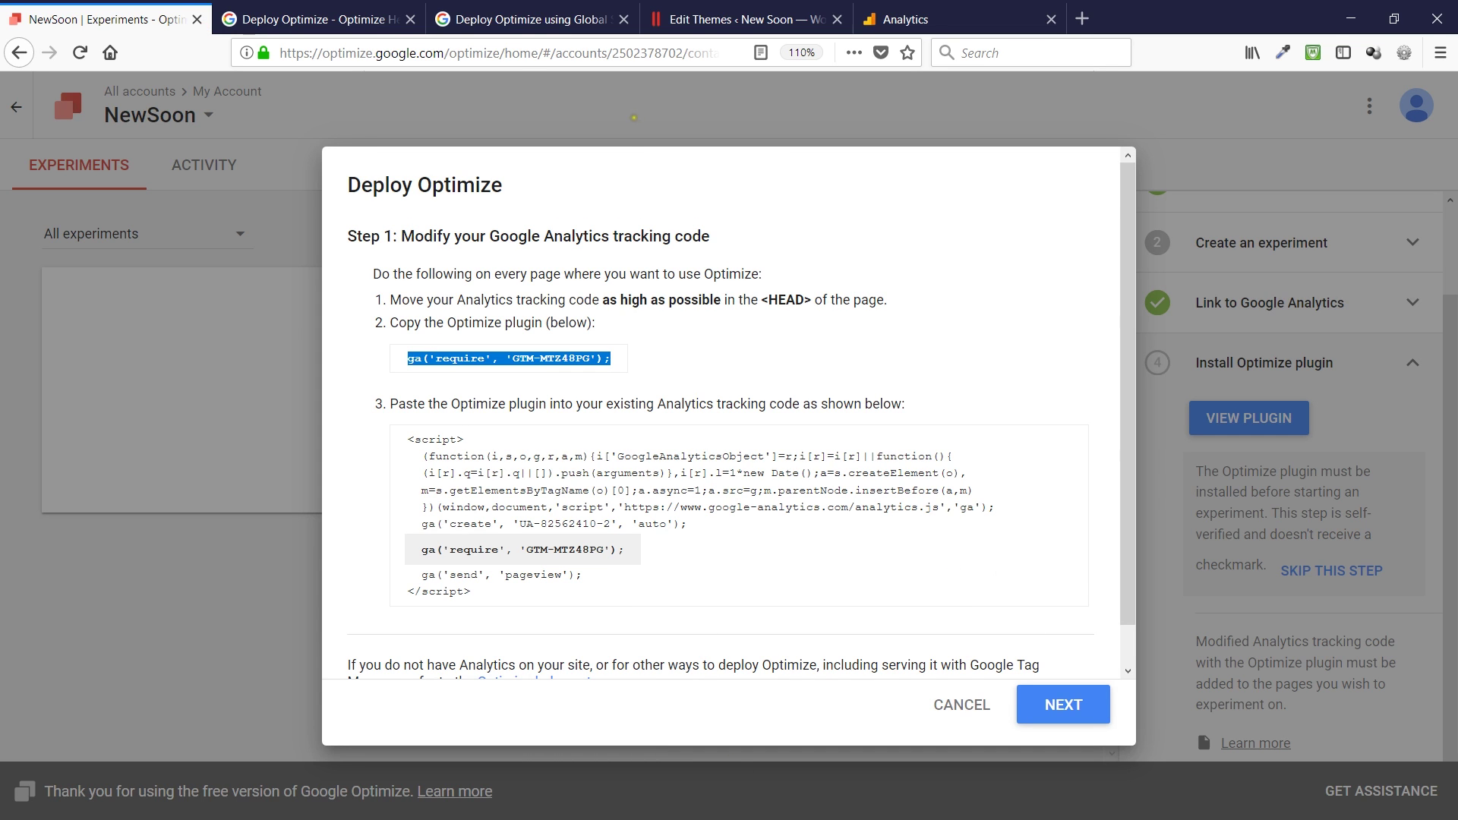
{"action": "key", "text": "ctrl+Tab"}
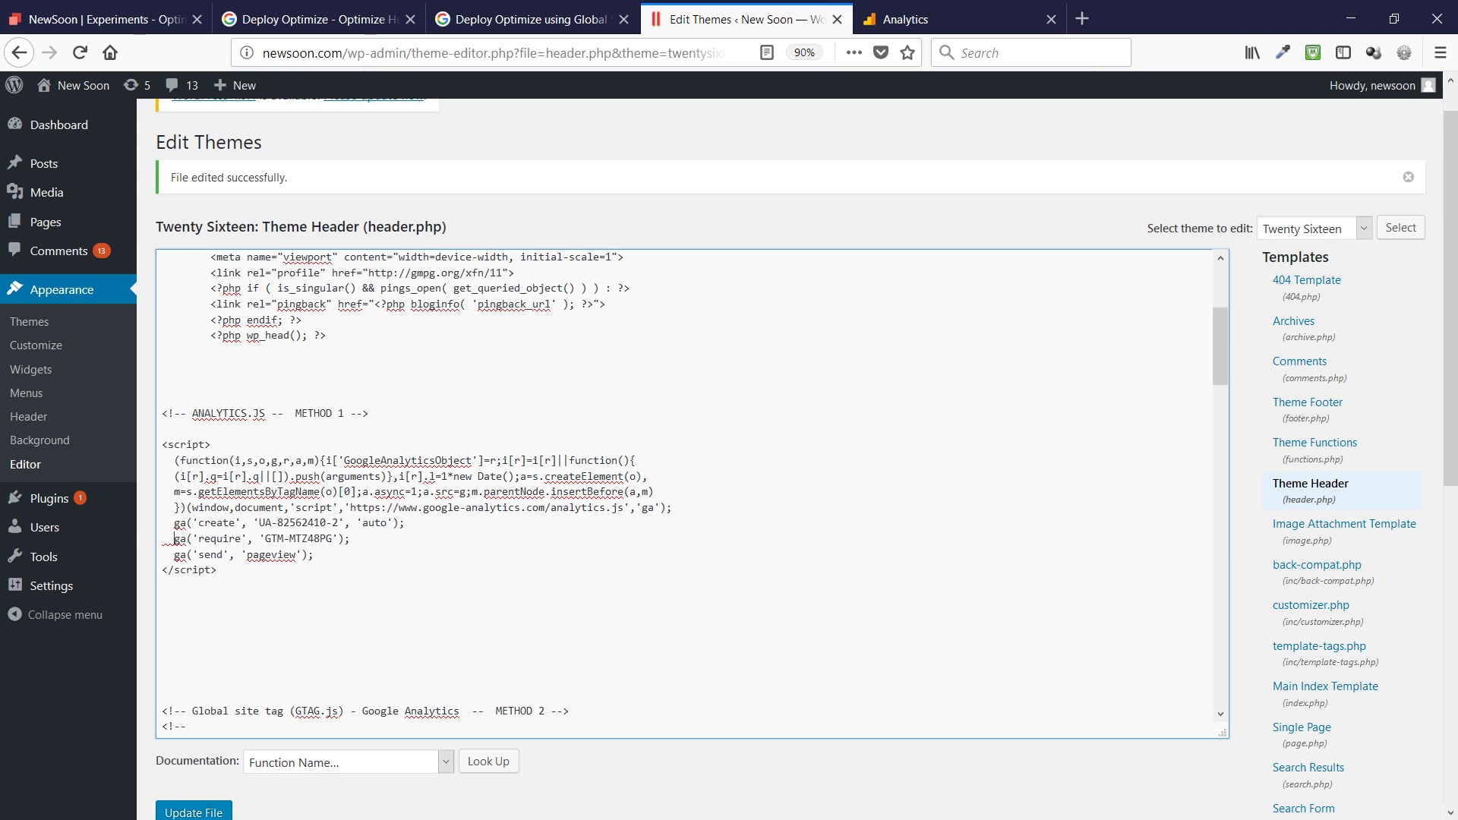
Save header.php with Update File and return to the Deploy Optimize dialog
{"action": "left_click", "coordinate": [193, 812]}
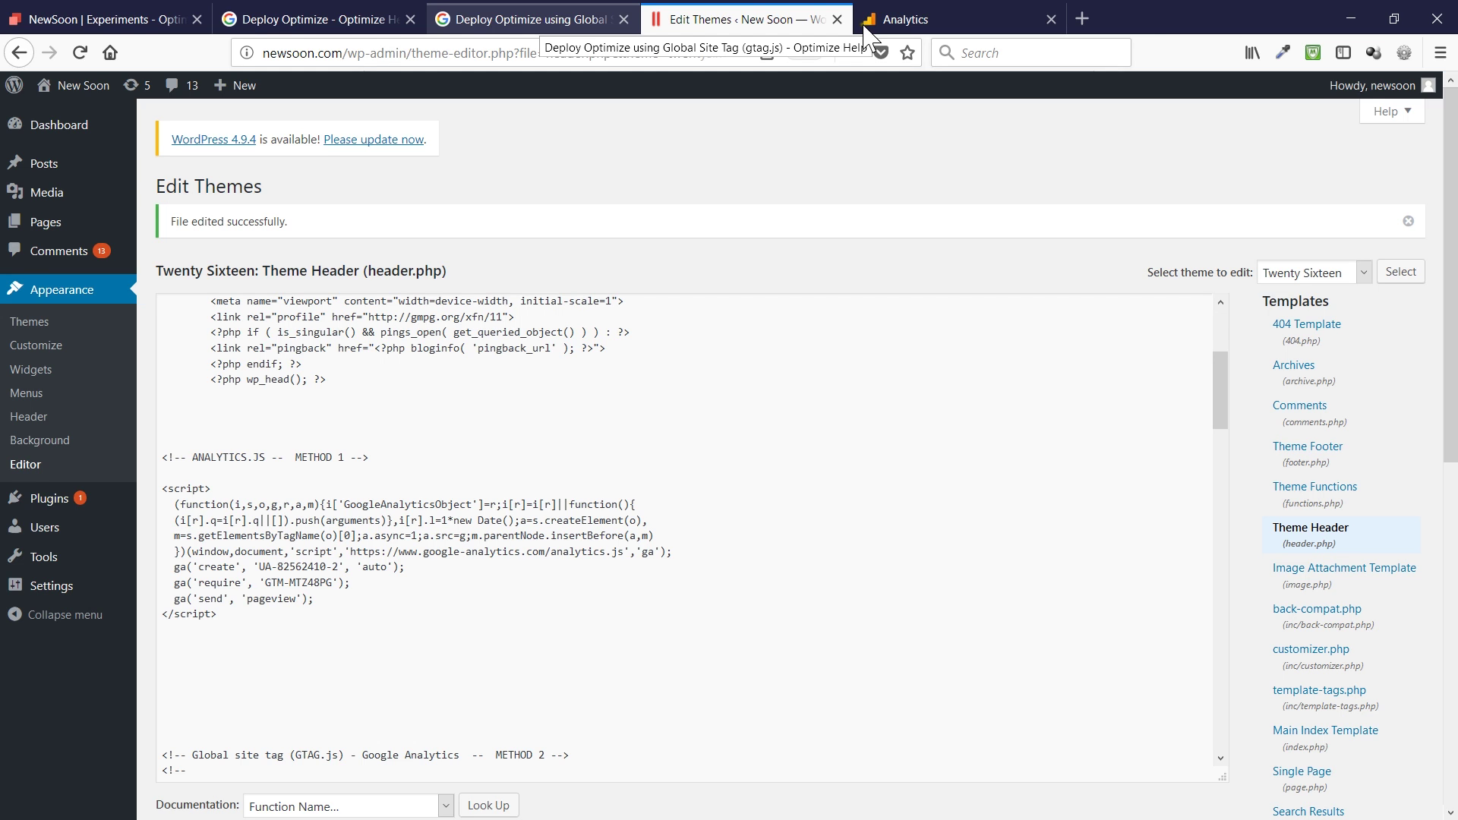
{"action": "left_click", "coordinate": [181, 24]}
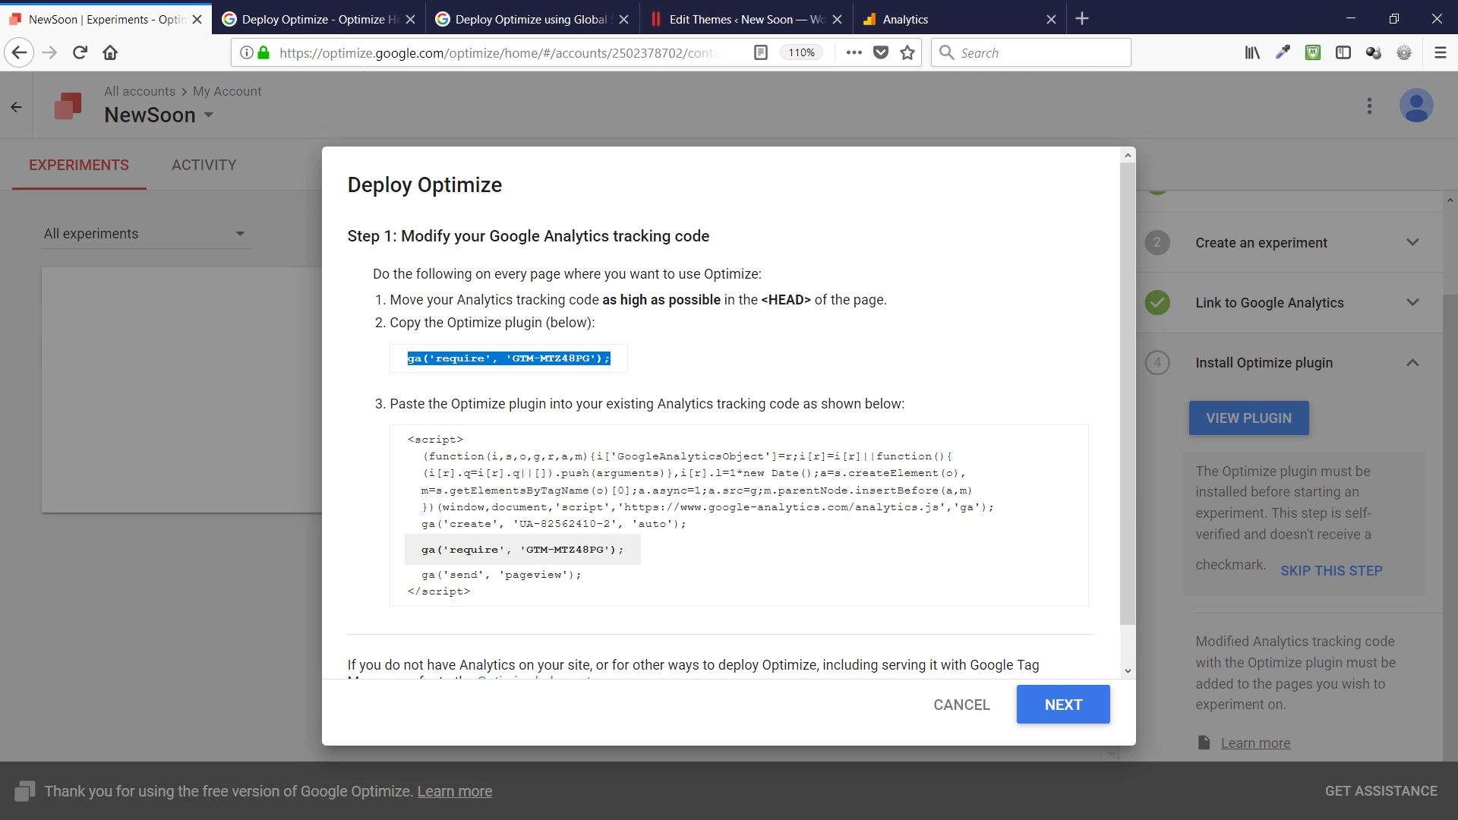
Copy the Step 2 anti-flicker snippet from the Deploy Optimize dialog, then return to header.php
{"action": "left_click", "coordinate": [1063, 705]}
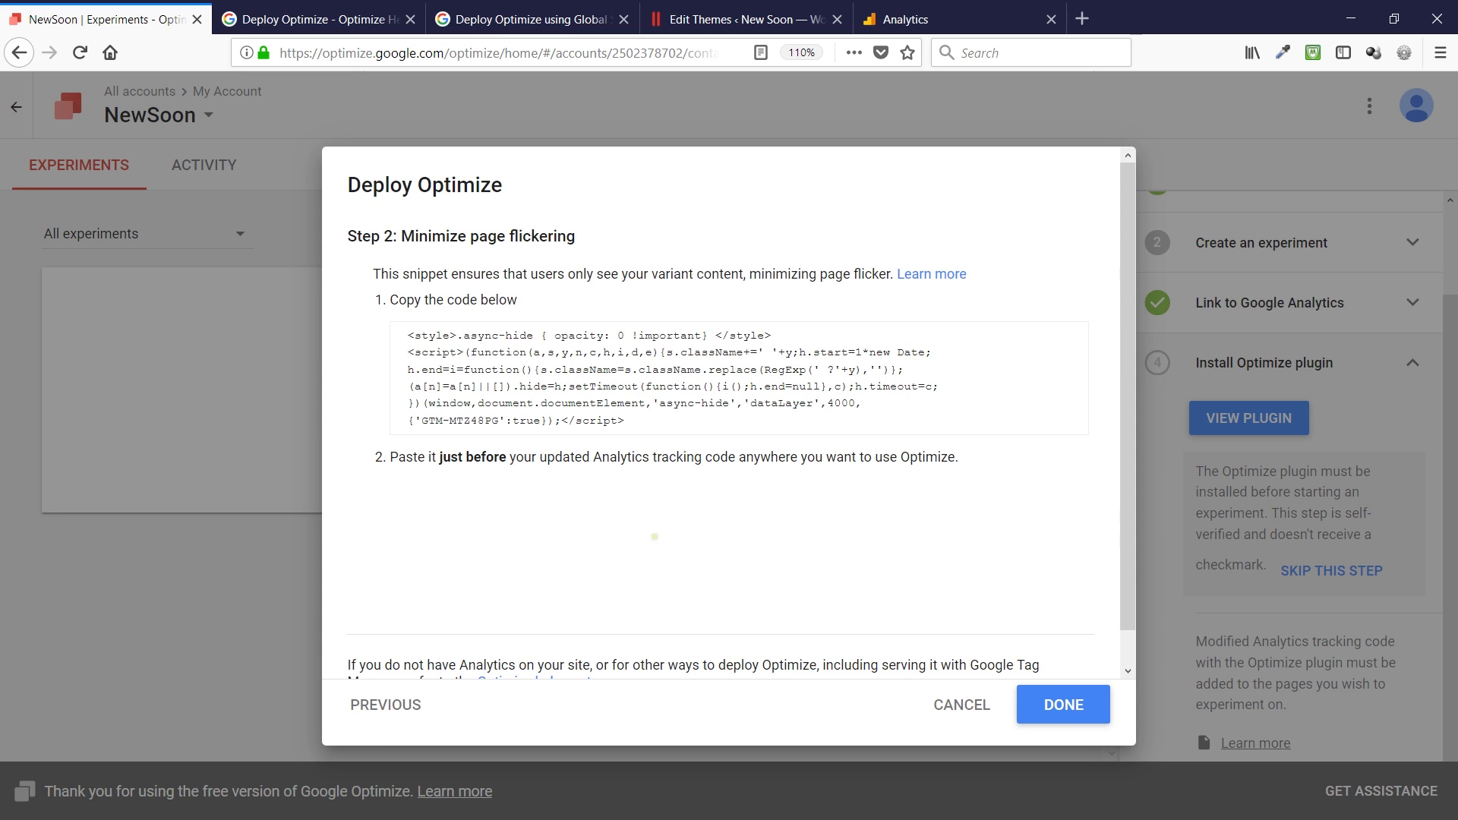
{"action": "left_click_drag", "start_coordinate": [403, 330], "coordinate": [624, 423]}
{"action": "key", "text": "ctrl+c"}
{"action": "right_click", "coordinate": [597, 377]}
{"action": "key", "text": "c"}
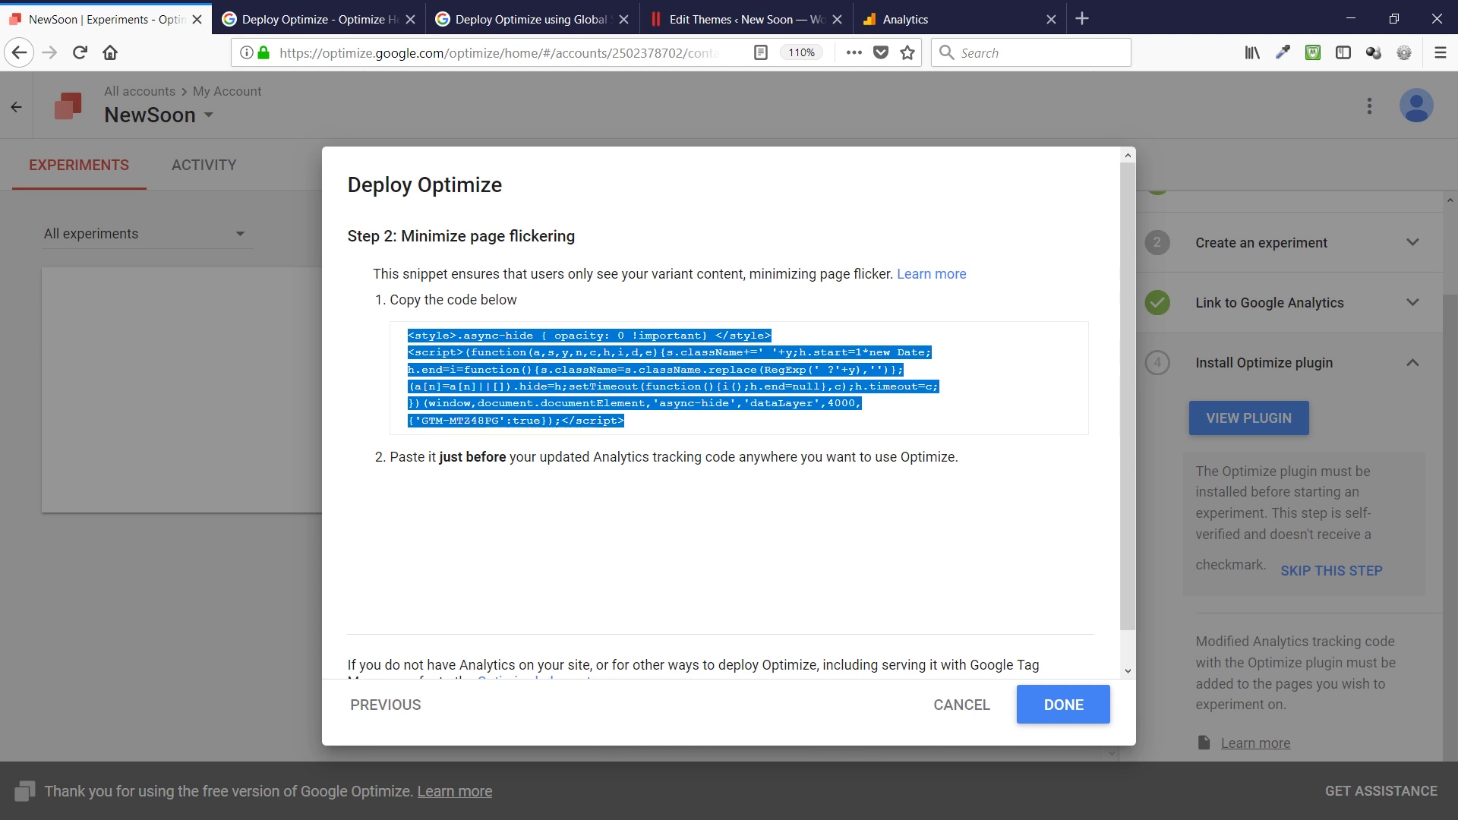
{"action": "left_click", "coordinate": [645, 17]}
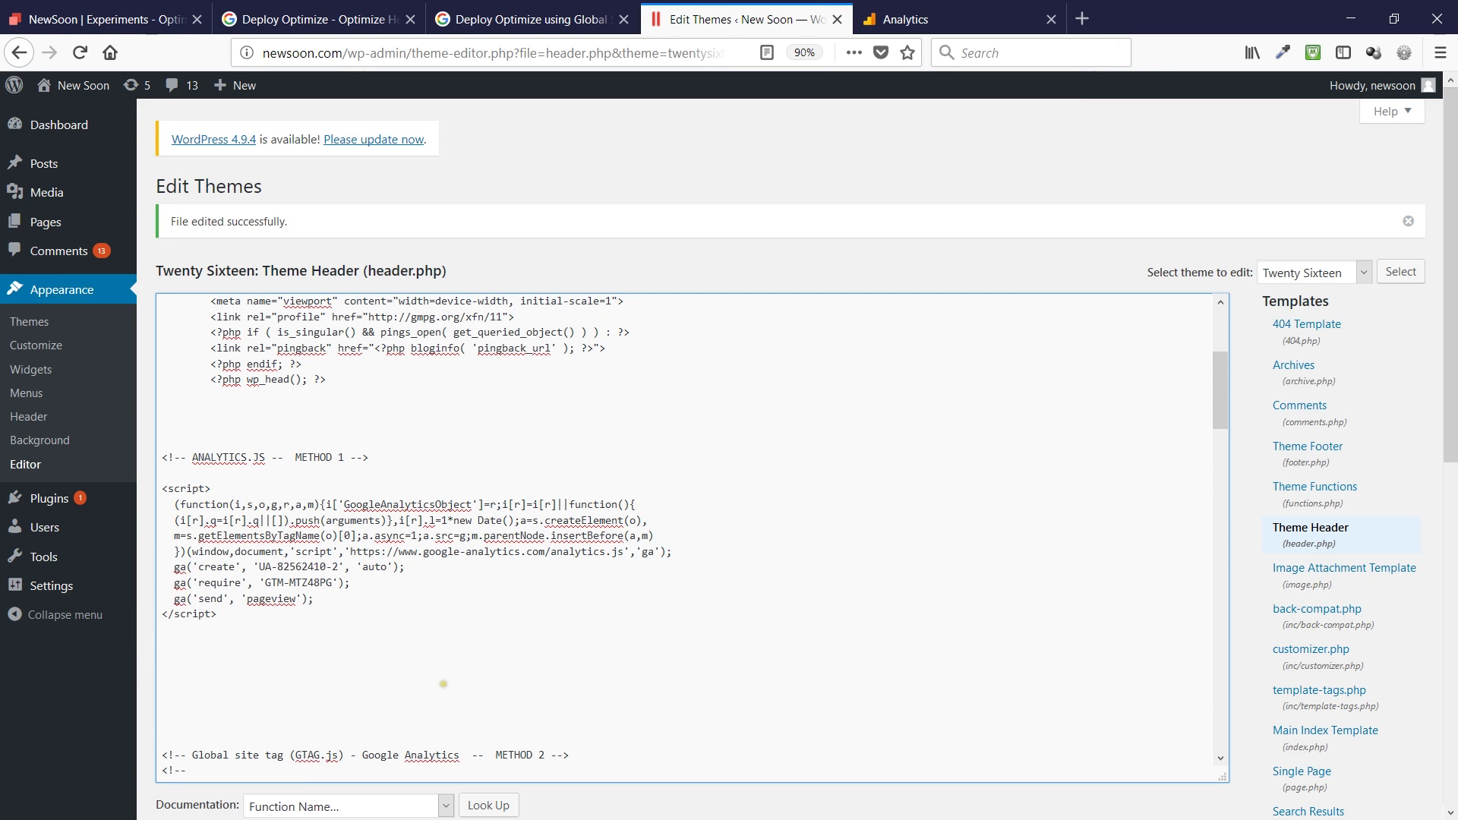
Paste the anti-flicker snippet above the ANALYTICS.JS block and select the ga('require') line
{"action": "key", "text": "ctrl+v"}
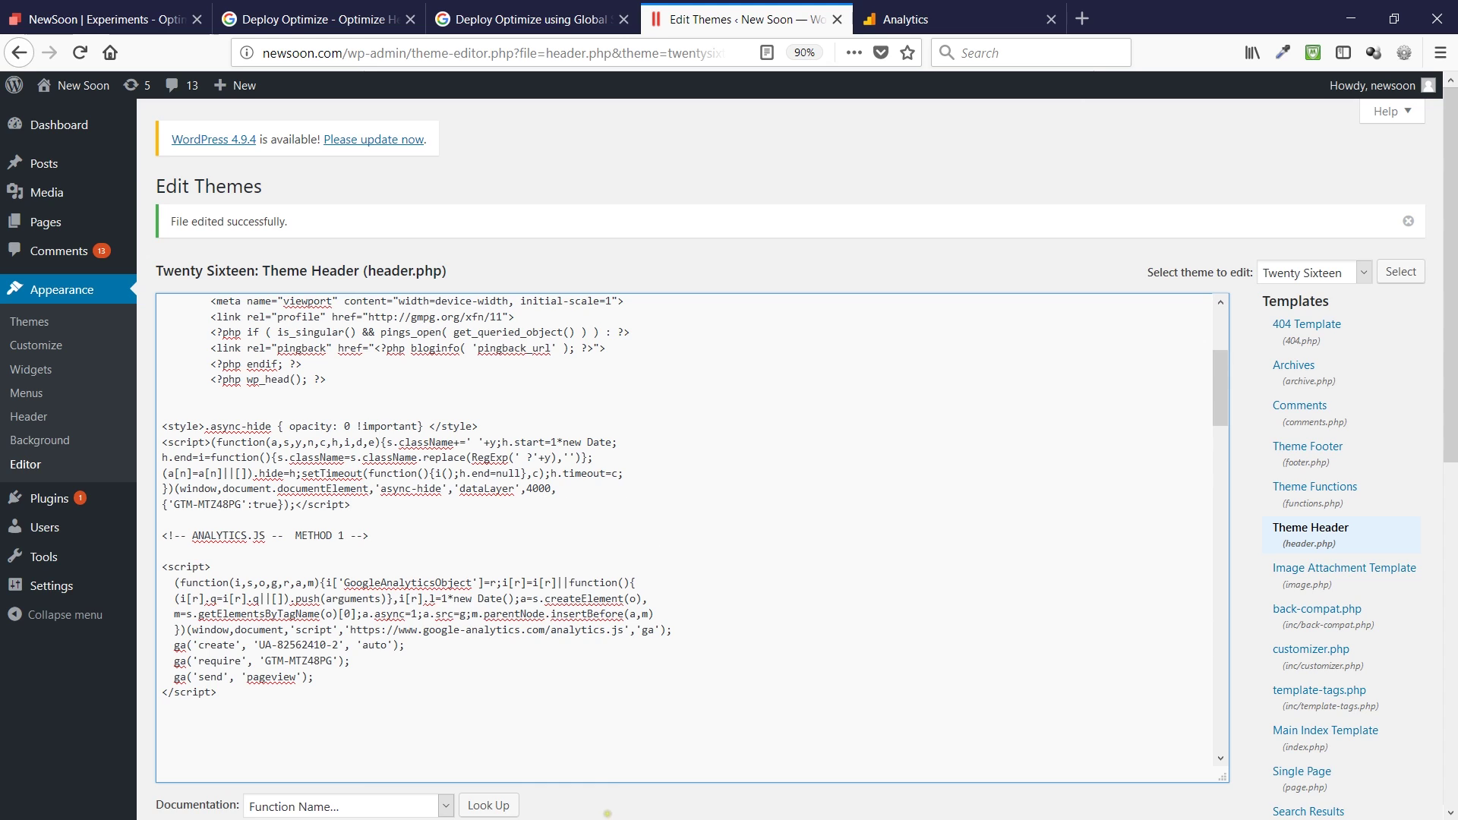
{"action": "key", "text": "Return"}
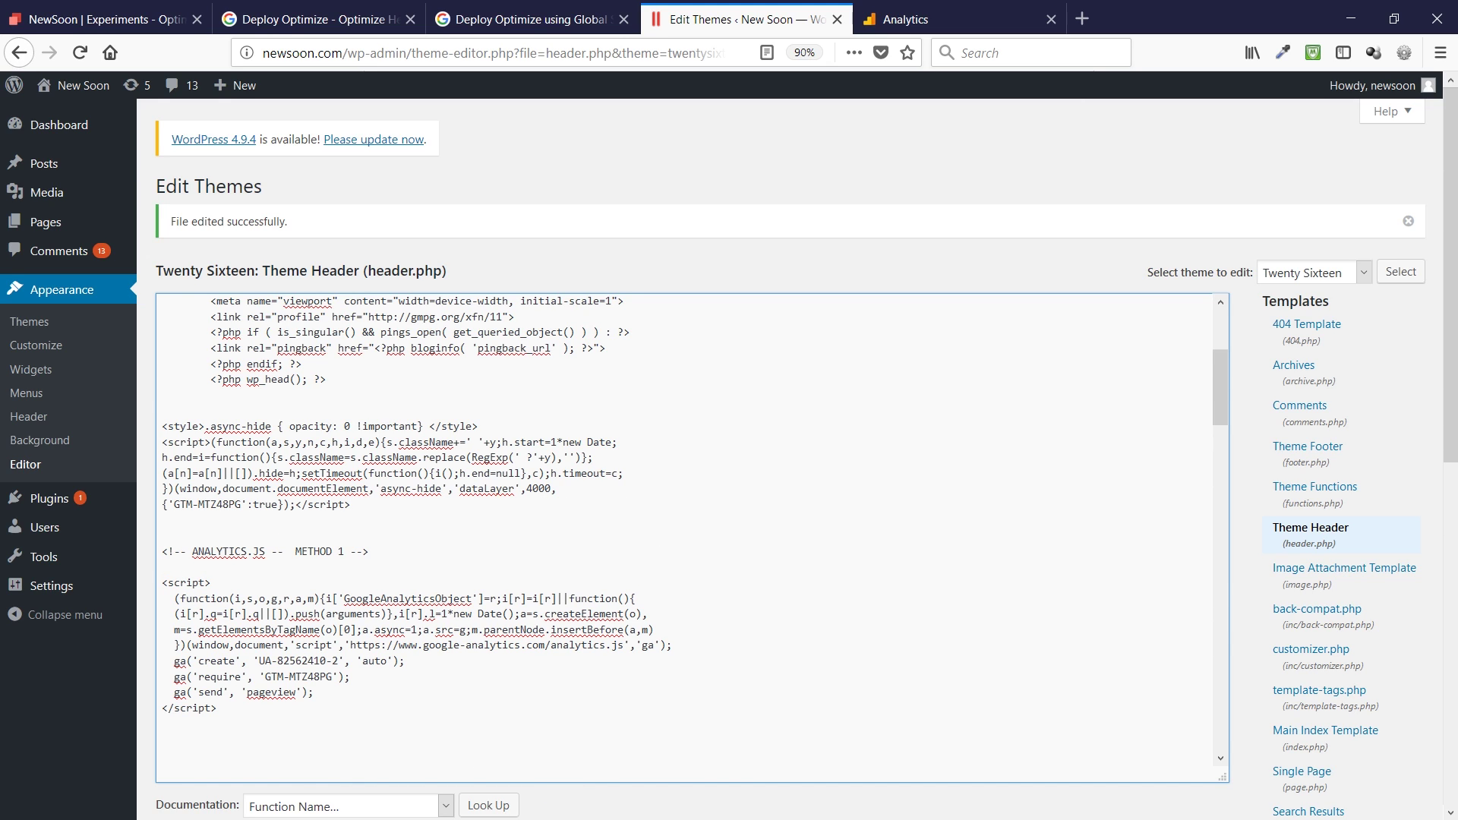
{"action": "scroll", "coordinate": [691, 532], "scroll_direction": "down", "scroll_amount": 2}
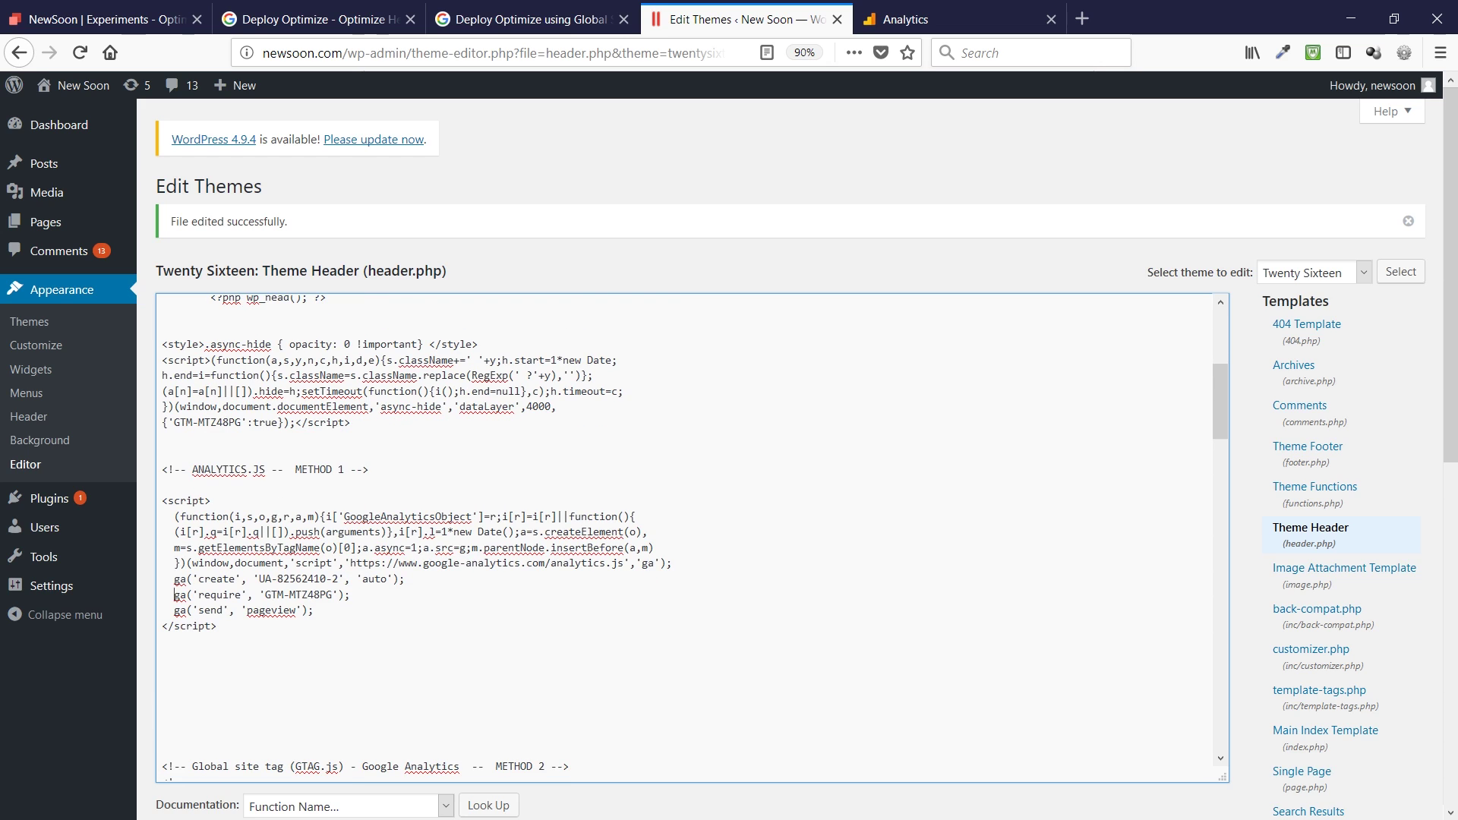
{"action": "left_click_drag", "start_coordinate": [174, 594], "coordinate": [350, 594]}
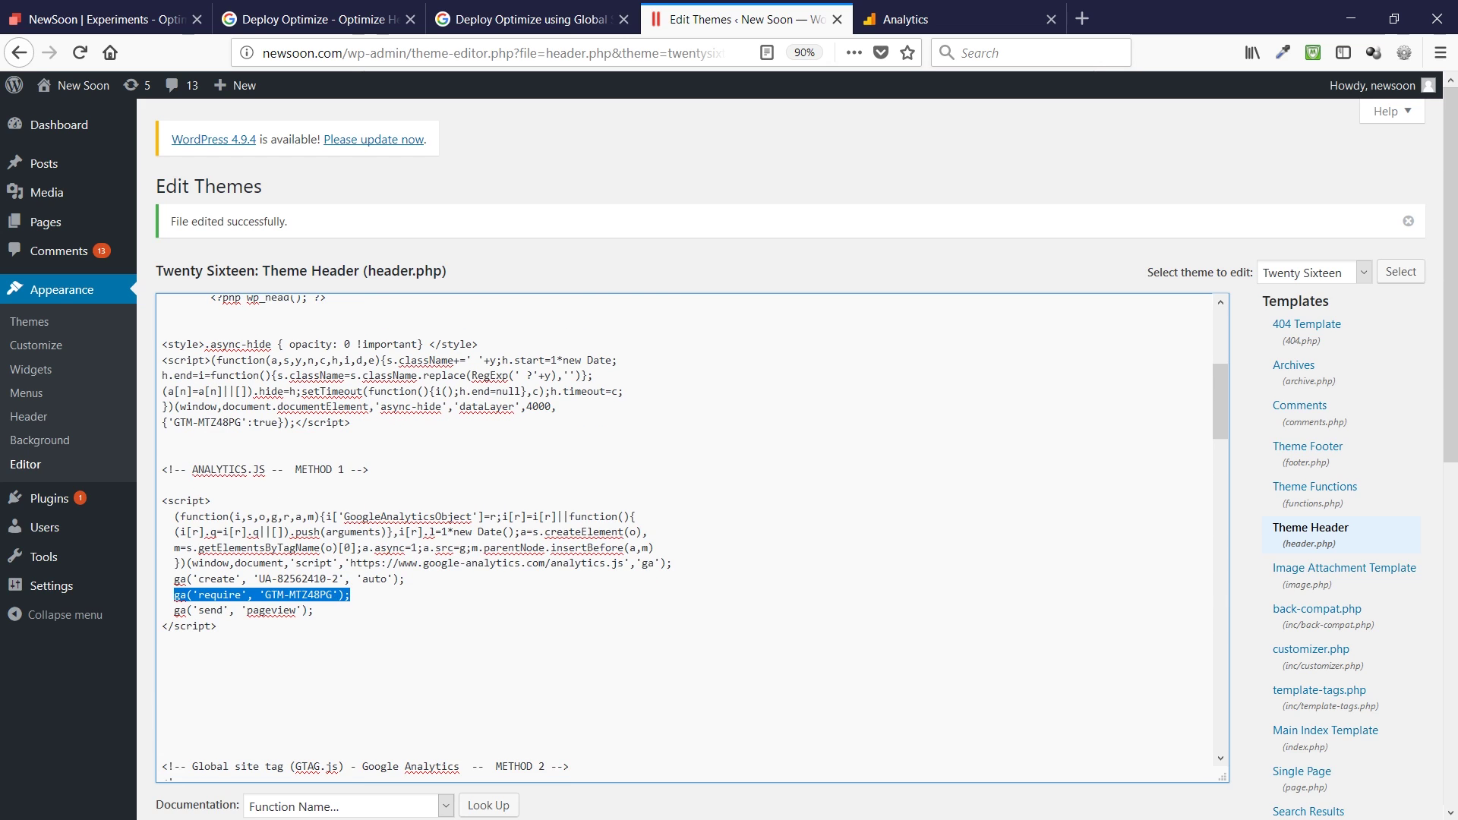
{"action": "left_click", "coordinate": [204, 595]}
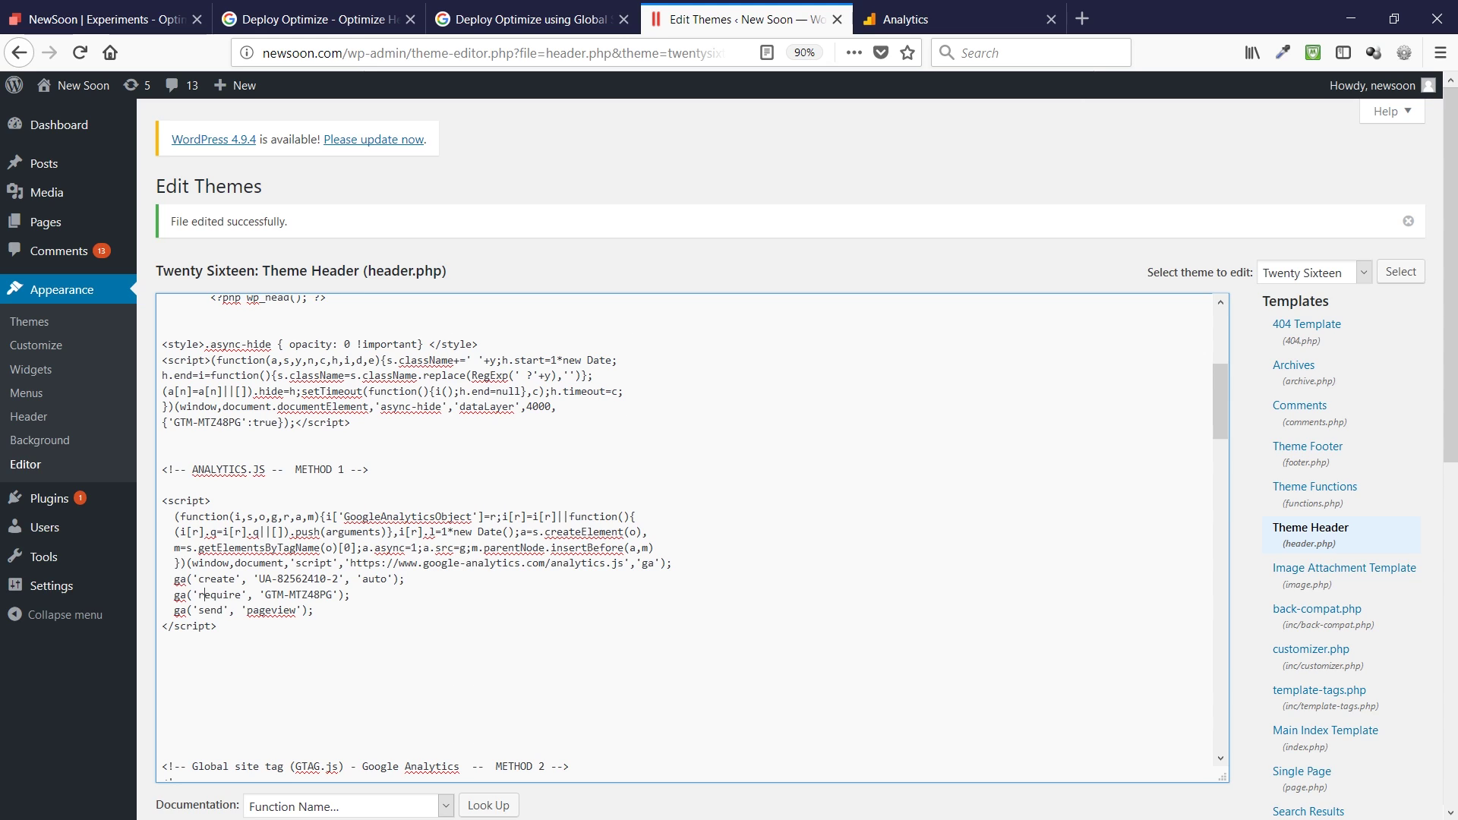
{"action": "left_click_drag", "start_coordinate": [168, 594], "coordinate": [350, 594]}
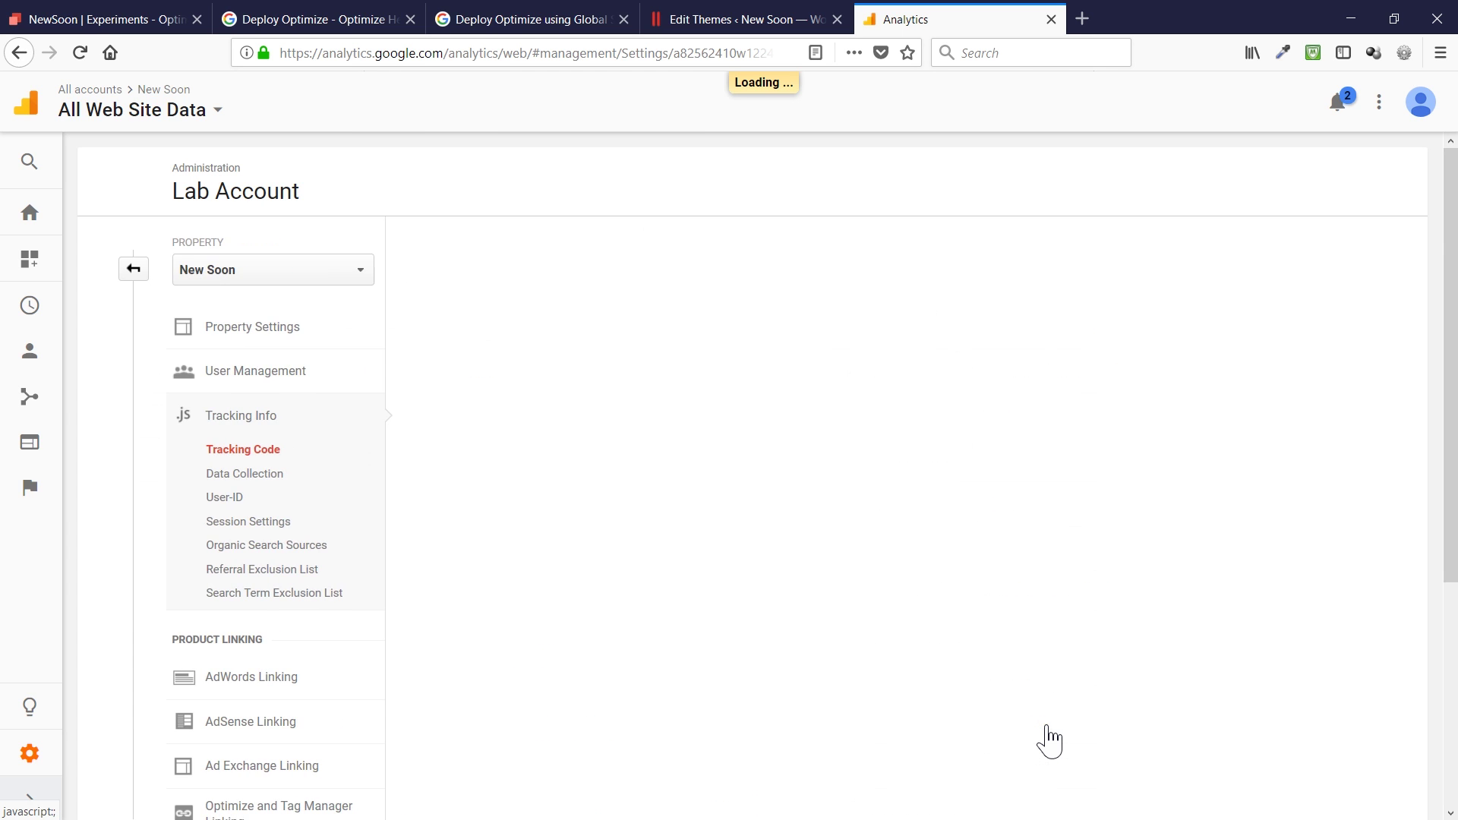
Copy the gtag.js tracking snippet from Google Analytics' Tracking Code page
{"action": "scroll", "coordinate": [944, 607], "scroll_direction": "down", "scroll_amount": 2}
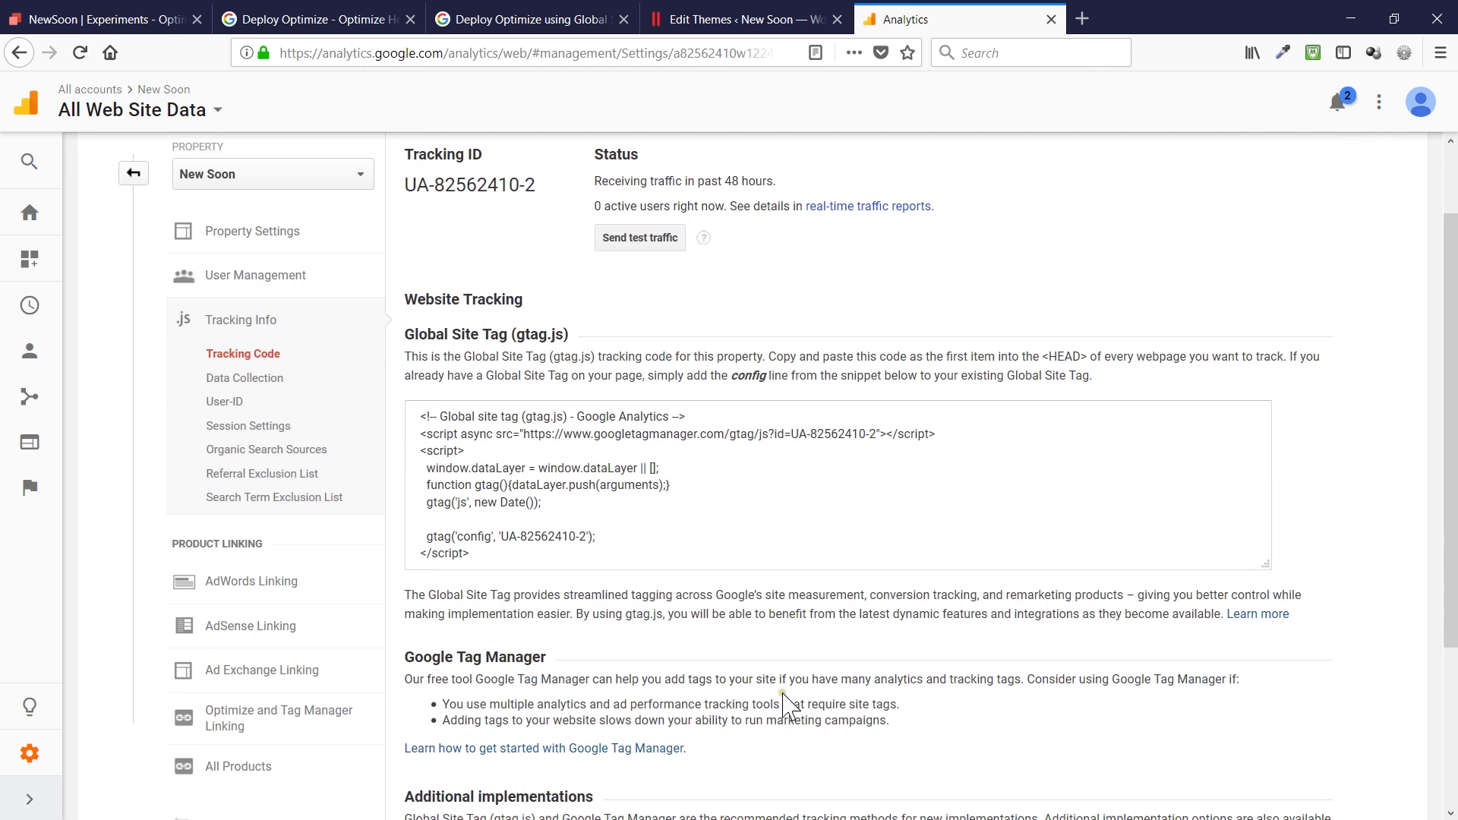
{"action": "left_click", "coordinate": [835, 486]}
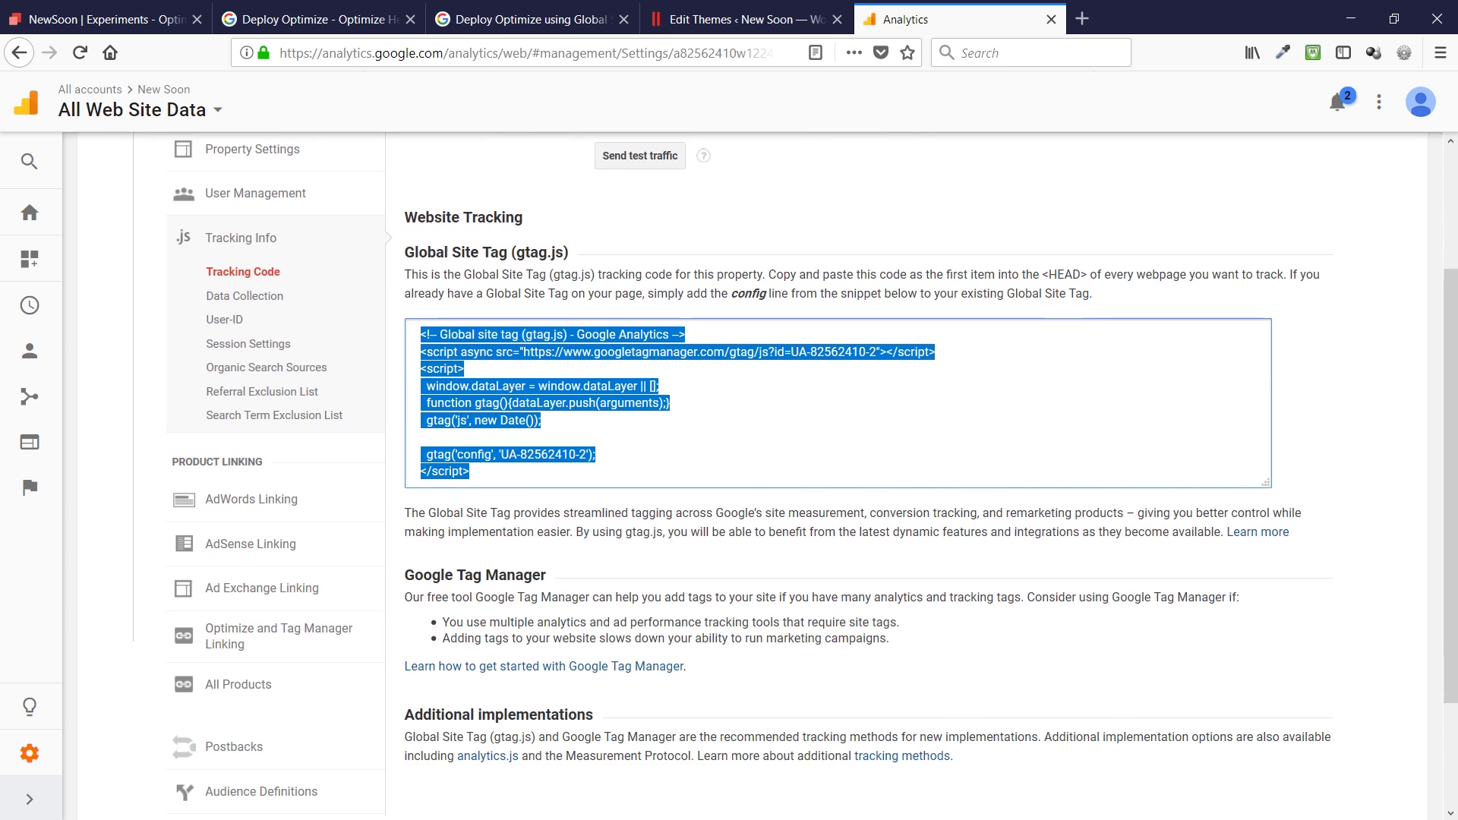
{"action": "scroll", "coordinate": [812, 476], "scroll_direction": "down", "scroll_amount": 1}
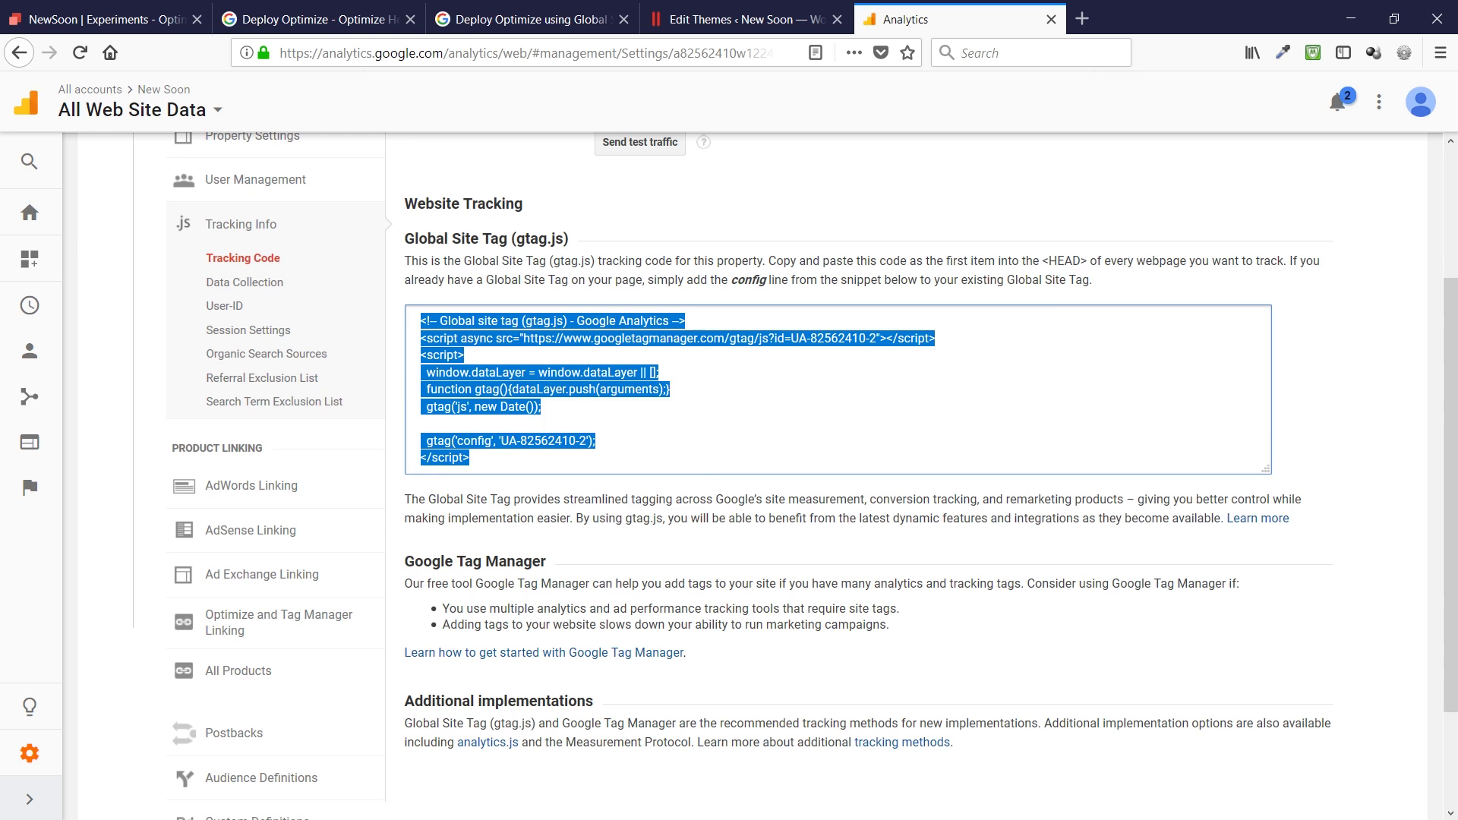
{"action": "key", "text": "Menu"}
{"action": "key", "text": "Down"}
{"action": "key", "text": "Down"}
{"action": "key", "text": "Down"}
{"action": "key", "text": "Return"}
Cancel the Deploy Optimize dialog and return to the WordPress header.php editor
{"action": "left_click", "coordinate": [186, 21]}
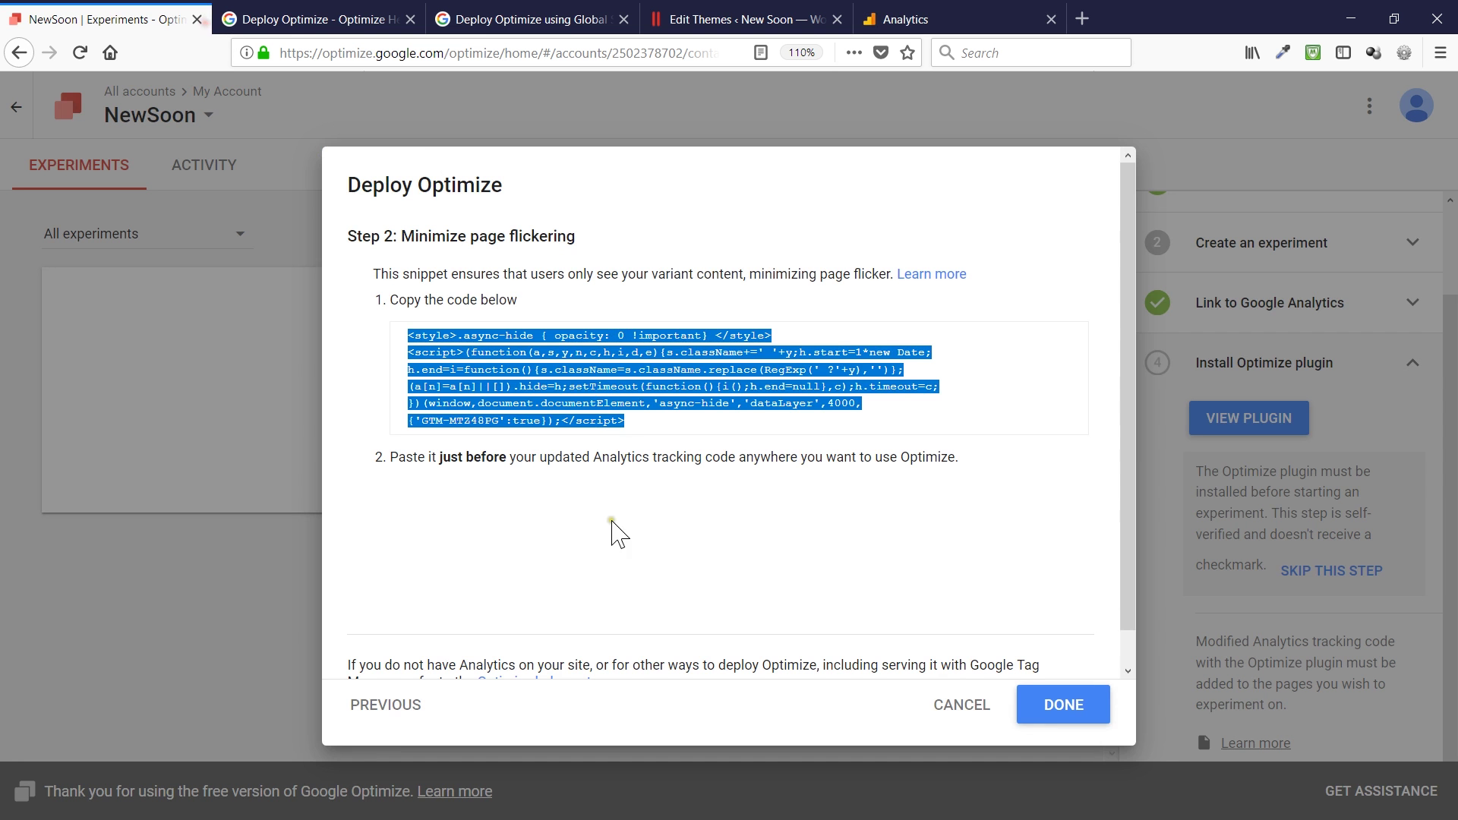
{"action": "left_click", "coordinate": [961, 705]}
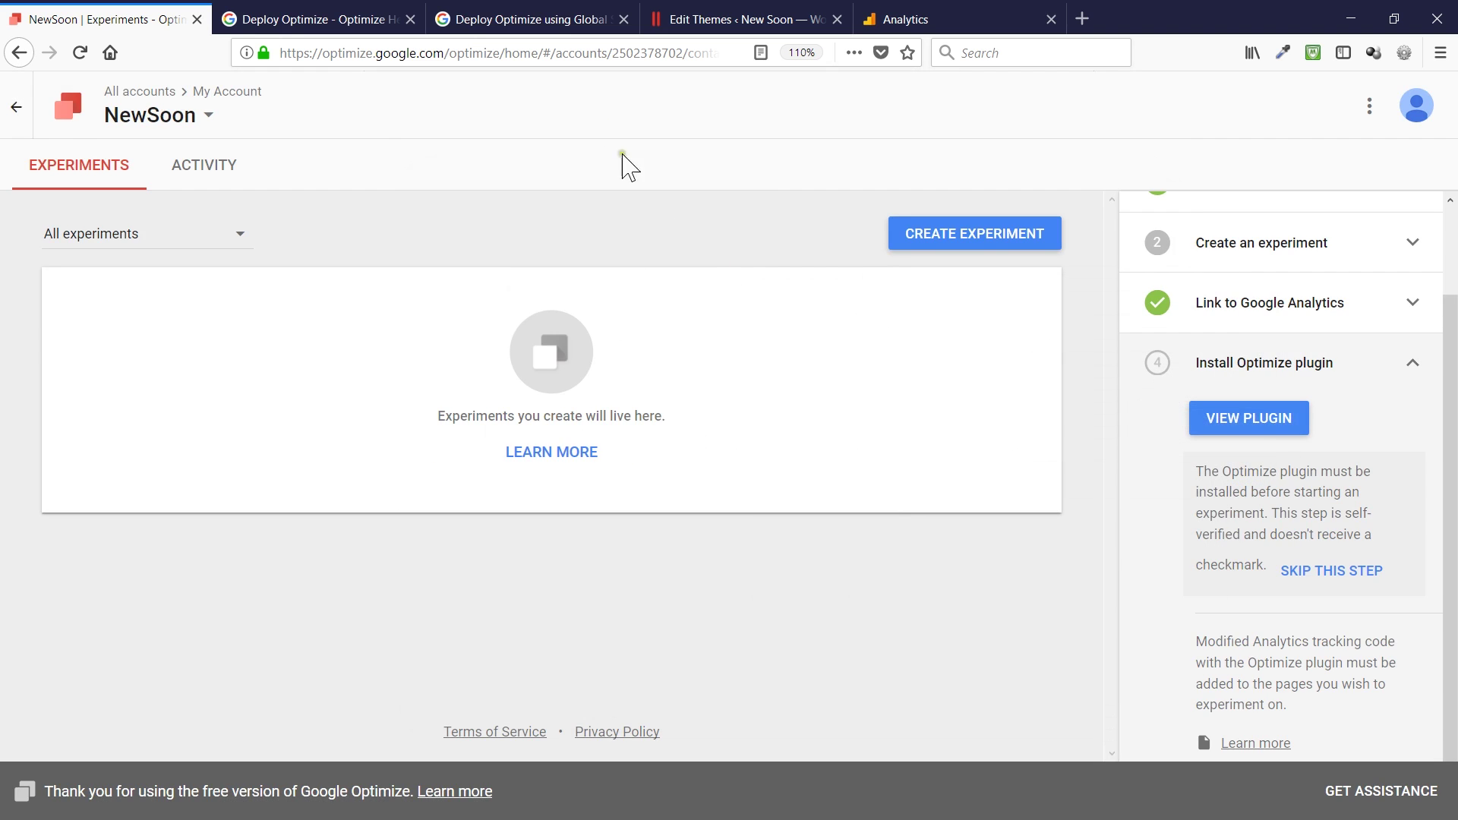
{"action": "left_click", "coordinate": [748, 19]}
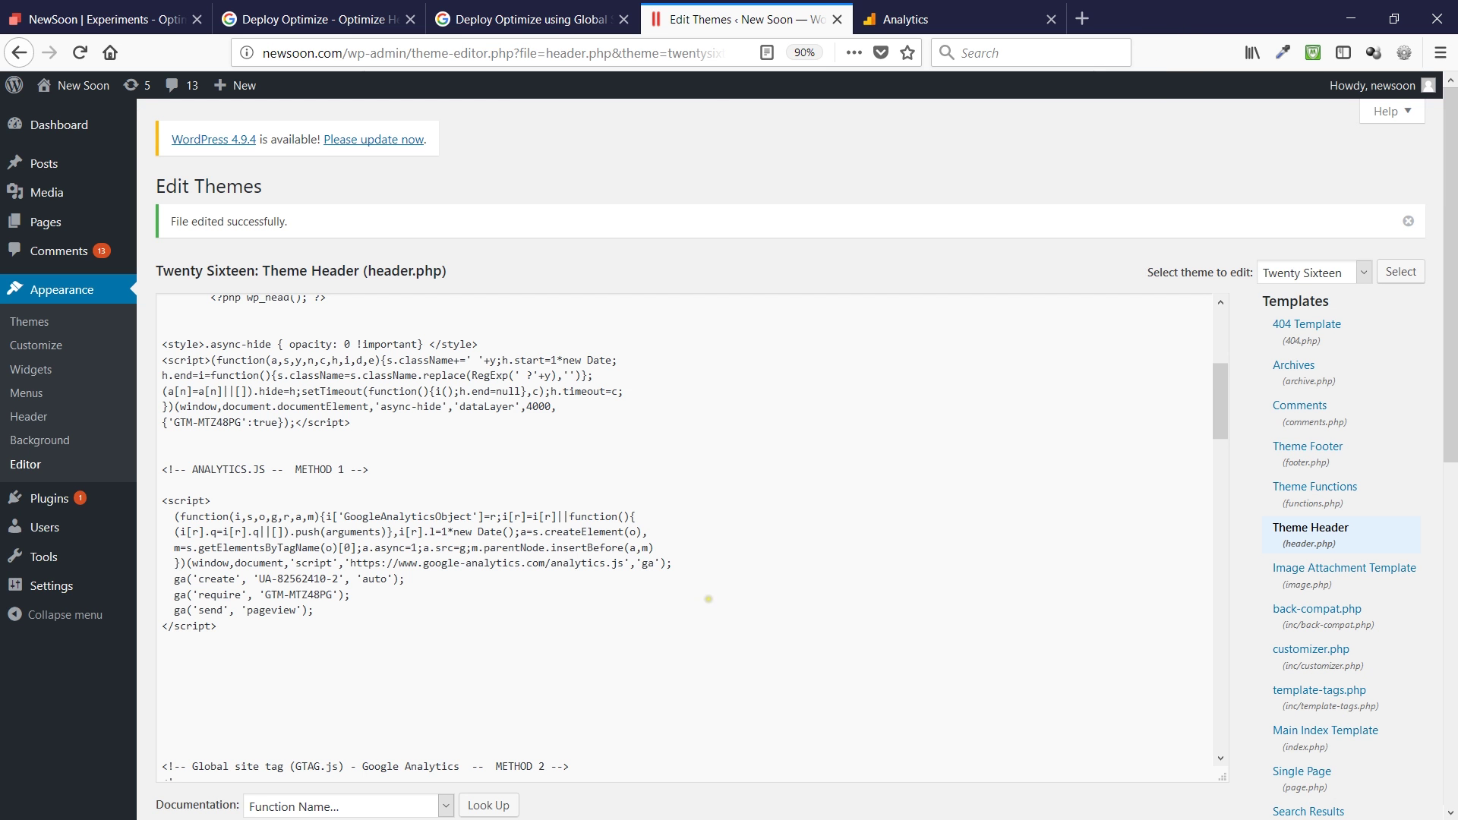
Wrap the analytics.js Method 1 script in <!-- and --> comment markers
{"action": "scroll", "coordinate": [708, 599], "scroll_direction": "down", "scroll_amount": 5}
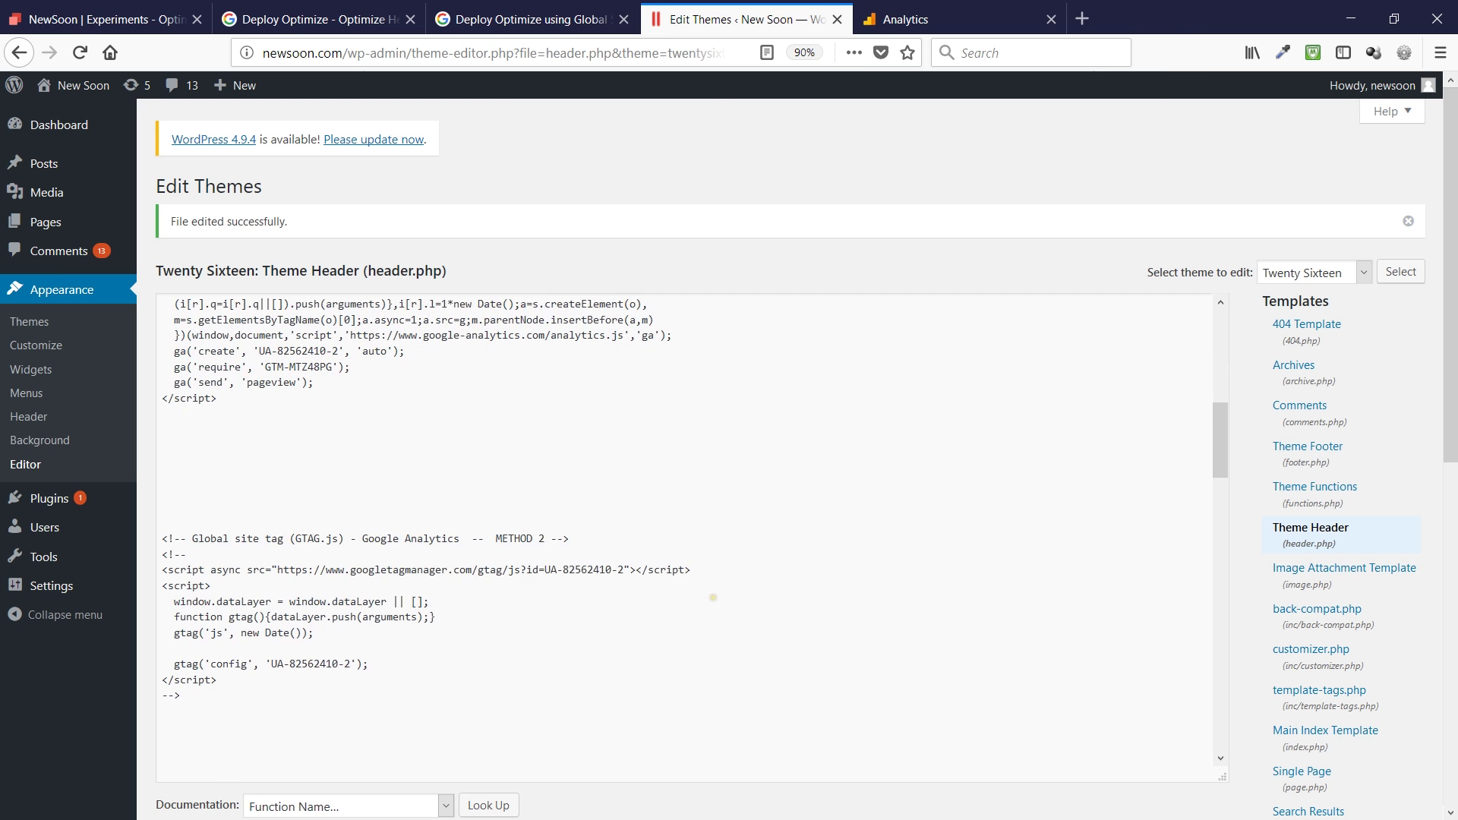
{"action": "scroll", "coordinate": [285, 531], "scroll_direction": "up", "scroll_amount": 2}
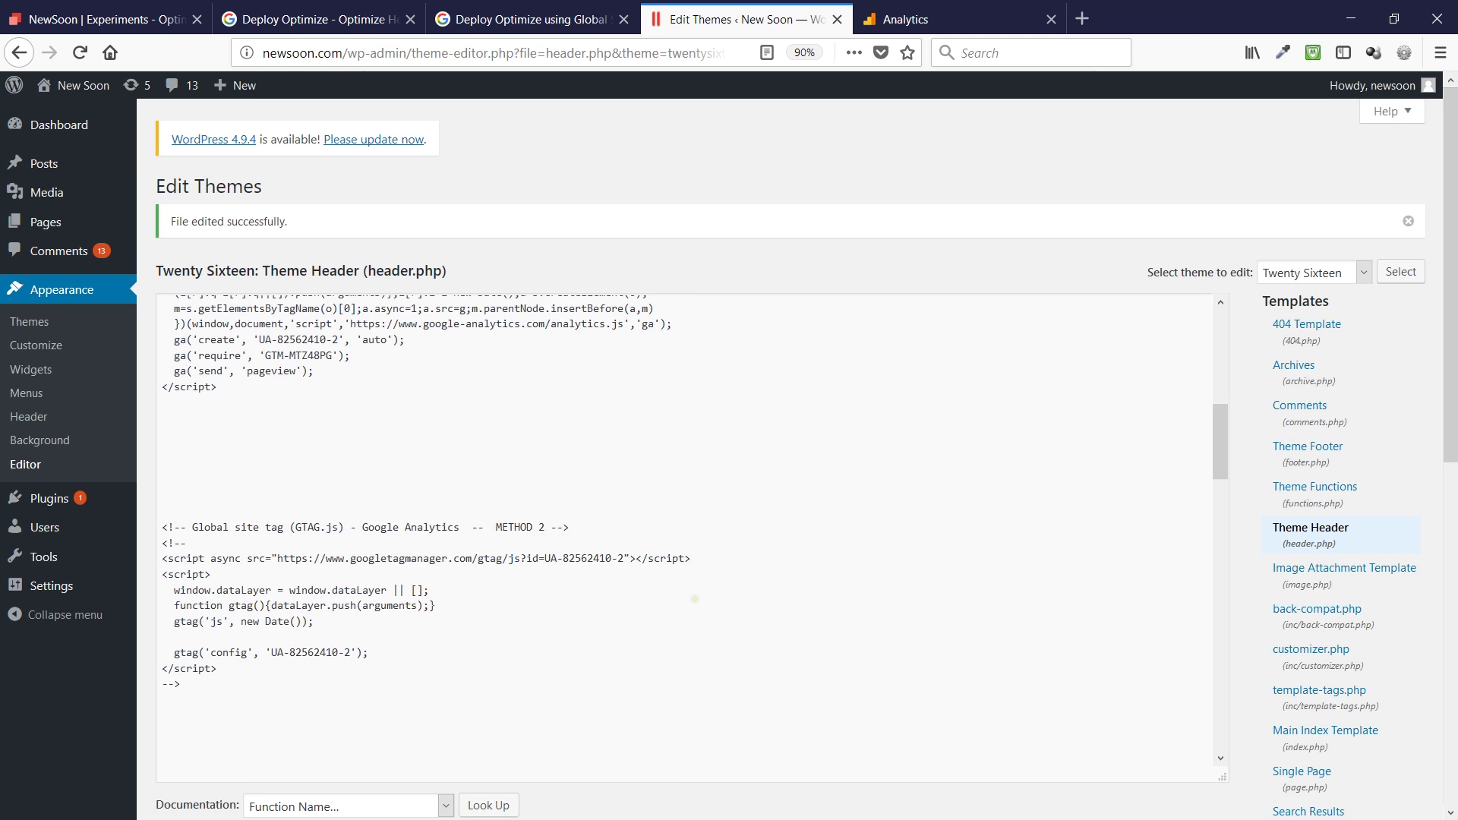
{"action": "scroll", "coordinate": [286, 664], "scroll_direction": "up", "scroll_amount": 2}
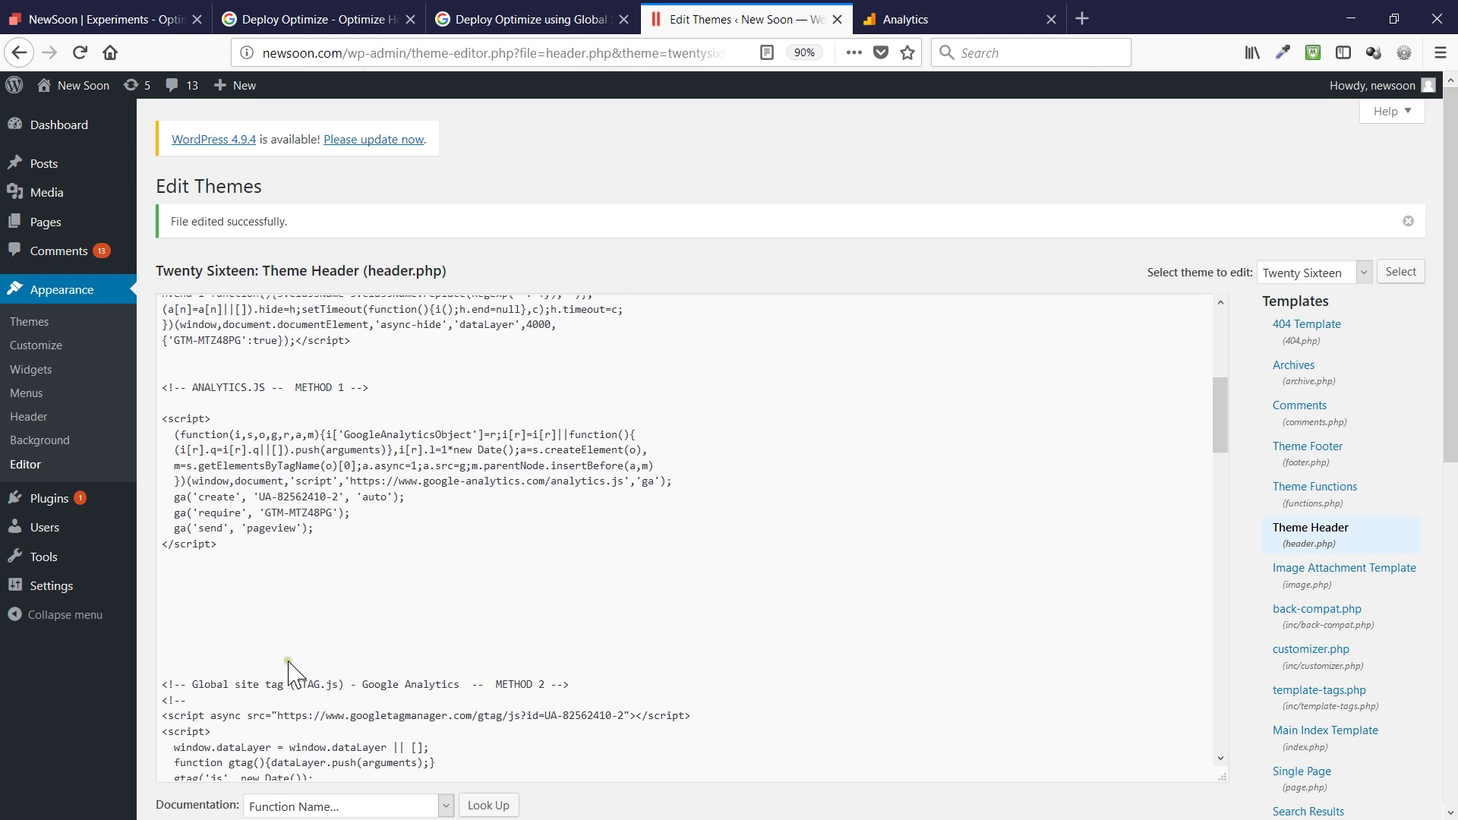
{"action": "left_click", "coordinate": [286, 640]}
{"action": "scroll", "coordinate": [286, 640], "scroll_direction": "down", "scroll_amount": 2}
{"action": "scroll", "coordinate": [286, 640], "scroll_direction": "down", "scroll_amount": 2}
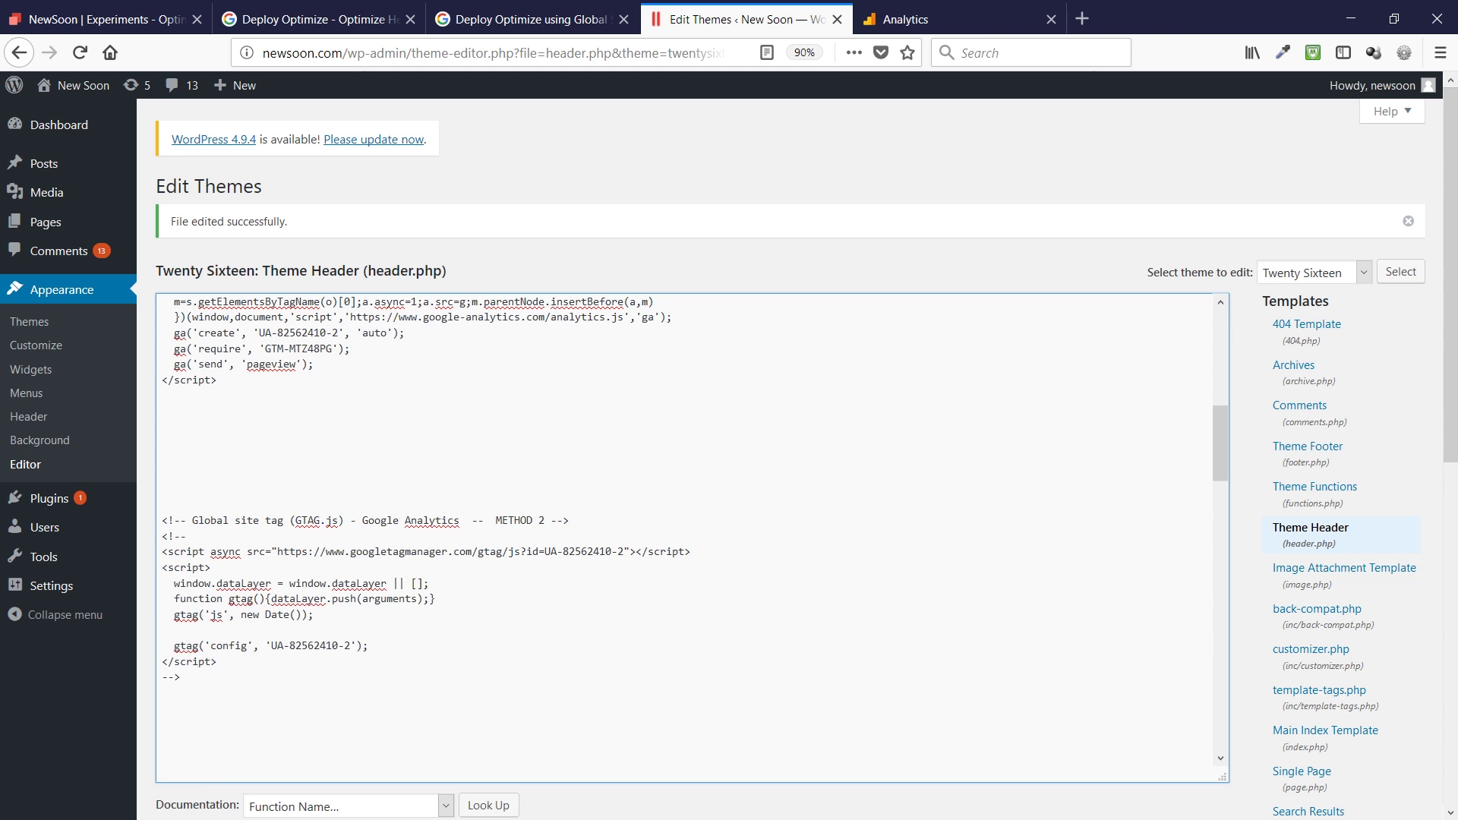
{"action": "left_click_drag", "start_coordinate": [182, 677], "coordinate": [162, 520]}
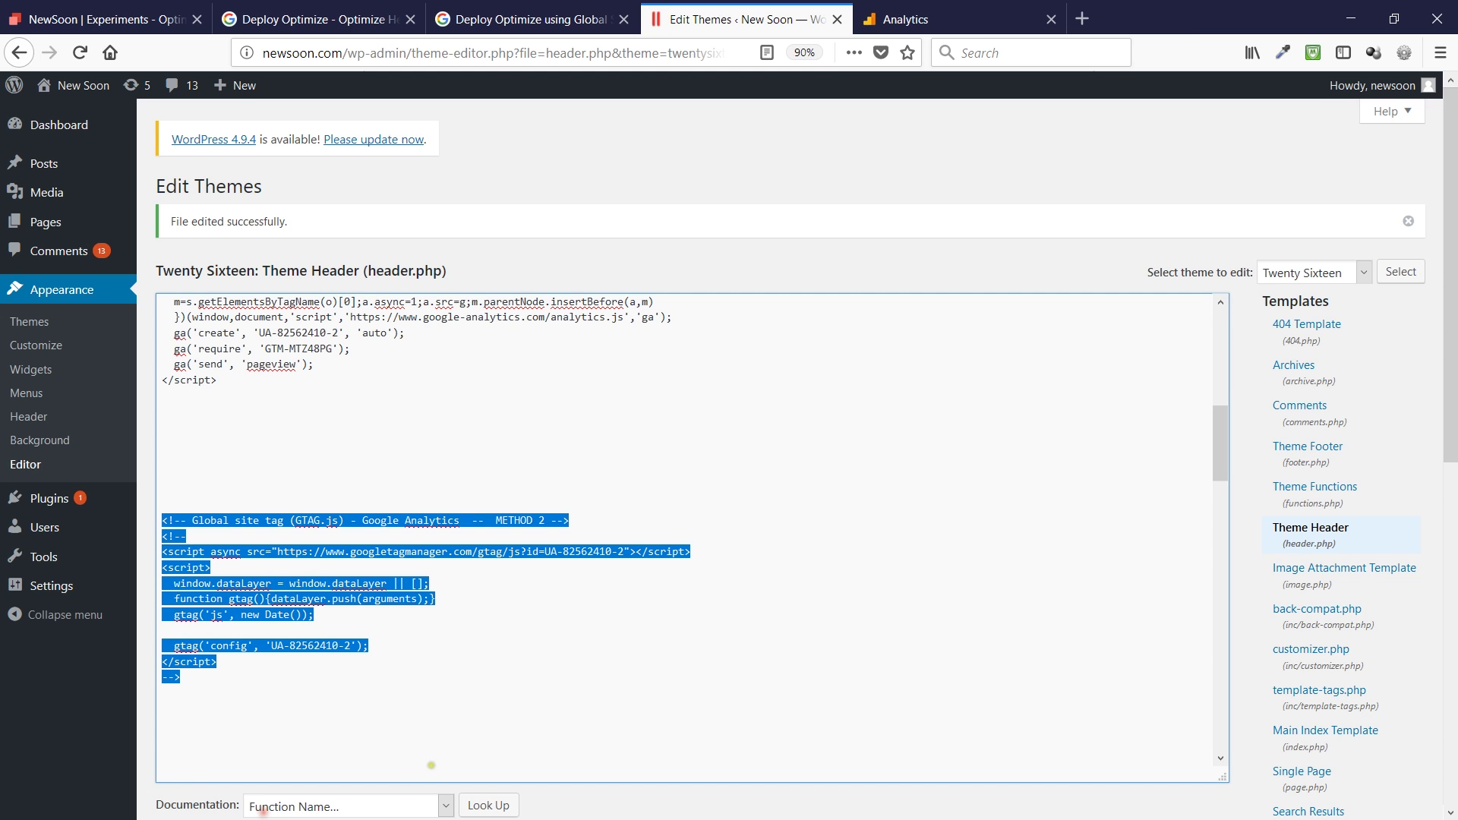
{"action": "scroll", "coordinate": [360, 760], "scroll_direction": "up", "scroll_amount": 2}
{"action": "left_click", "coordinate": [360, 760]}
{"action": "type", "text": "->"}
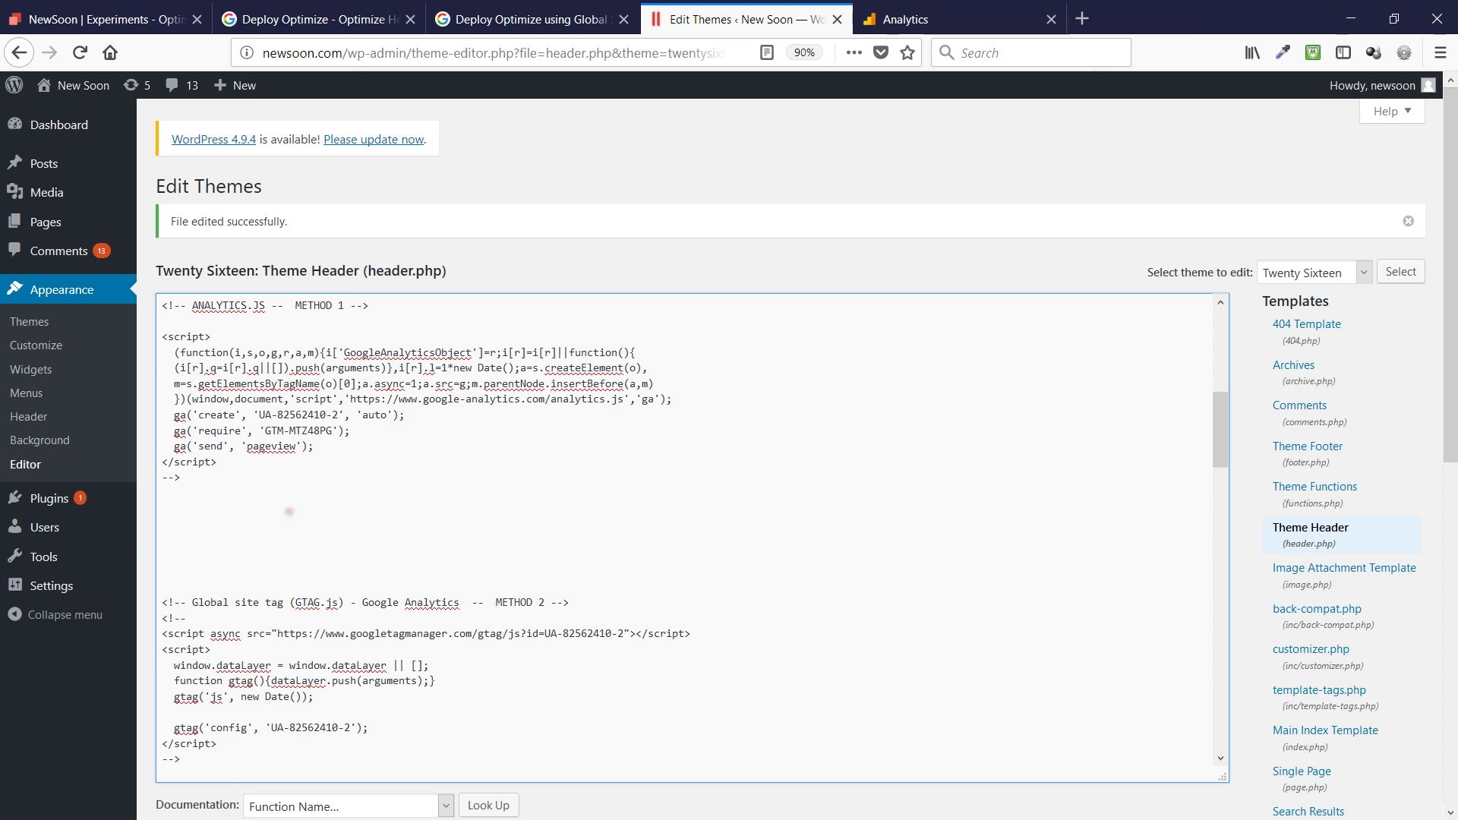
{"action": "key", "text": "ctrl+Home"}
{"action": "key", "text": "Down"}
{"action": "type", "text": "<!--"}
Select the UA-82562410-2 tracking ID on the commented gtag('config') line
{"action": "scroll", "coordinate": [524, 751], "scroll_direction": "down", "scroll_amount": 2}
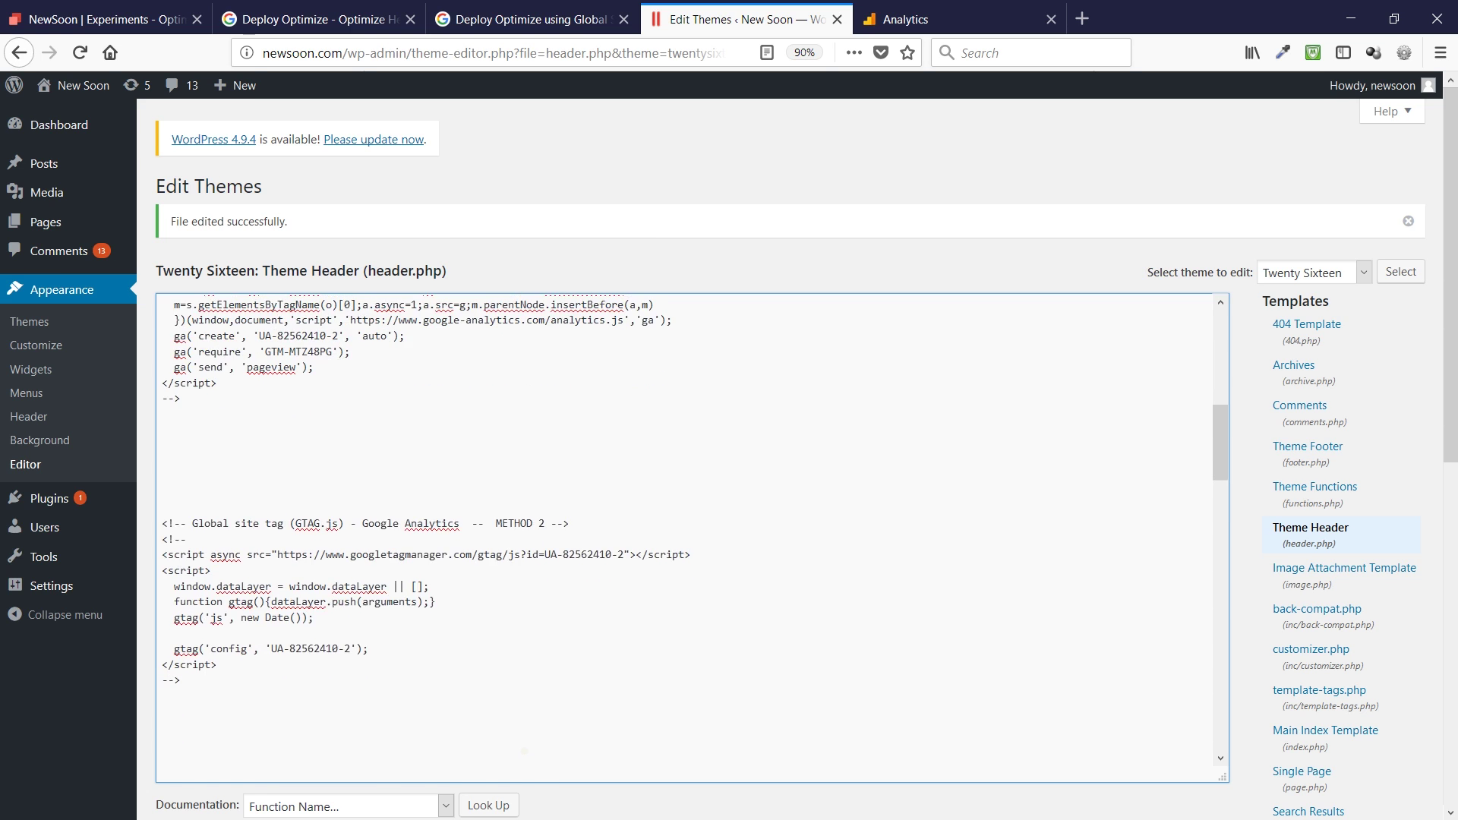
{"action": "scroll", "coordinate": [524, 751], "scroll_direction": "down", "scroll_amount": 2}
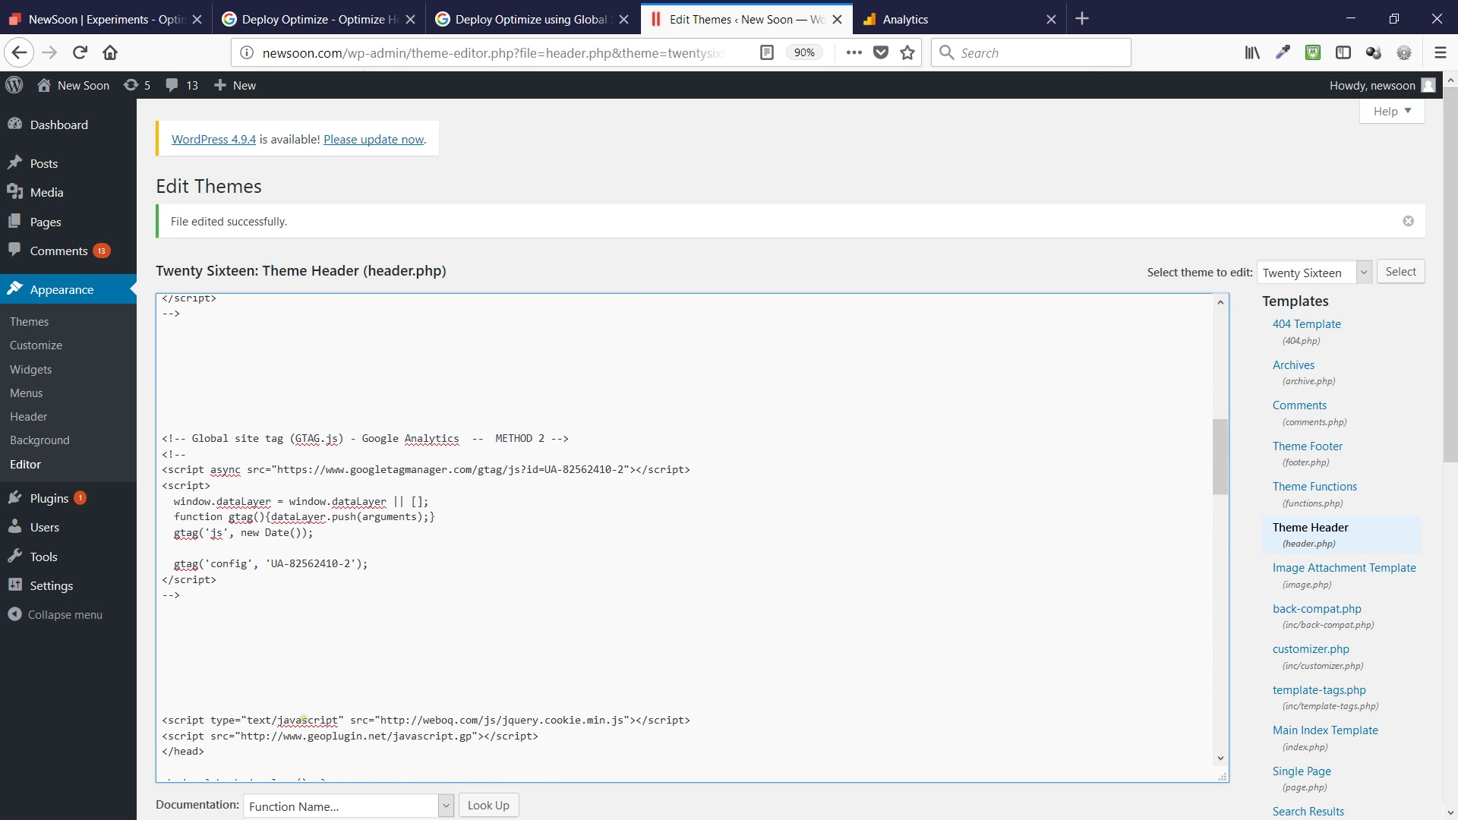
{"action": "left_click_drag", "start_coordinate": [162, 469], "coordinate": [162, 580]}
{"action": "left_click", "coordinate": [162, 579]}
{"action": "left_click_drag", "start_coordinate": [174, 564], "coordinate": [369, 564]}
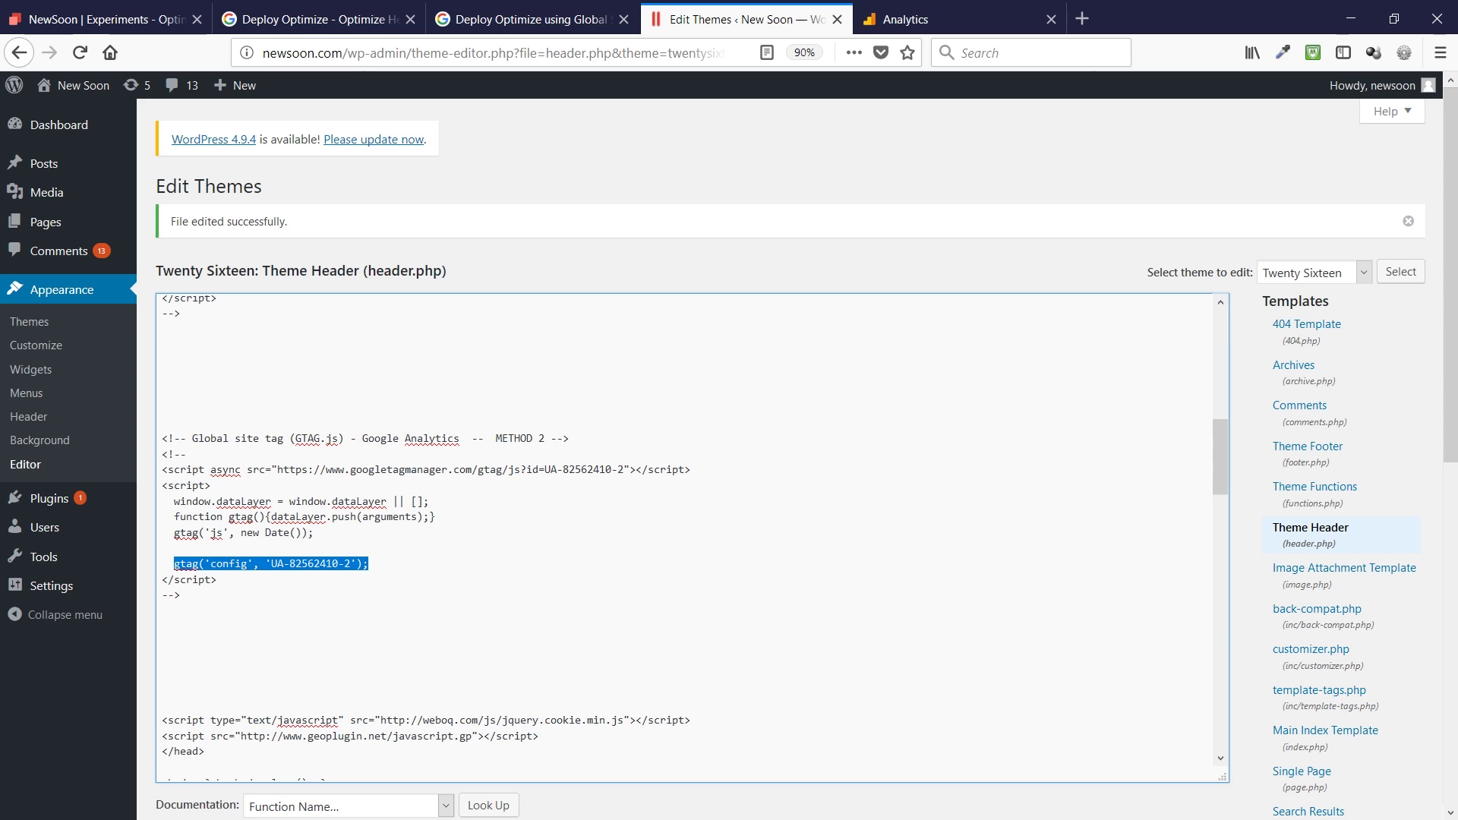
{"action": "left_click", "coordinate": [176, 563]}
{"action": "left_click_drag", "start_coordinate": [271, 563], "coordinate": [350, 563]}
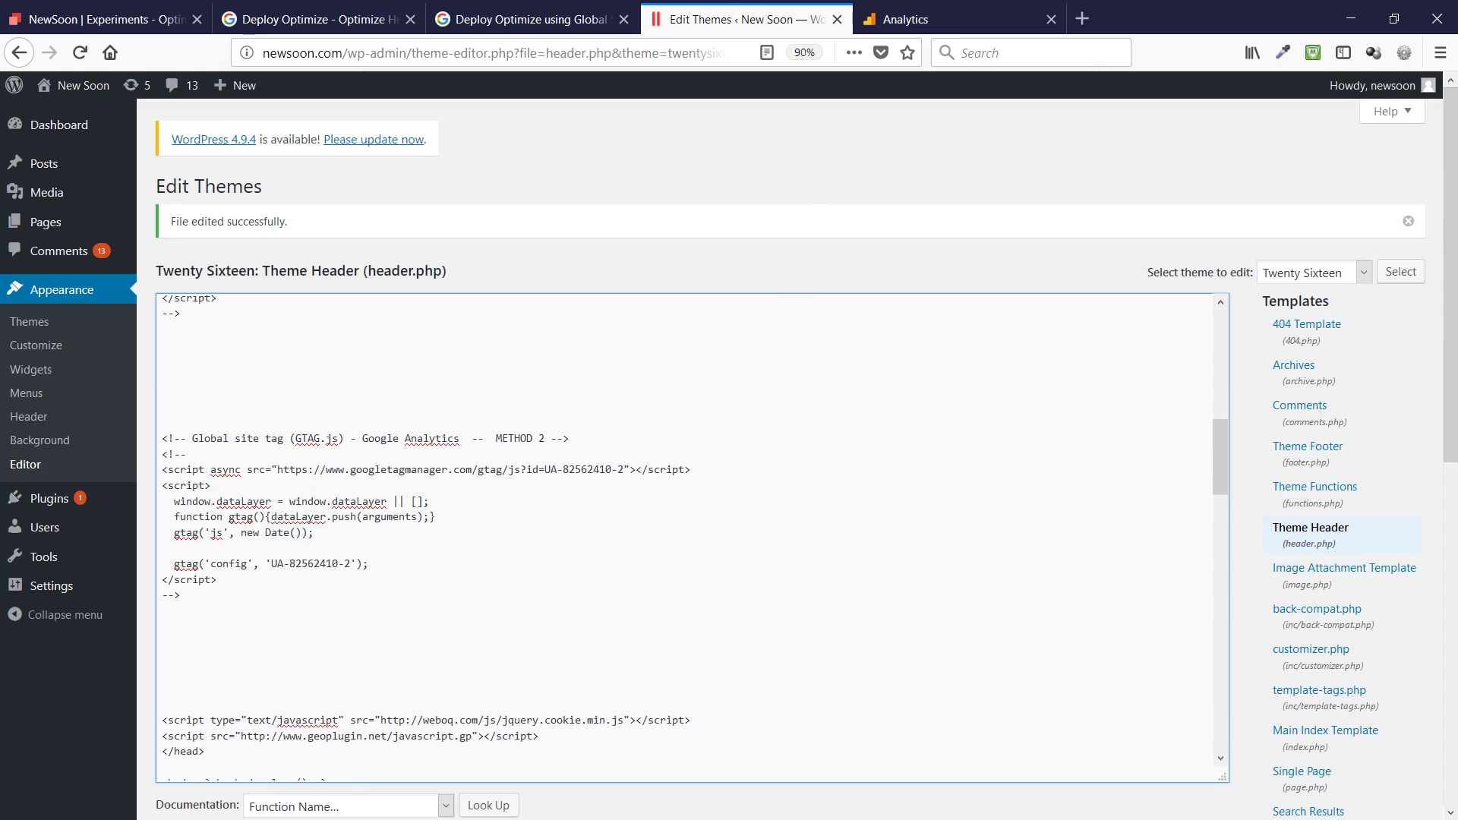
Select the optimize_id addition from the Global Site Tag help example, then return to header.php
{"action": "left_click", "coordinate": [531, 19]}
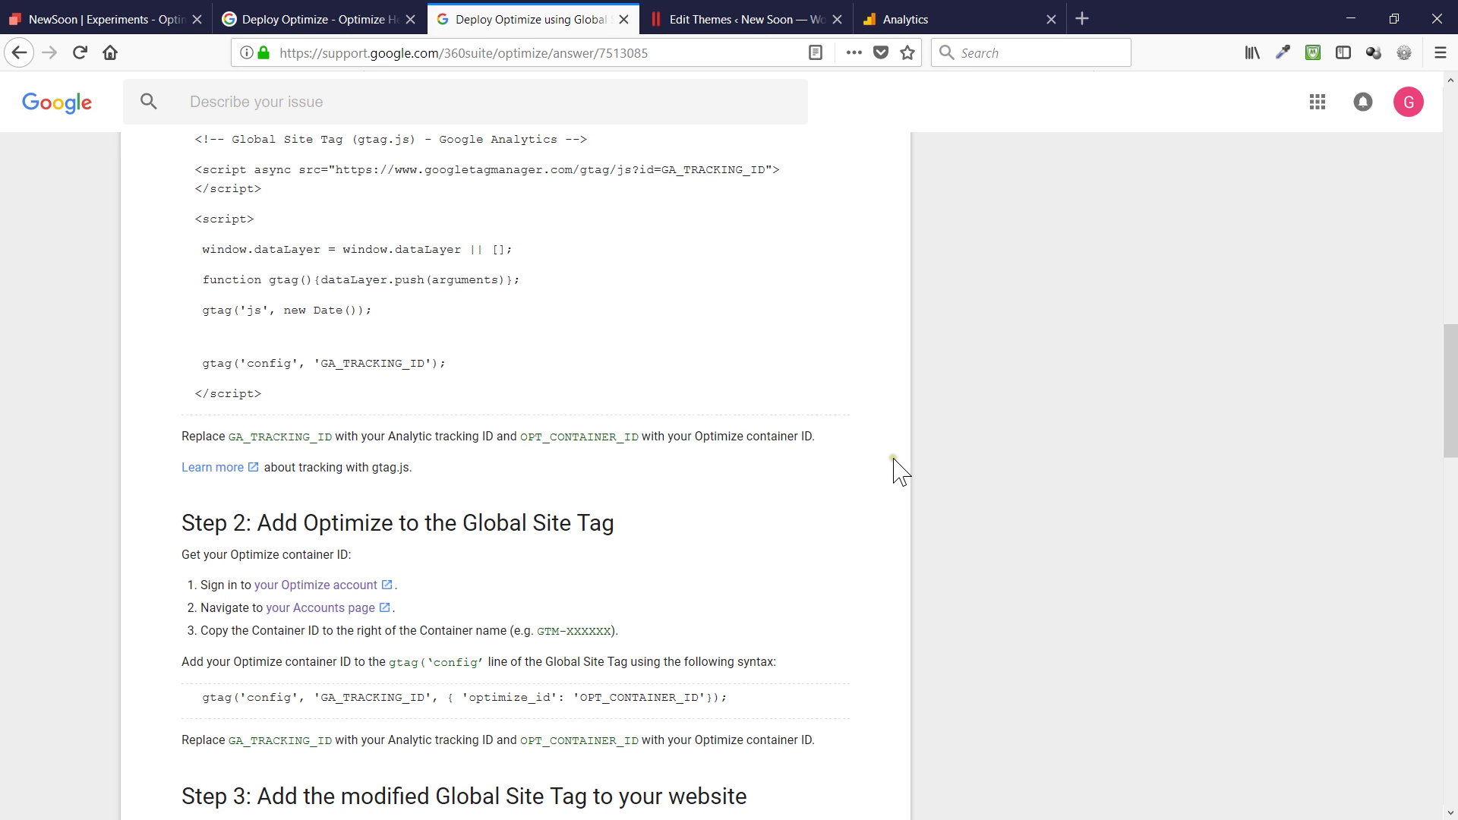
{"action": "scroll", "coordinate": [901, 471], "scroll_direction": "down", "scroll_amount": 3}
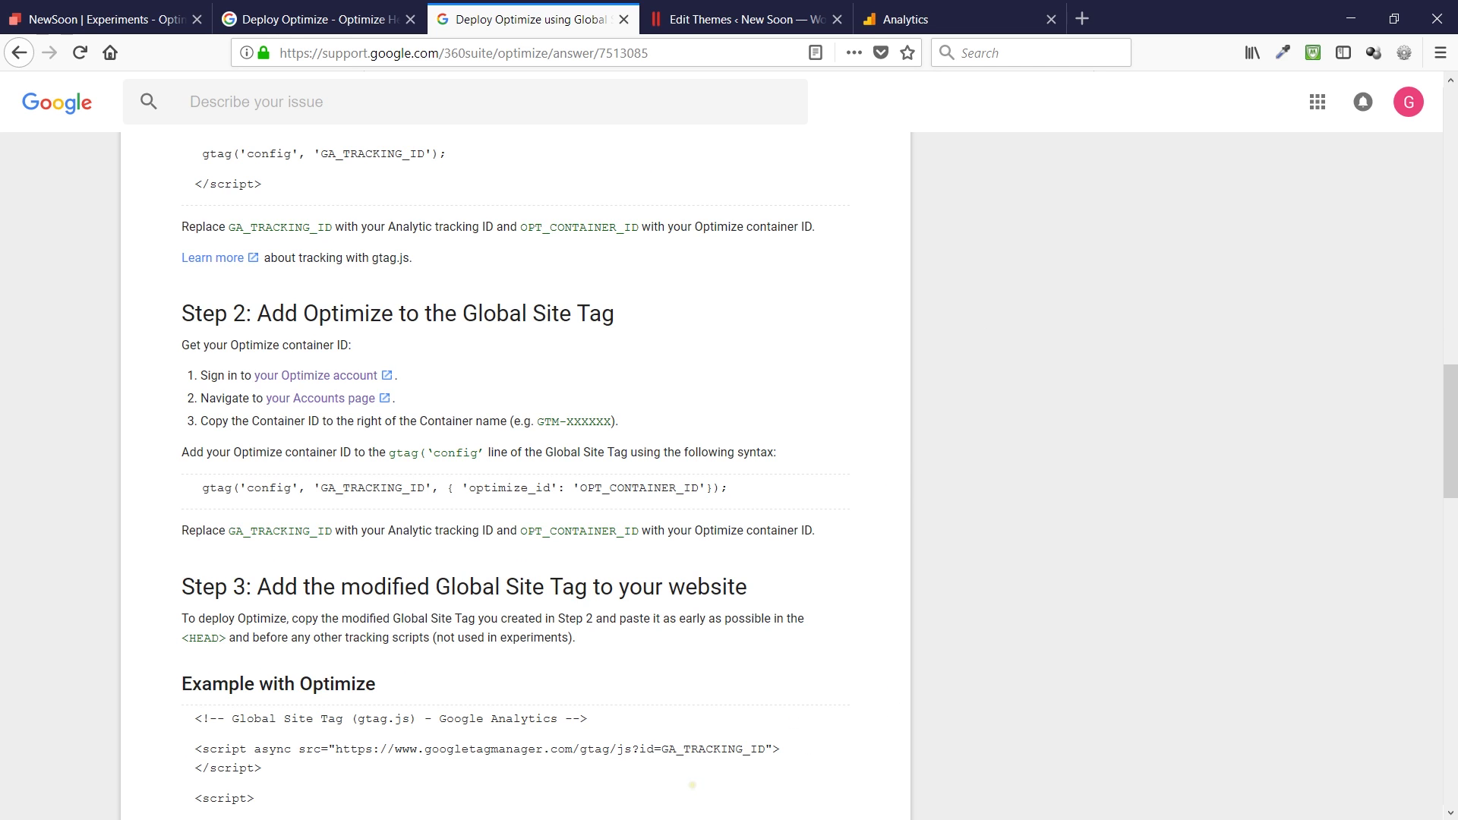
{"action": "left_click_drag", "start_coordinate": [432, 487], "coordinate": [728, 487]}
{"action": "key", "text": "ctrl+c"}
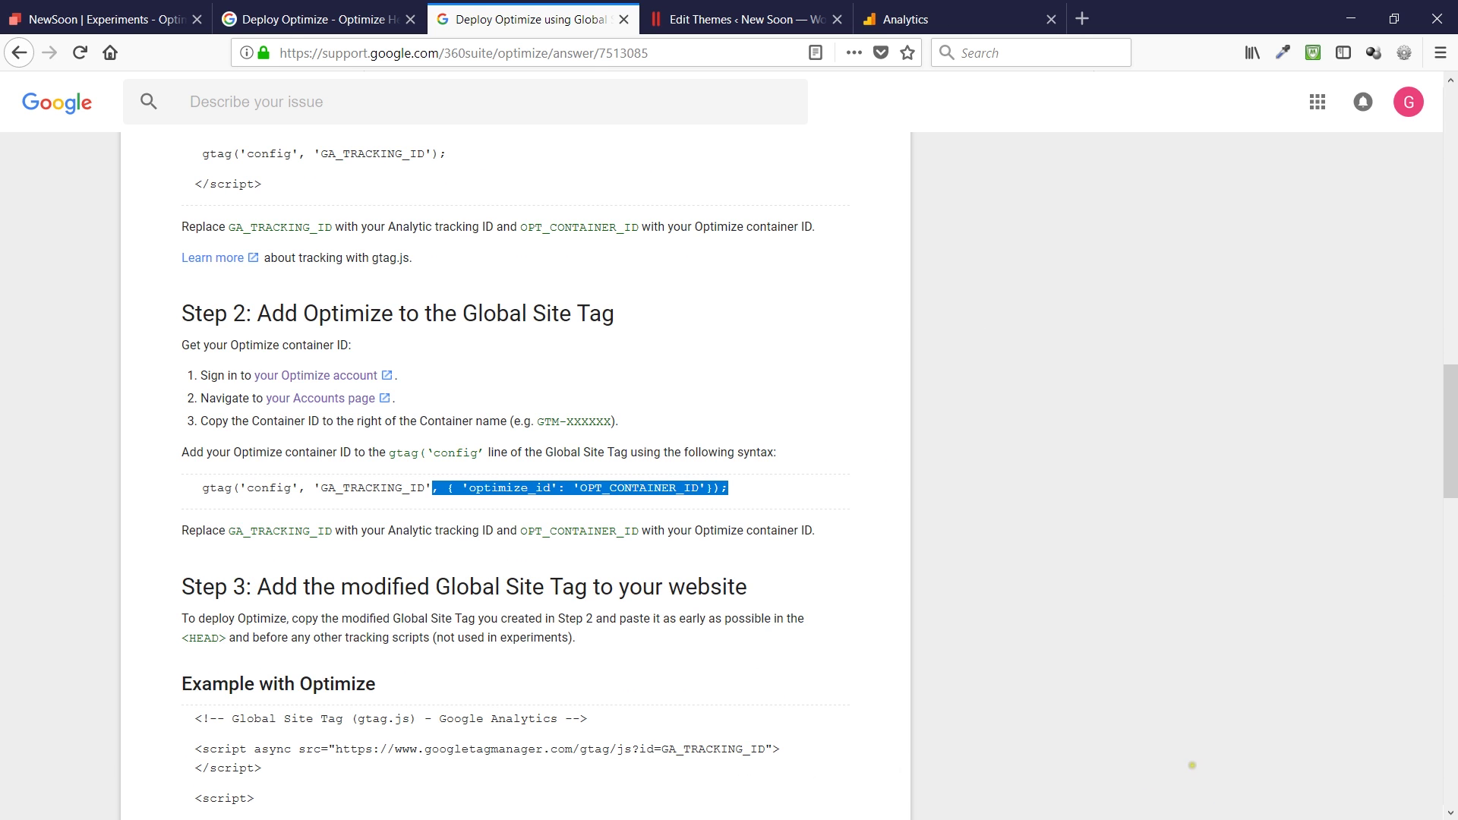
{"action": "left_click", "coordinate": [417, 30]}
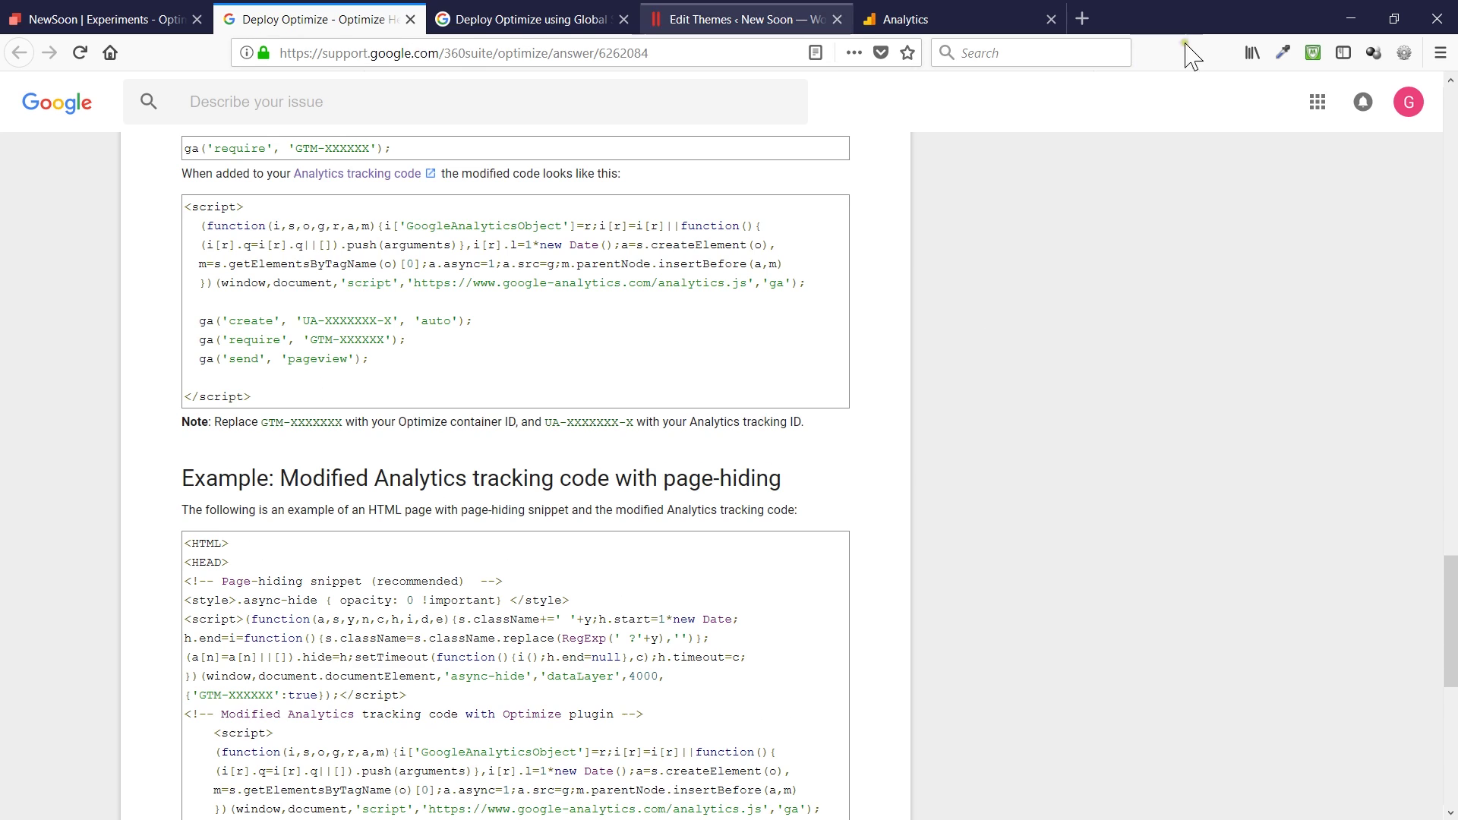
{"action": "left_click", "coordinate": [728, 19]}
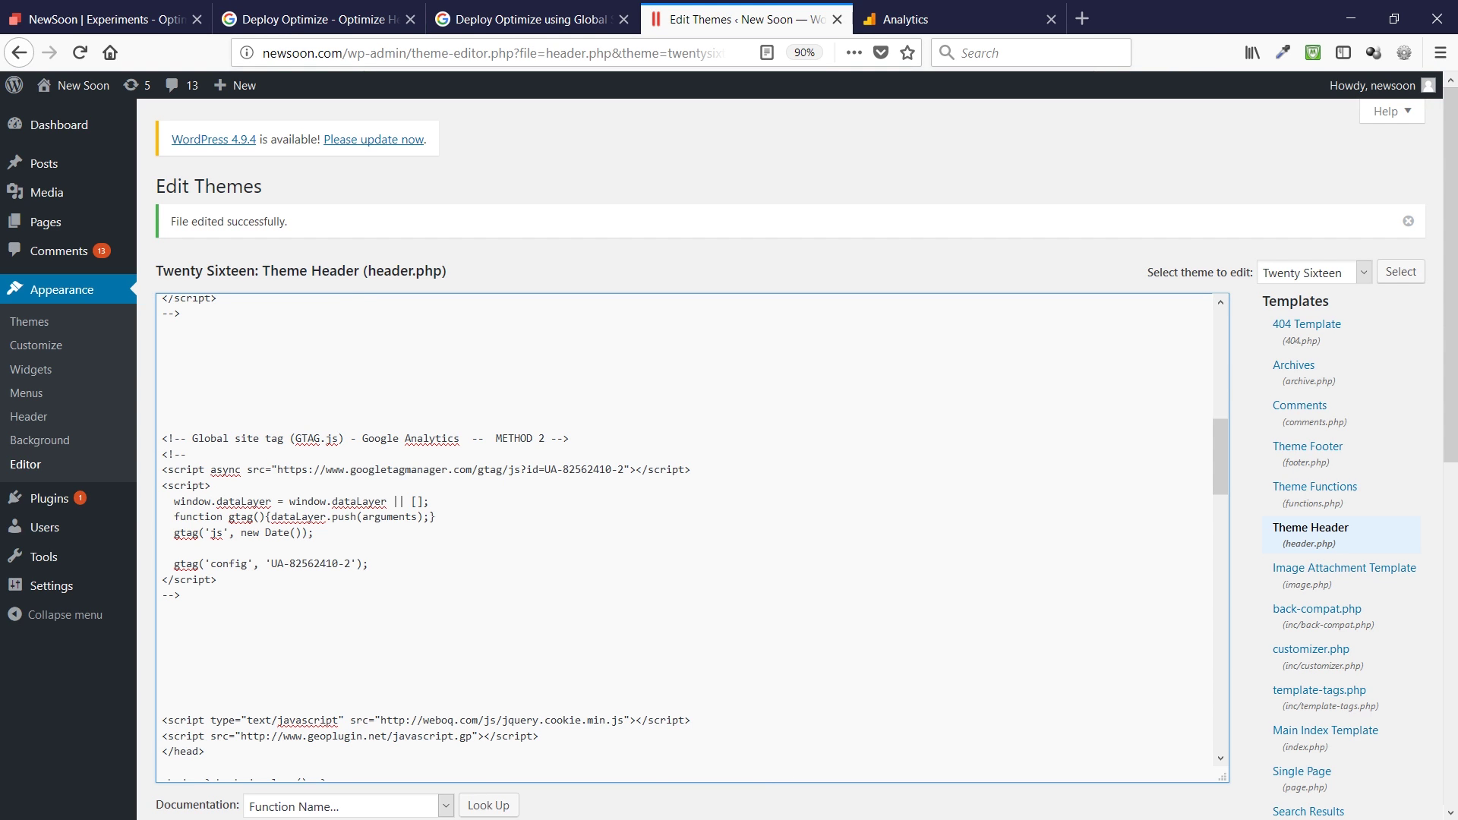
Append the optimize_id option to the gtag config line, replacing OPT_CONTAINER_ID with GTM-MTZ48PG
{"action": "double_click", "coordinate": [362, 564]}
{"action": "key", "text": "ctrl+v"}
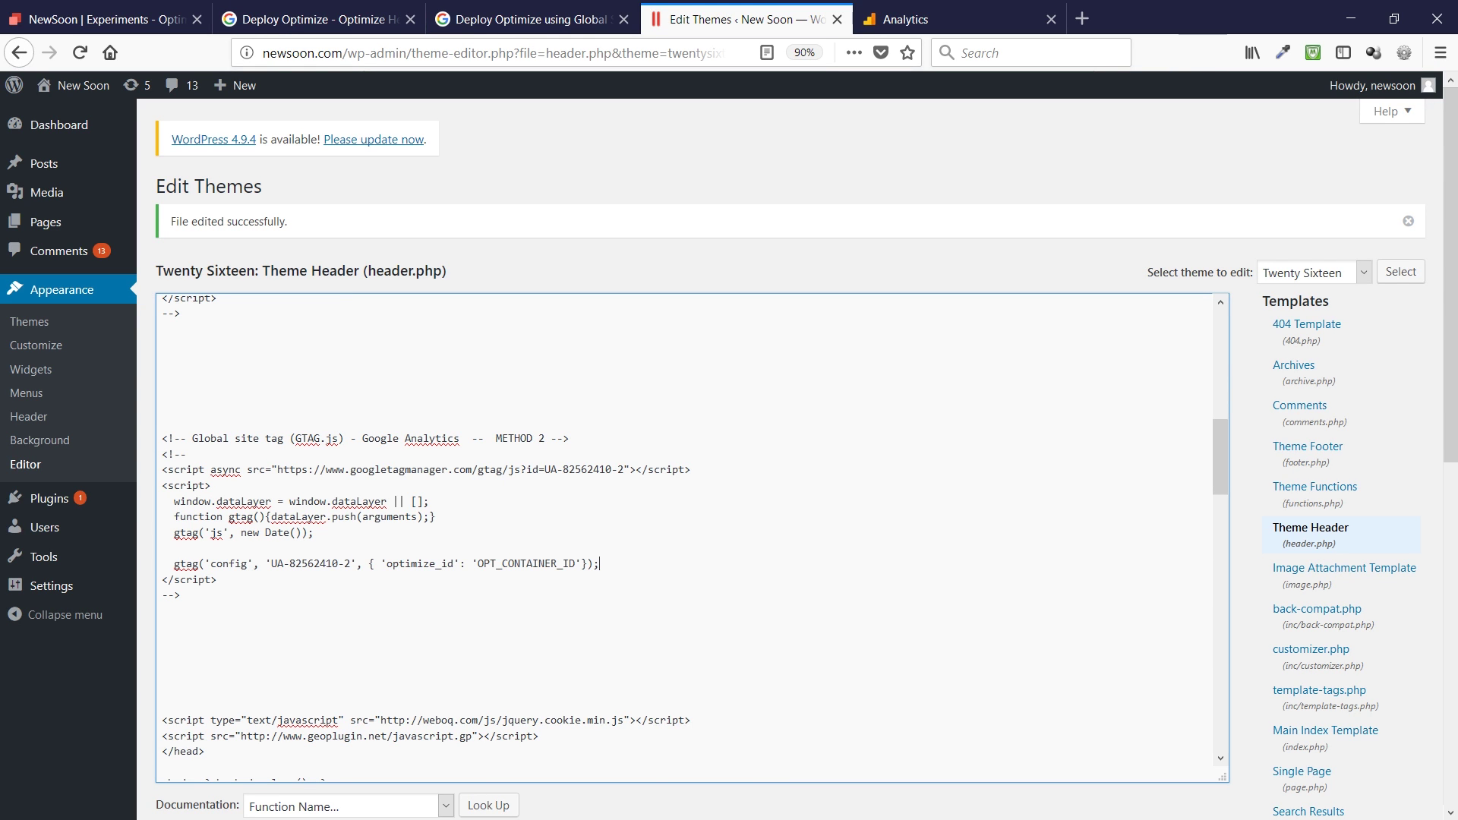
{"action": "left_click_drag", "start_coordinate": [478, 563], "coordinate": [574, 563]}
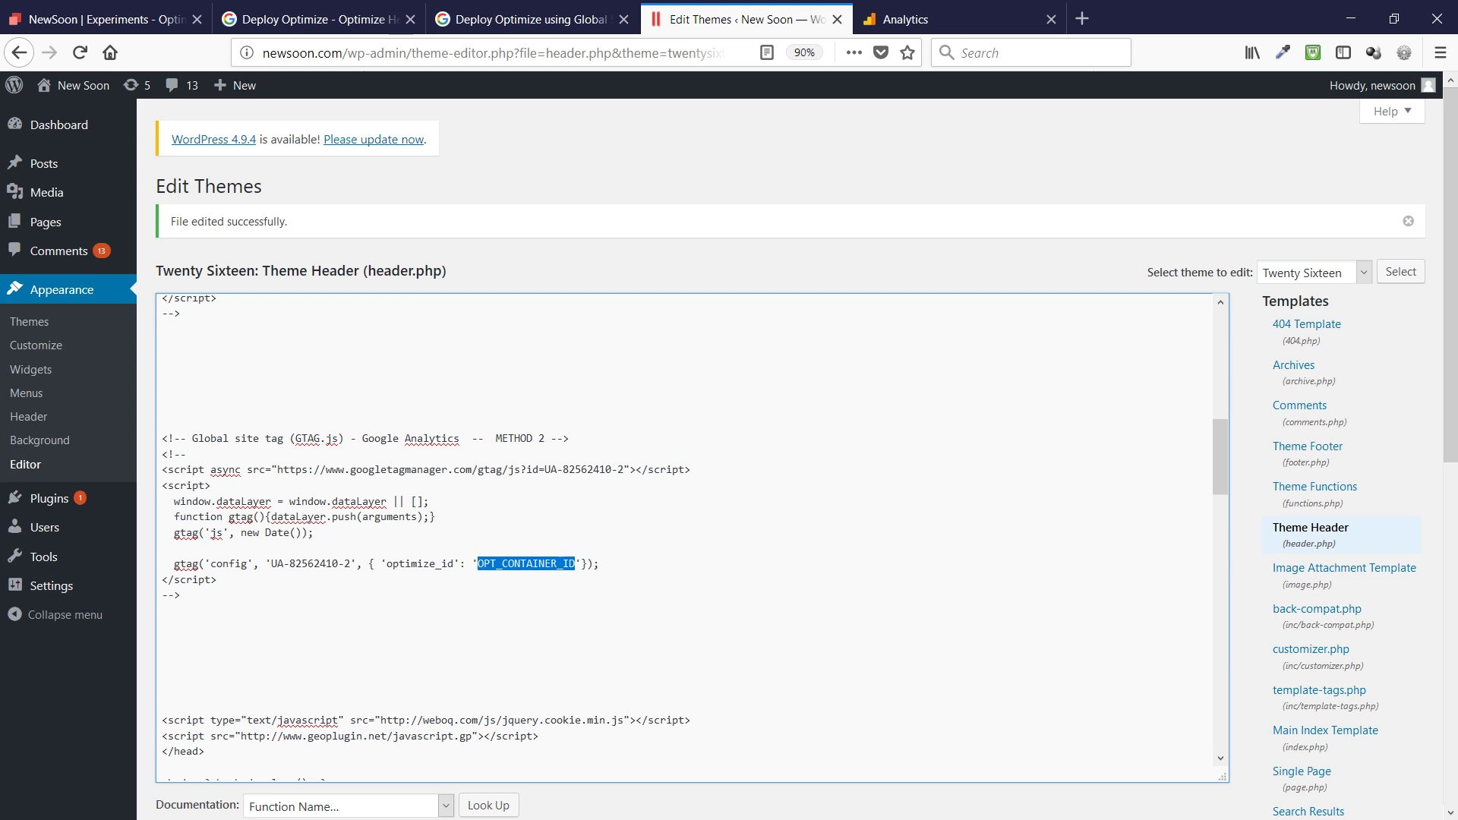
{"action": "scroll", "coordinate": [690, 537], "scroll_direction": "up", "scroll_amount": 2}
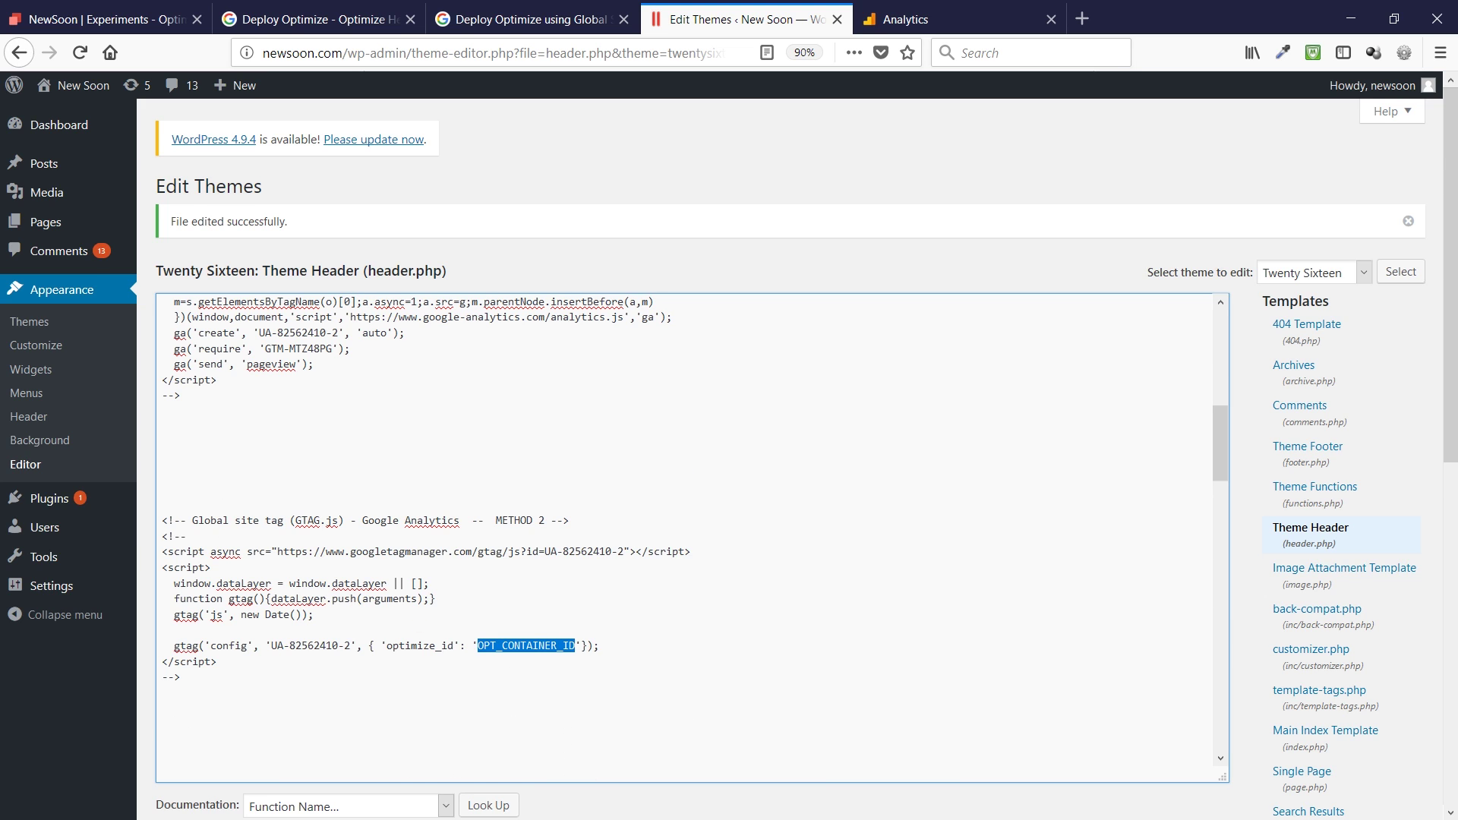
{"action": "scroll", "coordinate": [266, 440], "scroll_direction": "up", "scroll_amount": 2}
{"action": "left_click_drag", "start_coordinate": [265, 431], "coordinate": [332, 431]}
{"action": "key", "text": "ctrl+c"}
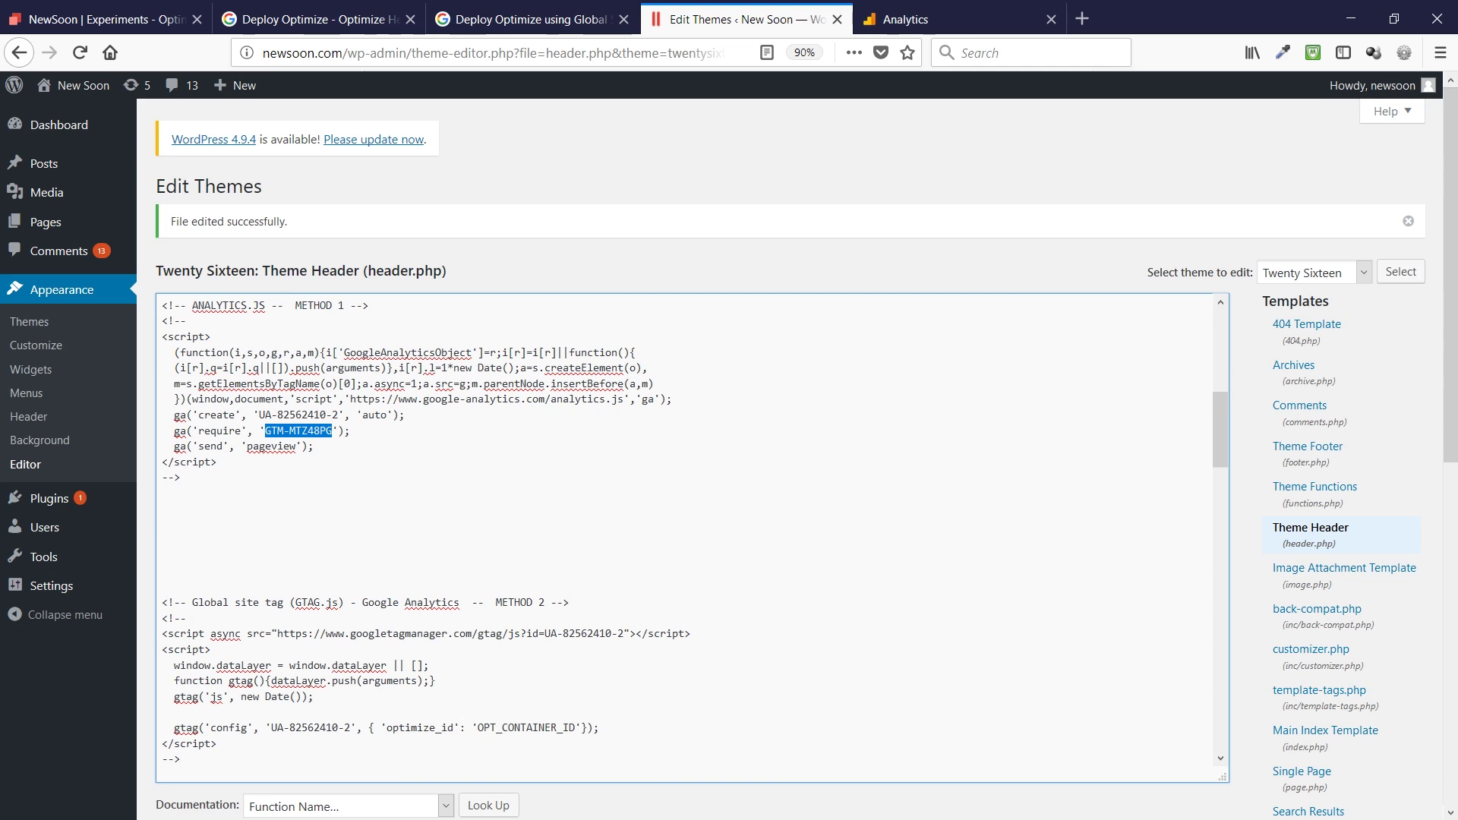
{"action": "scroll", "coordinate": [477, 645], "scroll_direction": "down", "scroll_amount": 2}
{"action": "left_click", "coordinate": [477, 645]}
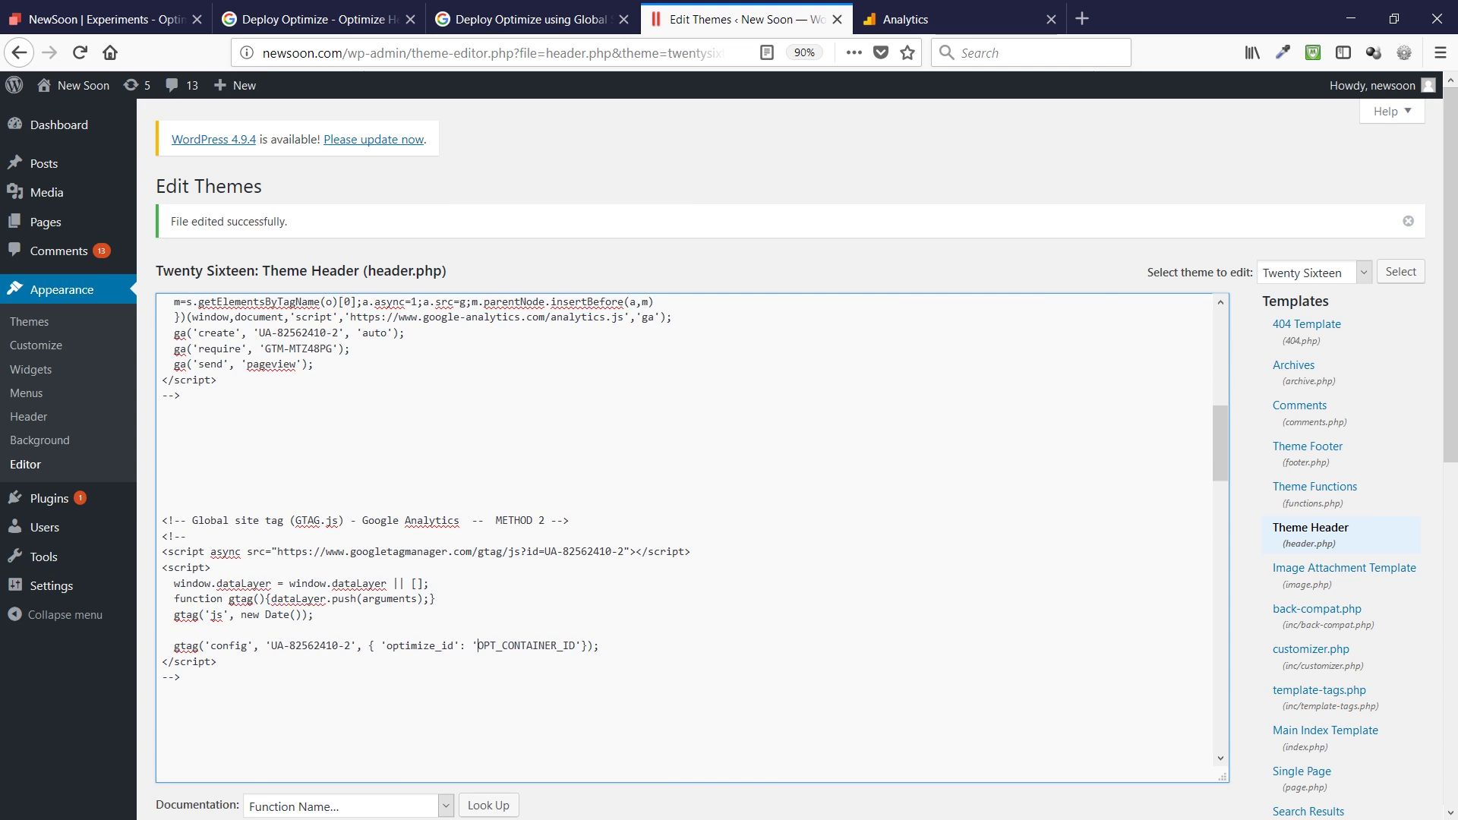
{"action": "left_click_drag", "start_coordinate": [477, 645], "coordinate": [575, 645]}
{"action": "key", "text": "ctrl+v"}
Uncomment the gtag block, save header.php, and select the async-hide anti-flicker snippet
{"action": "key", "text": "shift+Home"}
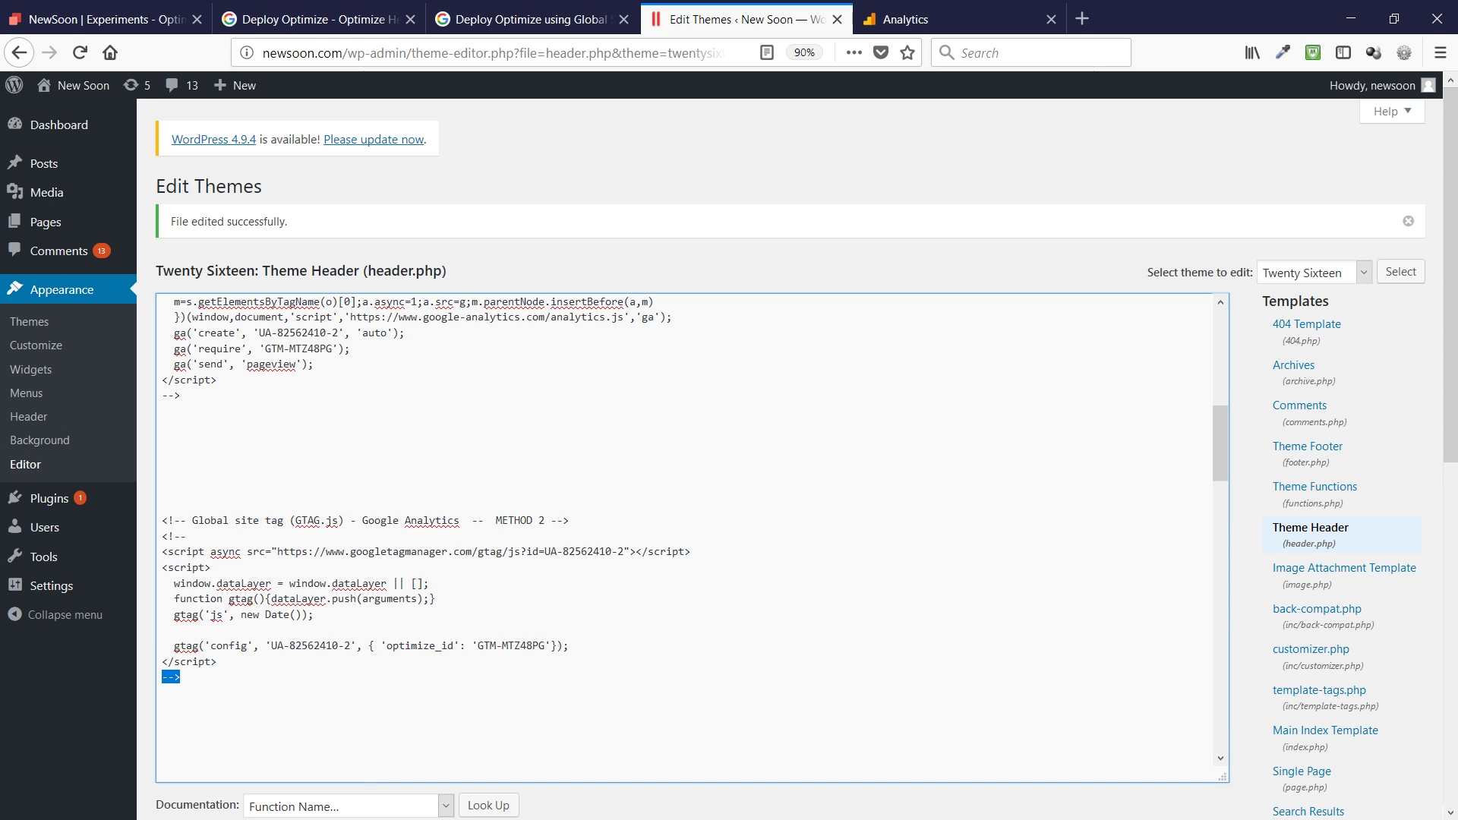
{"action": "key", "text": "BackSpace"}
{"action": "key", "text": "Up"}
{"action": "key", "text": "Up"}
{"action": "key", "text": "Up"}
{"action": "key", "text": "Up"}
{"action": "key", "text": "Up"}
{"action": "key", "text": "Up"}
{"action": "key", "text": "Up"}
{"action": "key", "text": "Up"}
{"action": "key", "text": "Up"}
{"action": "key", "text": "shift+End"}
{"action": "key", "text": "BackSpace"}
{"action": "scroll", "coordinate": [691, 531], "scroll_direction": "down", "scroll_amount": 5}
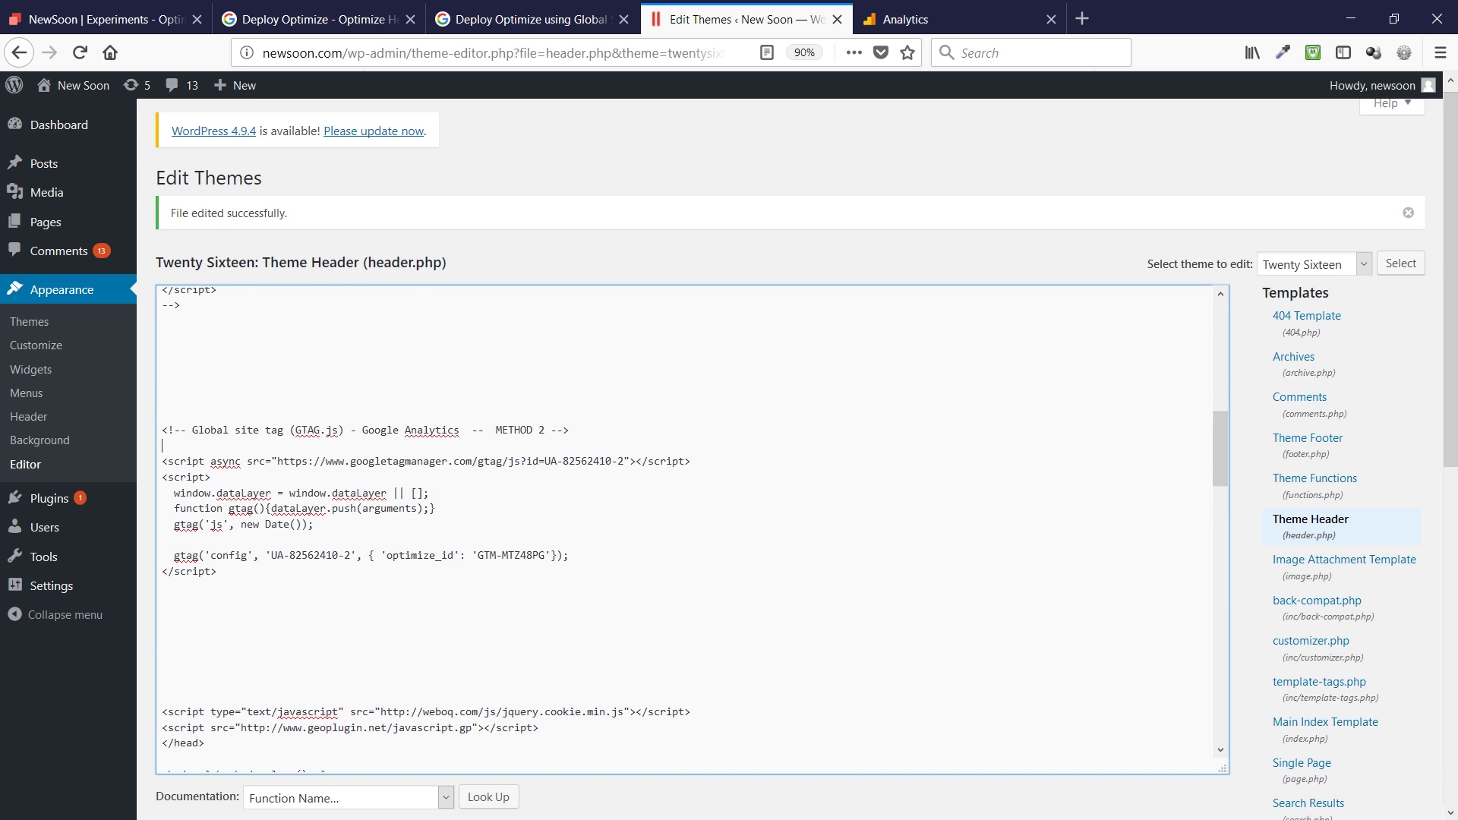
{"action": "left_click", "coordinate": [193, 761]}
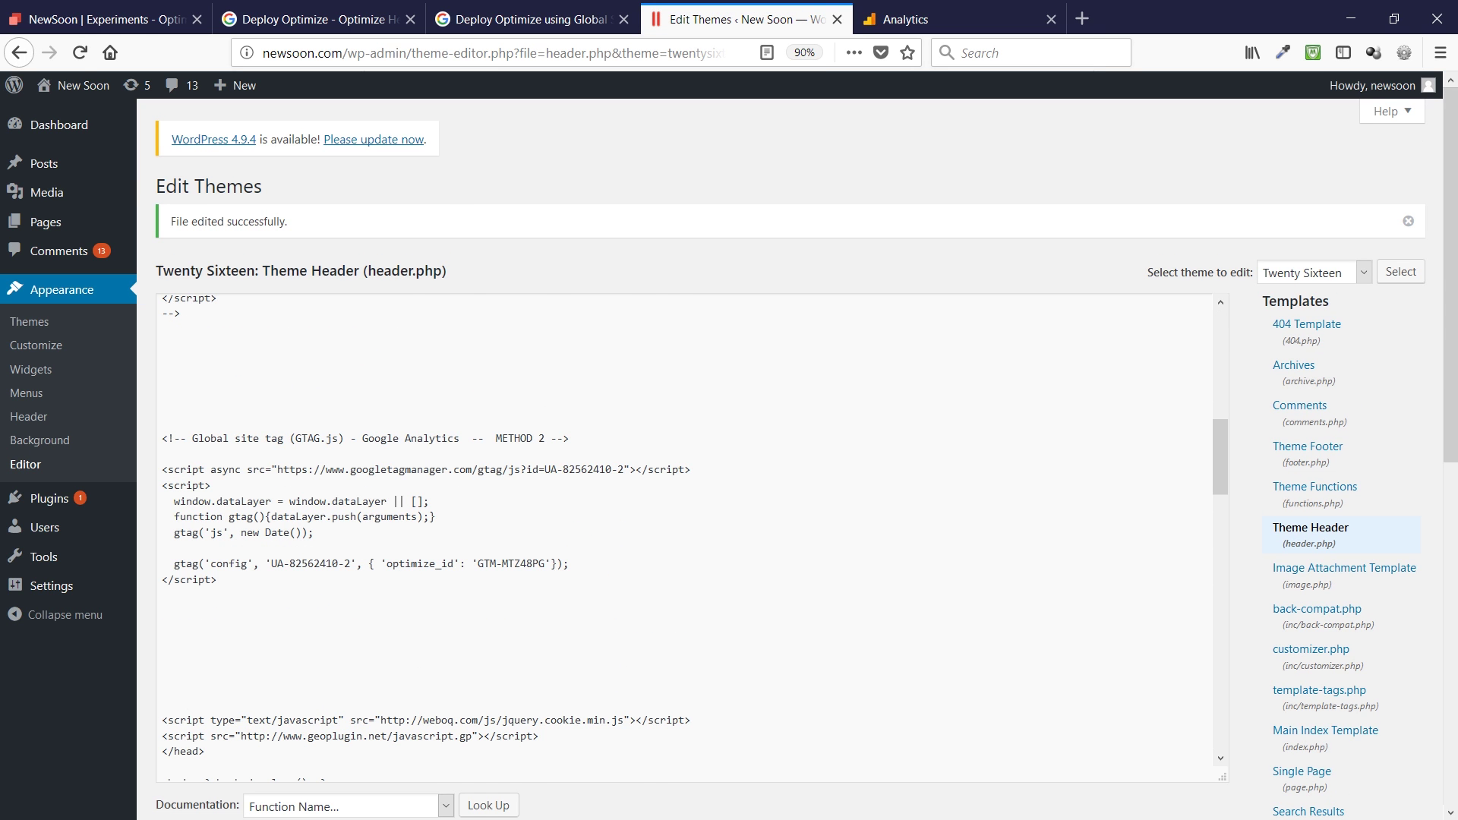
{"action": "scroll", "coordinate": [435, 727], "scroll_direction": "up", "scroll_amount": 9}
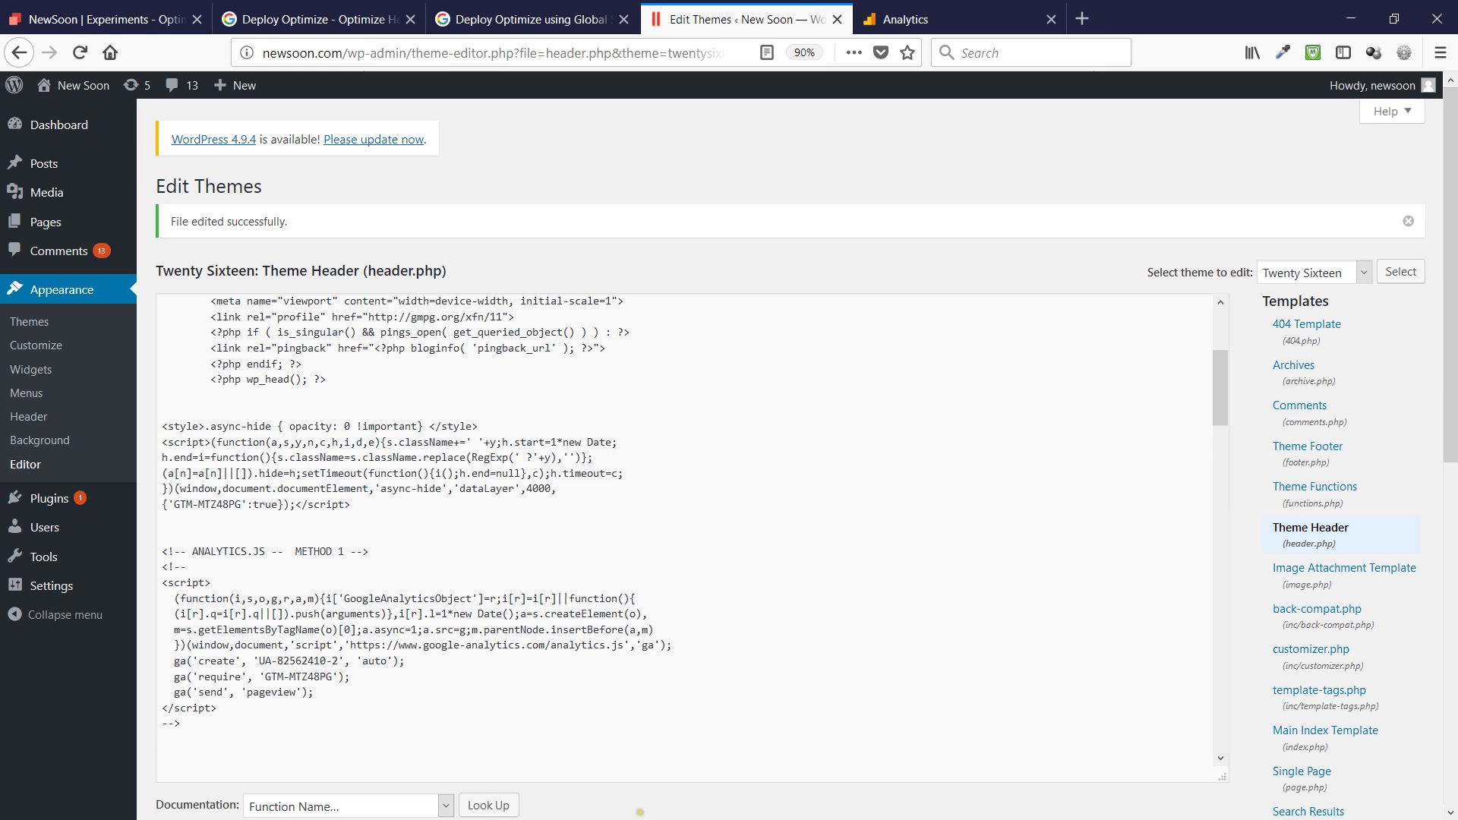
{"action": "left_click_drag", "start_coordinate": [162, 426], "coordinate": [350, 504]}
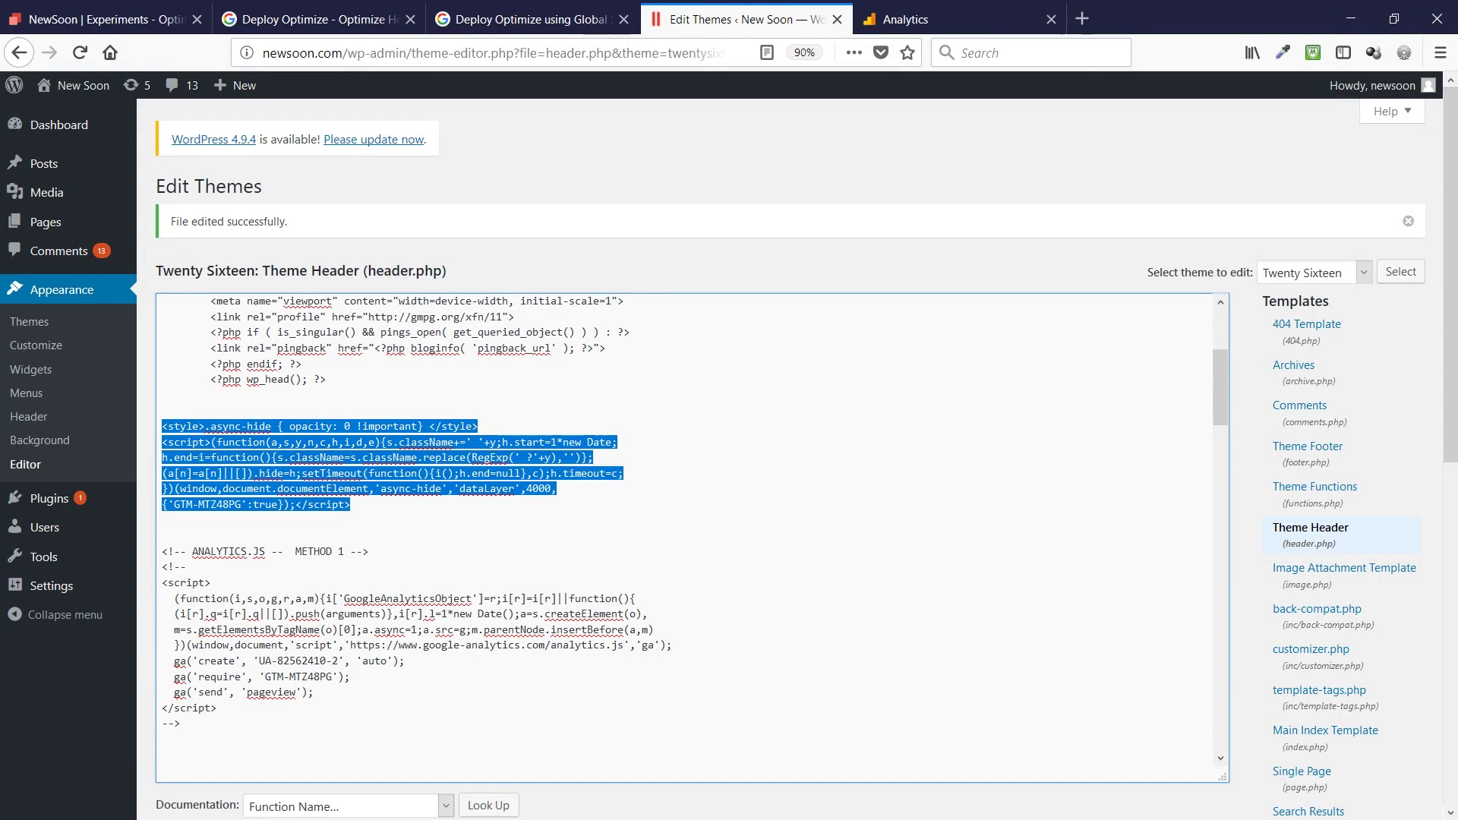
Comment out the gtag METHOD 2 block with --> after its script and <!-- above
{"action": "scroll", "coordinate": [683, 531], "scroll_direction": "down", "scroll_amount": 3}
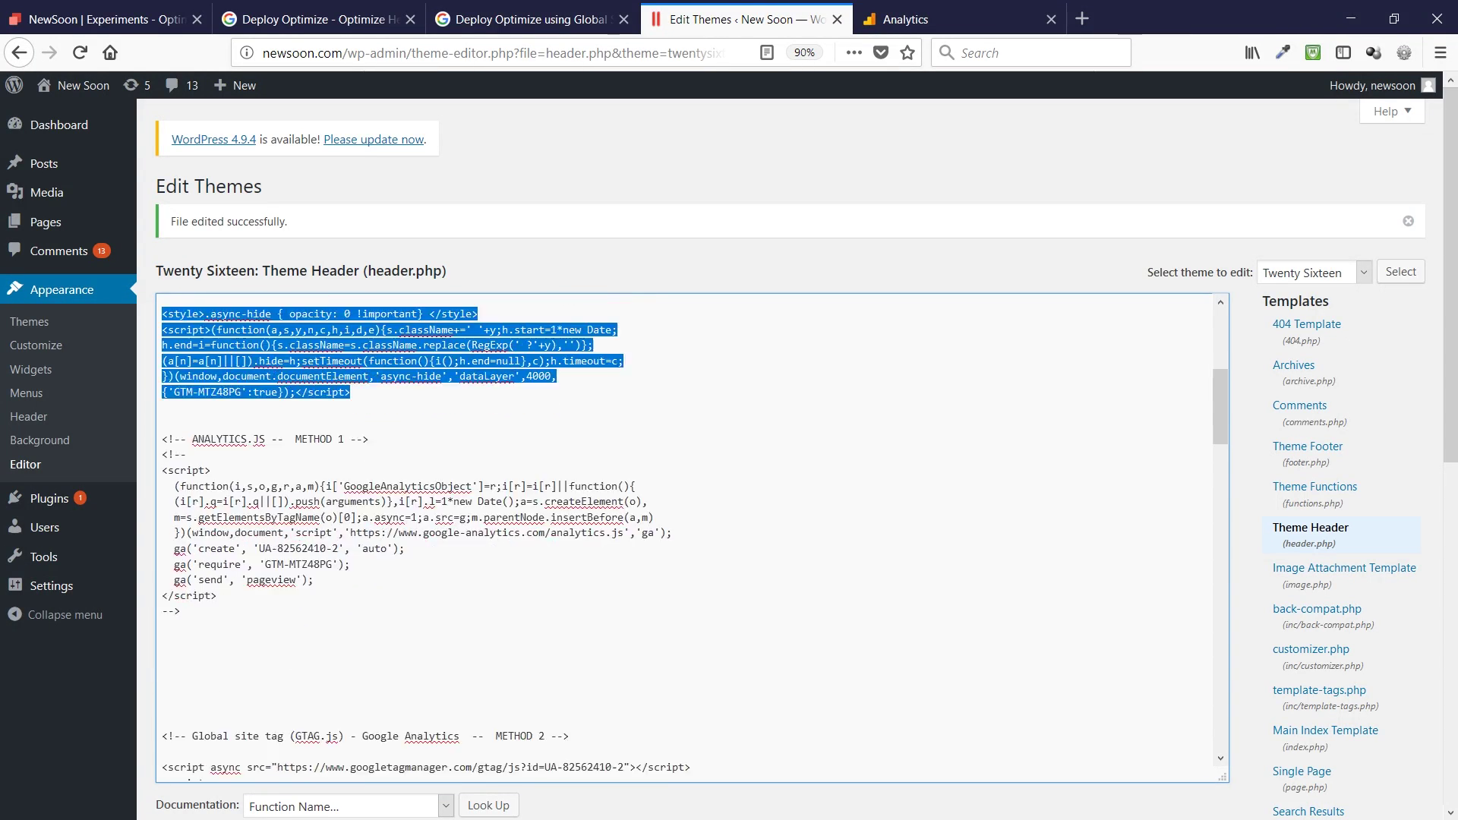
{"action": "scroll", "coordinate": [683, 531], "scroll_direction": "down", "scroll_amount": 10}
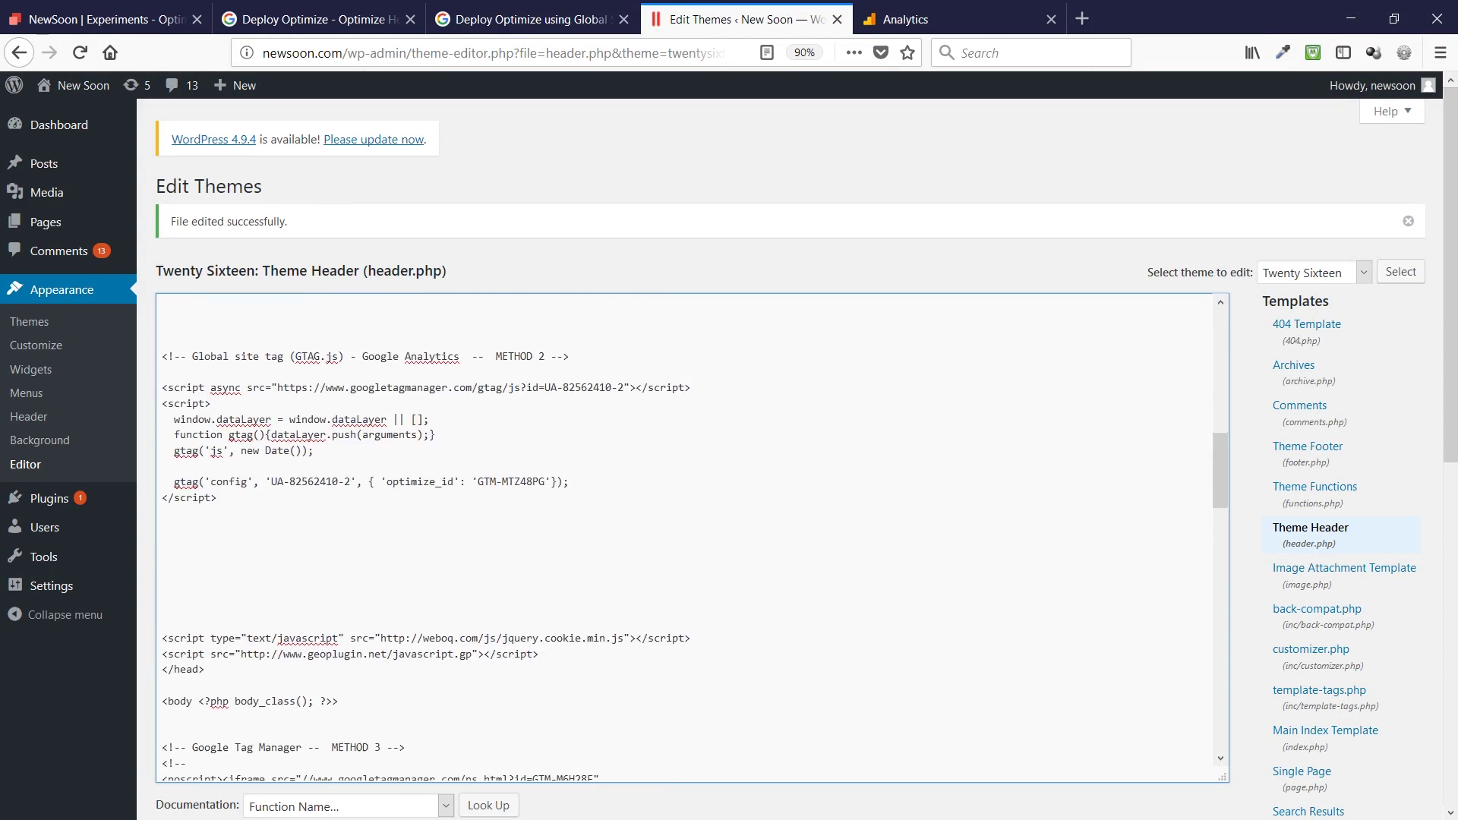
{"action": "left_click", "coordinate": [162, 527]}
{"action": "type", "text": "-->"}
{"action": "key", "text": "Up"}
{"action": "key", "text": "Up"}
{"action": "key", "text": "Up"}
{"action": "key", "text": "Up"}
{"action": "key", "text": "Up"}
{"action": "key", "text": "Up"}
{"action": "key", "text": "Up"}
{"action": "key", "text": "Up"}
{"action": "key", "text": "Up"}
{"action": "type", "text": "<!"}
Delete the comment markers around the Google Tag Manager METHOD 3 code and select its seven lines
{"action": "scroll", "coordinate": [497, 777], "scroll_direction": "down", "scroll_amount": 5}
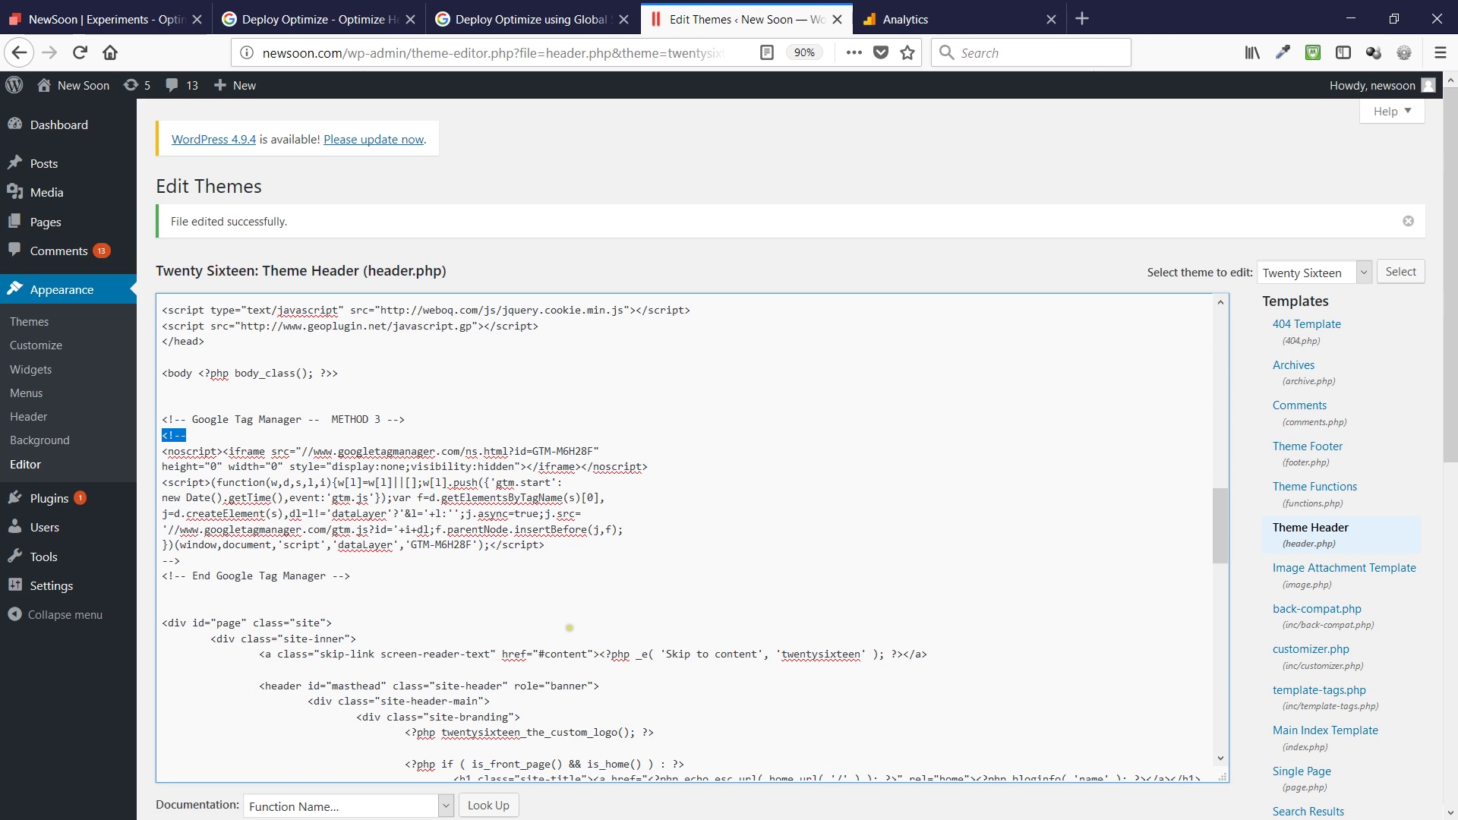
{"action": "key", "text": "BackSpace"}
{"action": "left_click_drag", "start_coordinate": [162, 560], "coordinate": [183, 561]}
{"action": "key", "text": "BackSpace"}
{"action": "left_click_drag", "start_coordinate": [162, 451], "coordinate": [545, 544]}
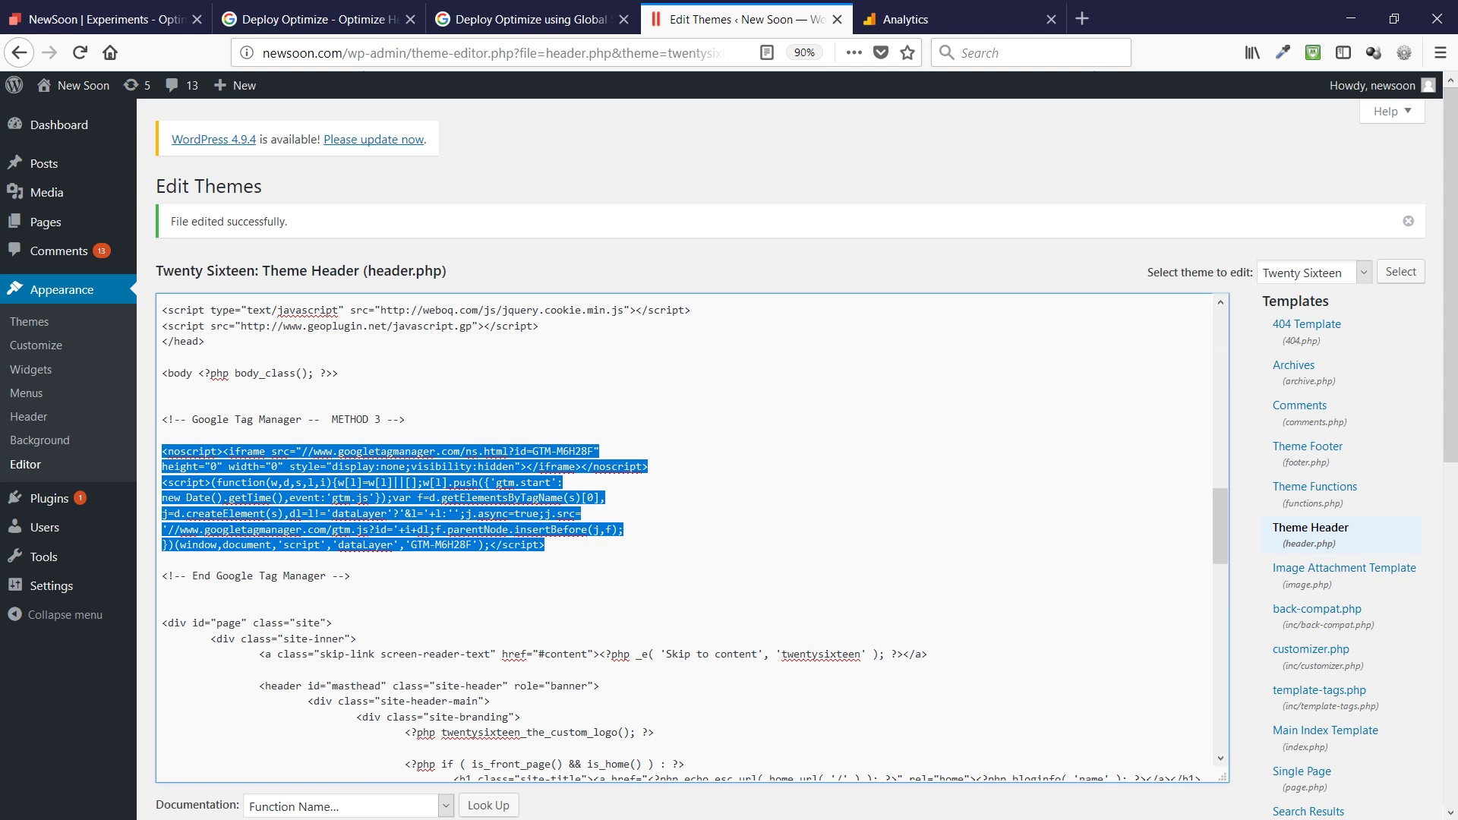
{"action": "scroll", "coordinate": [691, 539], "scroll_direction": "up", "scroll_amount": 10}
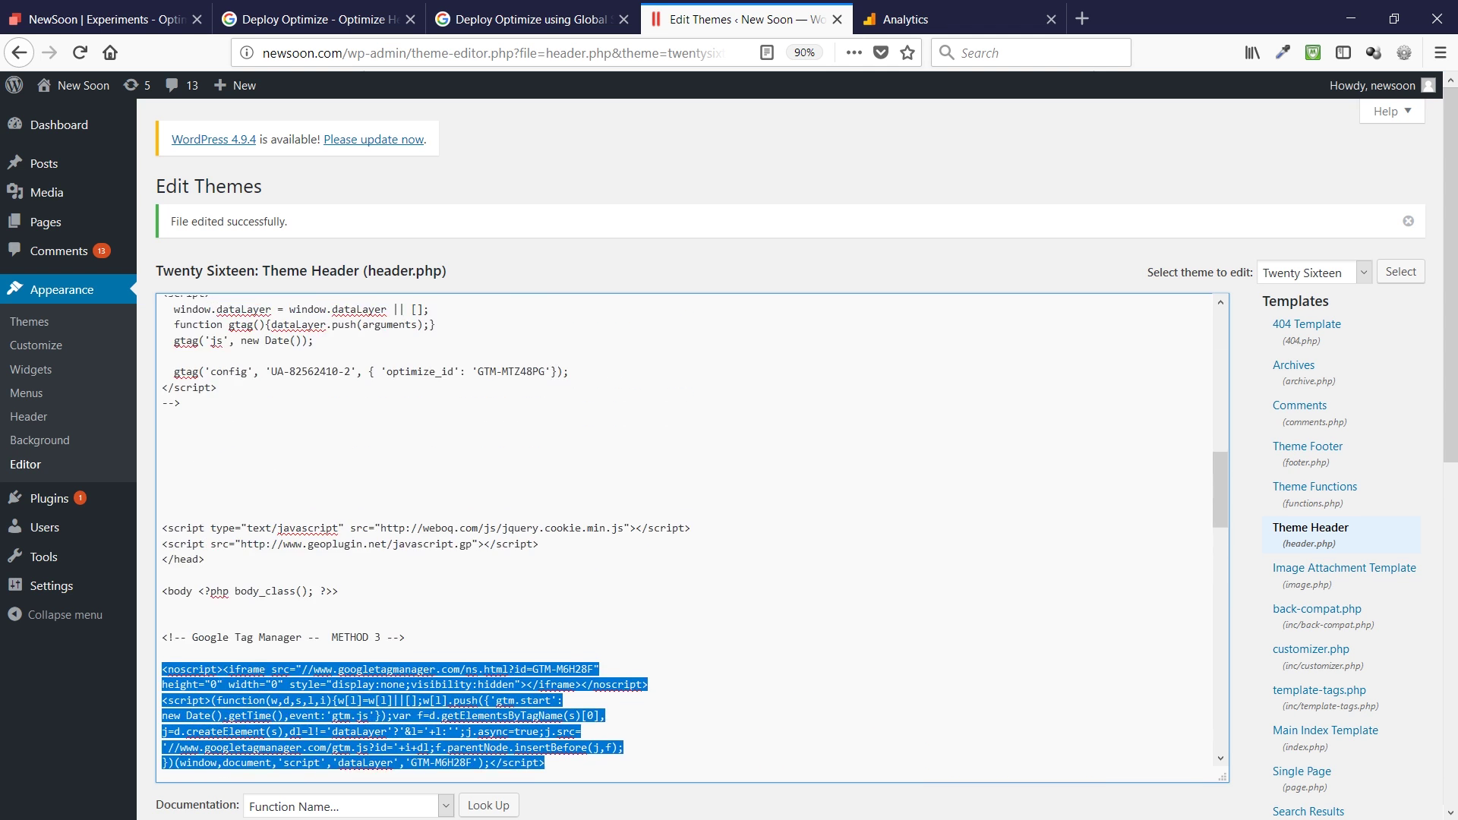
Remove the comment markers around the analytics.js METHOD 1 script
{"action": "scroll", "coordinate": [691, 538], "scroll_direction": "up", "scroll_amount": 2}
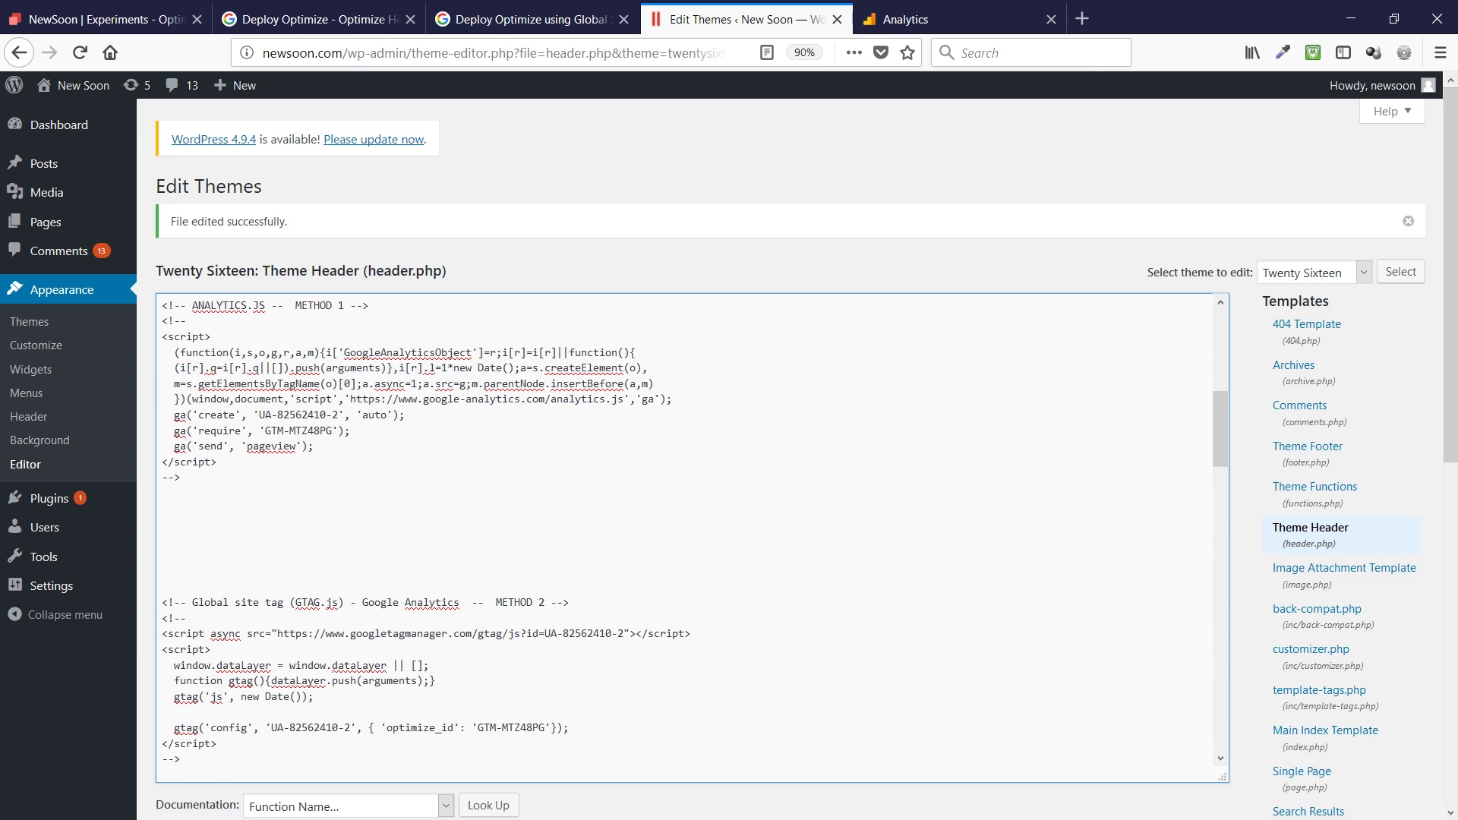
{"action": "scroll", "coordinate": [234, 651], "scroll_direction": "up", "scroll_amount": 2}
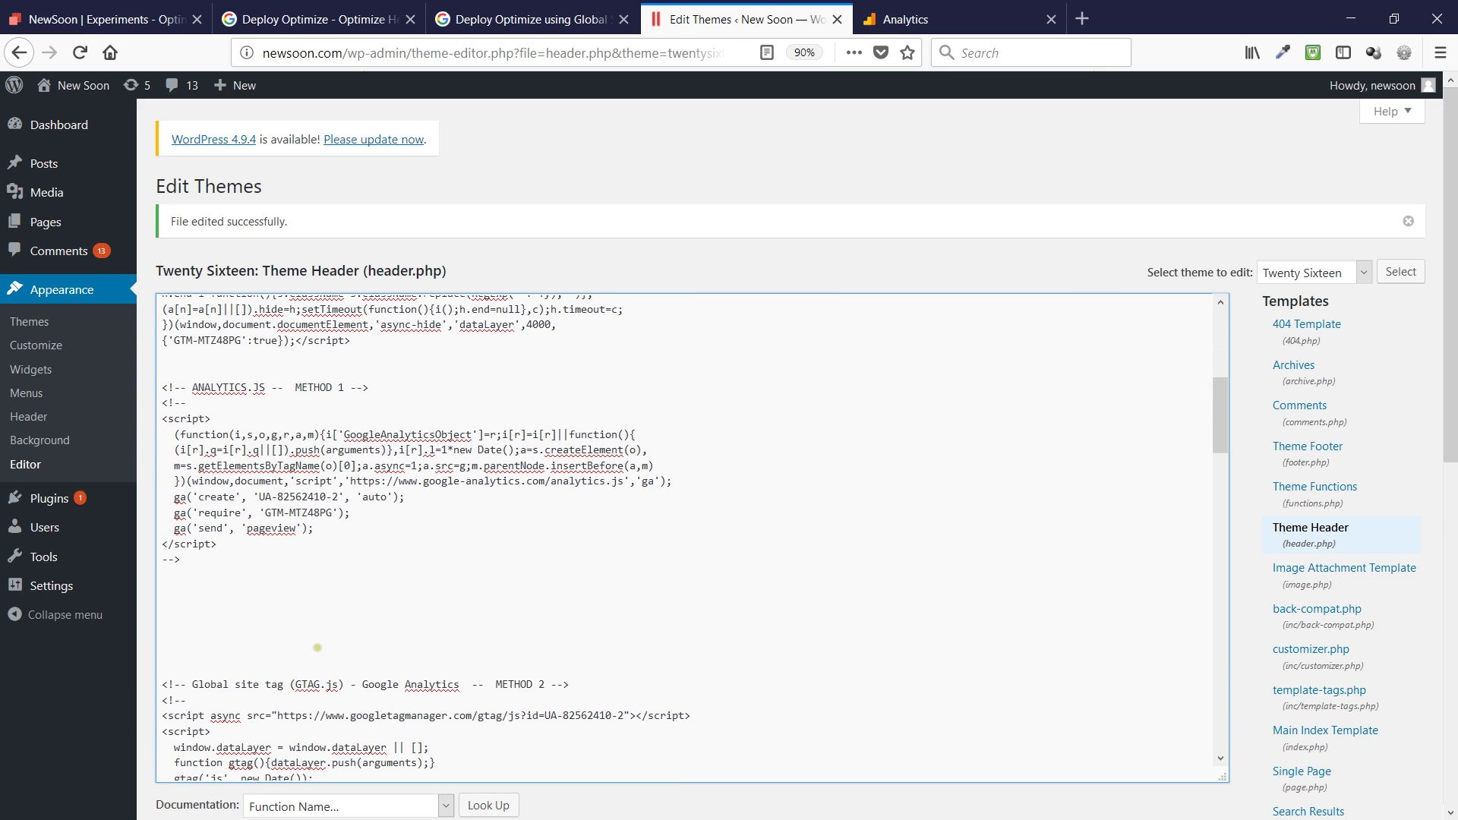
{"action": "key", "text": "shift+Left"}
{"action": "key", "text": "shift+Left"}
{"action": "key", "text": "shift+Left"}
{"action": "key", "text": "shift+Left"}
{"action": "key", "text": "Delete"}
{"action": "double_click", "coordinate": [171, 559]}
{"action": "key", "text": "Delete"}
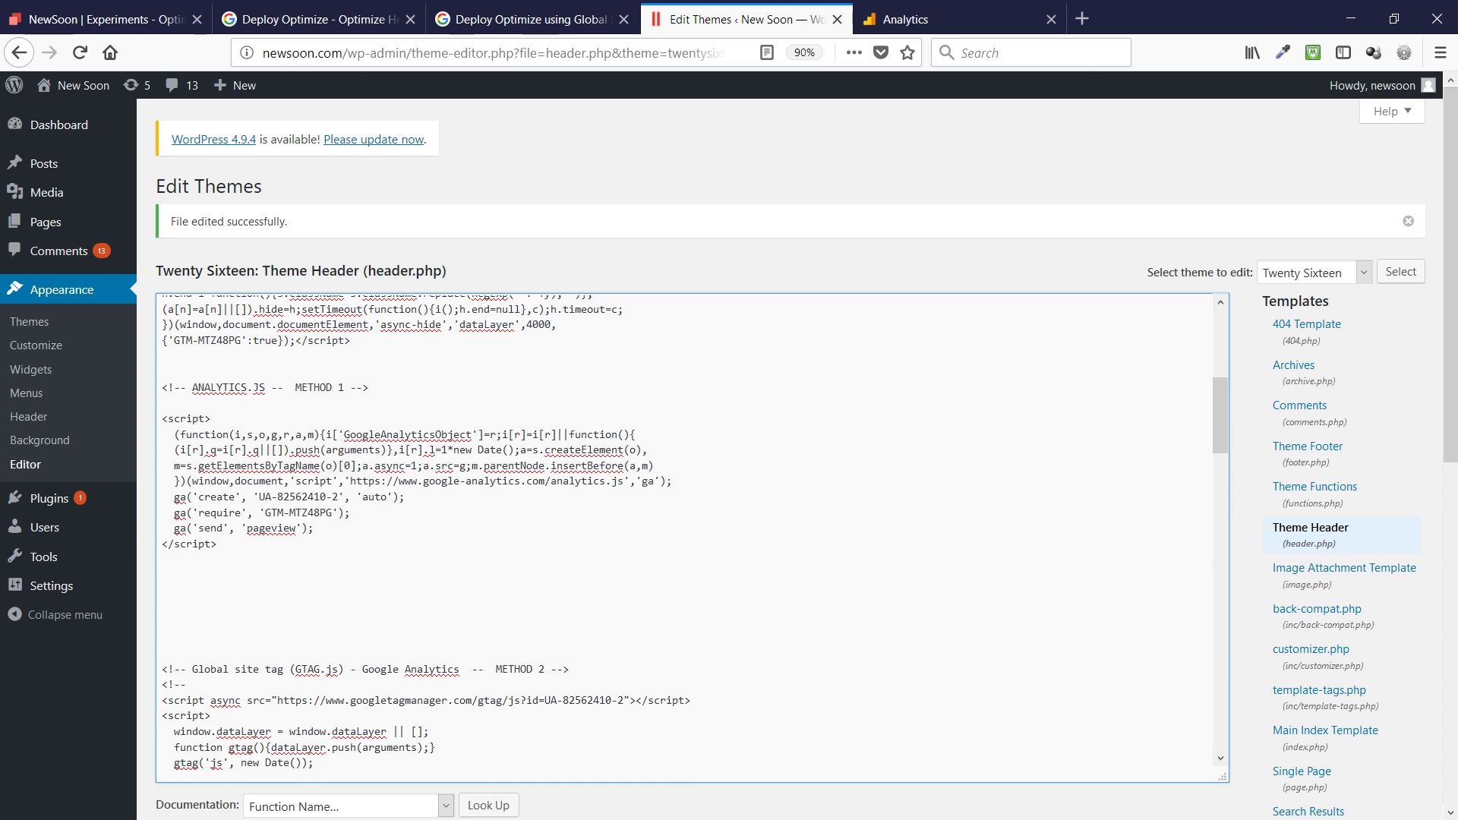
Delete the ga('send', 'pageview') line, then check the GTM-MTZ48PG require and UA-82562410-2 create lines
{"action": "left_click", "coordinate": [313, 528]}
{"action": "left_click_drag", "start_coordinate": [314, 528], "coordinate": [162, 528]}
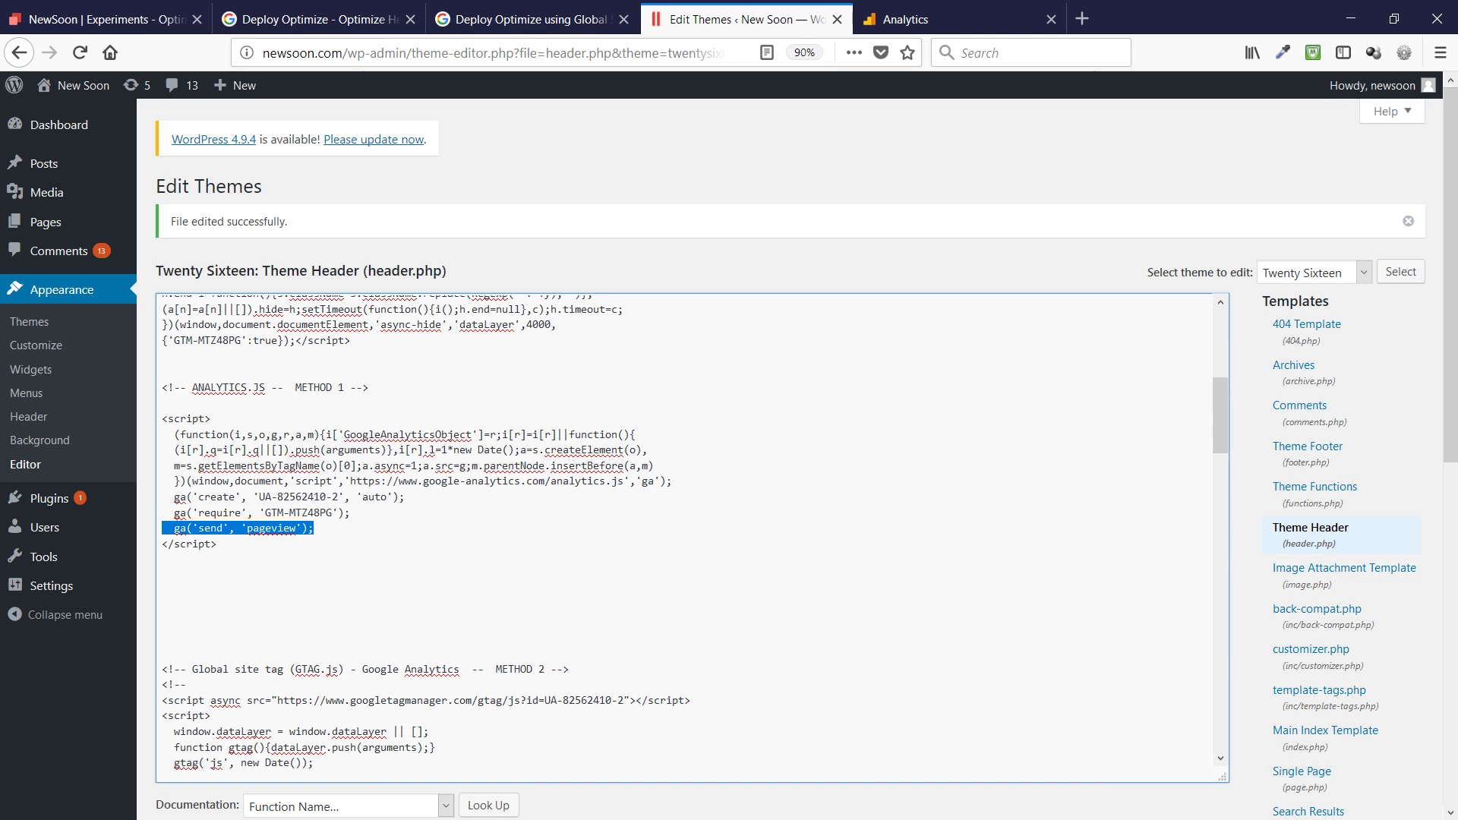
{"action": "key", "text": "BackSpace"}
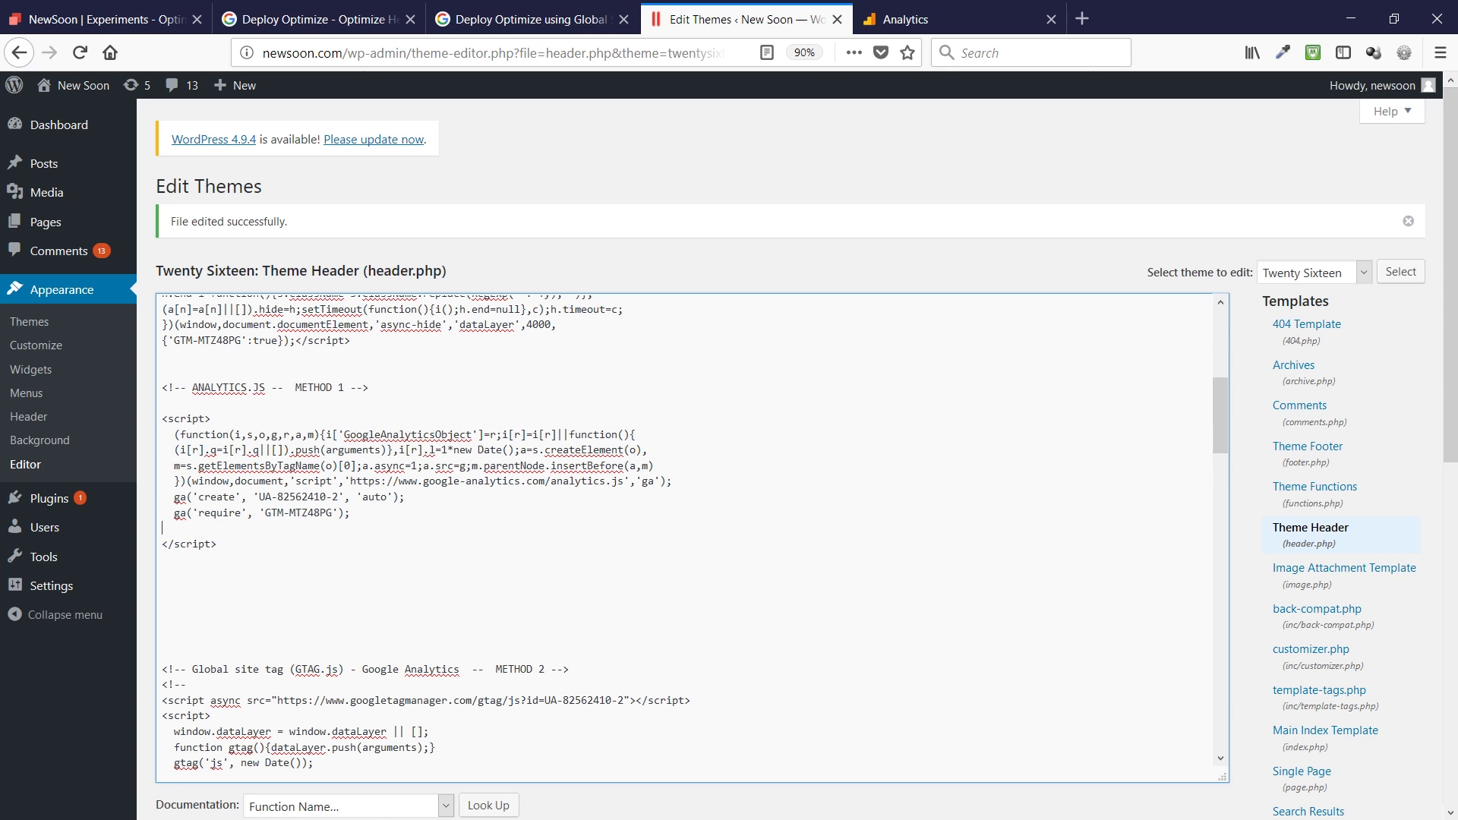
{"action": "key", "text": "shift+Right"}
{"action": "key", "text": "shift+Right"}
{"action": "key", "text": "shift+Right"}
{"action": "key", "text": "shift+Right"}
{"action": "key", "text": "shift+Right"}
{"action": "key", "text": "shift+Right"}
{"action": "key", "text": "shift+Right"}
{"action": "key", "text": "shift+Right"}
{"action": "key", "text": "shift+Right"}
{"action": "key", "text": "shift+Right"}
{"action": "key", "text": "shift+Right"}
{"action": "key", "text": "shift+Right"}
{"action": "key", "text": "shift+Right"}
{"action": "key", "text": "shift+Right"}
{"action": "key", "text": "shift+Right"}
{"action": "key", "text": "shift+Right"}
{"action": "key", "text": "shift+Right"}
{"action": "key", "text": "shift+Right"}
{"action": "key", "text": "shift+Right"}
{"action": "key", "text": "shift+Right"}
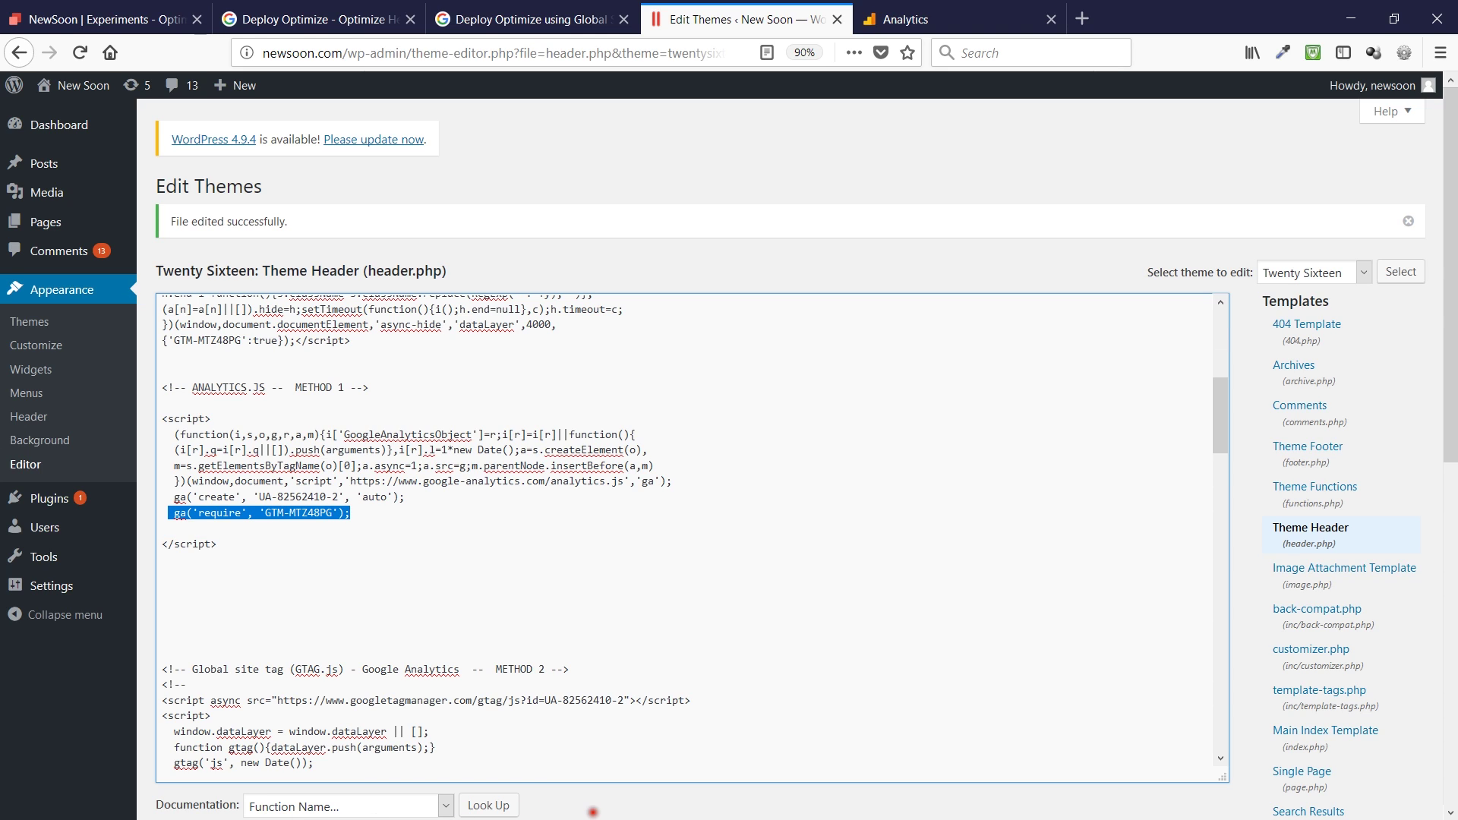
{"action": "key", "text": "Right"}
{"action": "key", "text": "Left"}
{"action": "key", "text": "Left"}
{"action": "key", "text": "Left"}
{"action": "key", "text": "Left"}
{"action": "key", "text": "Left"}
{"action": "key", "text": "Left"}
{"action": "key", "text": "Left"}
{"action": "key", "text": "Left"}
{"action": "key", "text": "Left"}
{"action": "key", "text": "Left"}
{"action": "key", "text": "Left"}
{"action": "key", "text": "Left"}
{"action": "key", "text": "Left"}
{"action": "key", "text": "Left"}
{"action": "key", "text": "shift+Right"}
{"action": "key", "text": "shift+Right"}
{"action": "key", "text": "shift+Right"}
{"action": "key", "text": "shift+Right"}
{"action": "key", "text": "shift+Right"}
{"action": "key", "text": "shift+Right"}
{"action": "key", "text": "shift+Right"}
{"action": "key", "text": "shift+Right"}
{"action": "key", "text": "shift+Right"}
{"action": "key", "text": "shift+Right"}
{"action": "key", "text": "shift+Right"}
{"action": "key", "text": "shift+Right"}
{"action": "key", "text": "shift+Right"}
{"action": "key", "text": "shift+Right"}
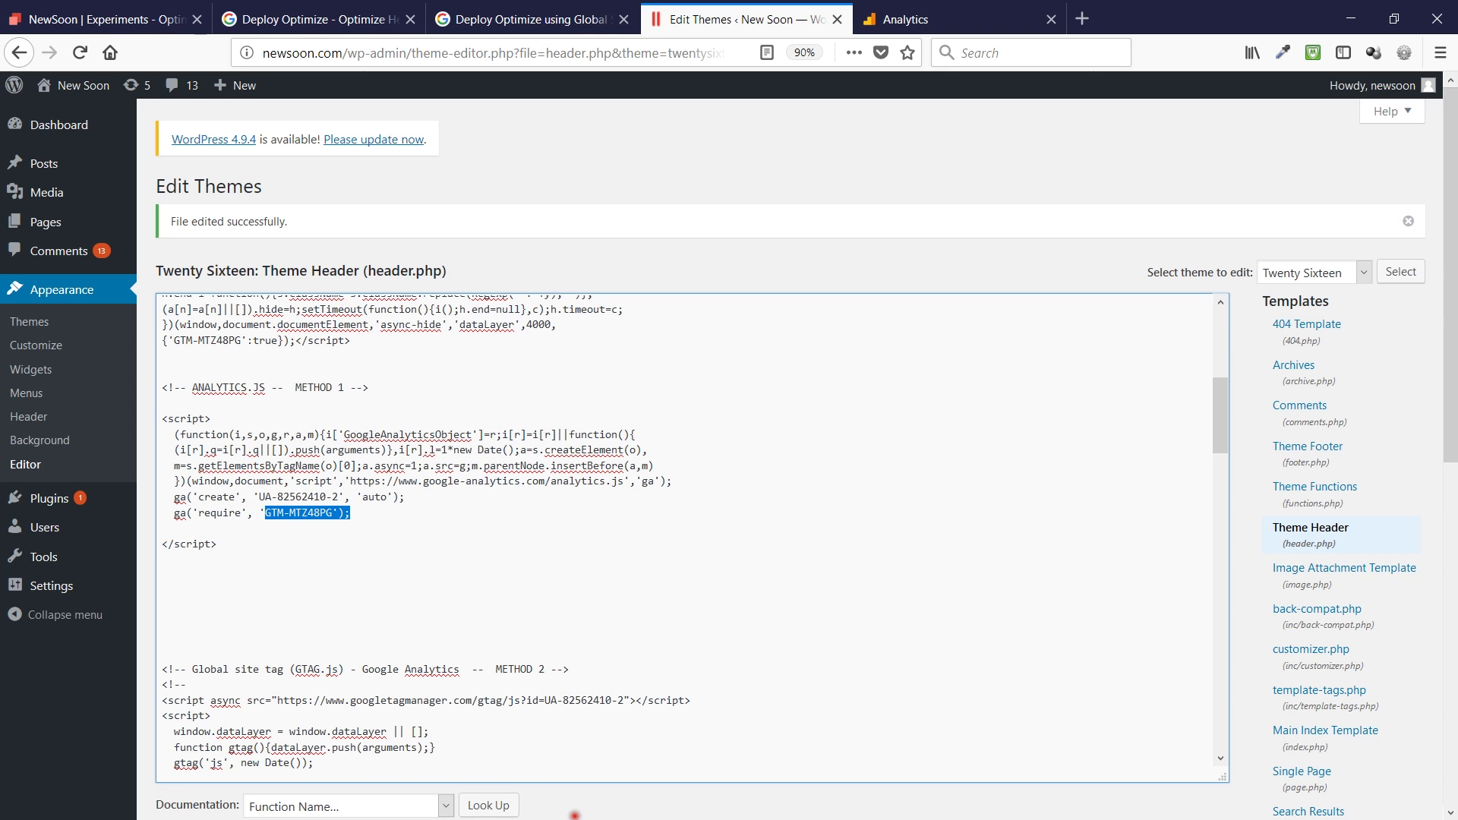
{"action": "key", "text": "Left"}
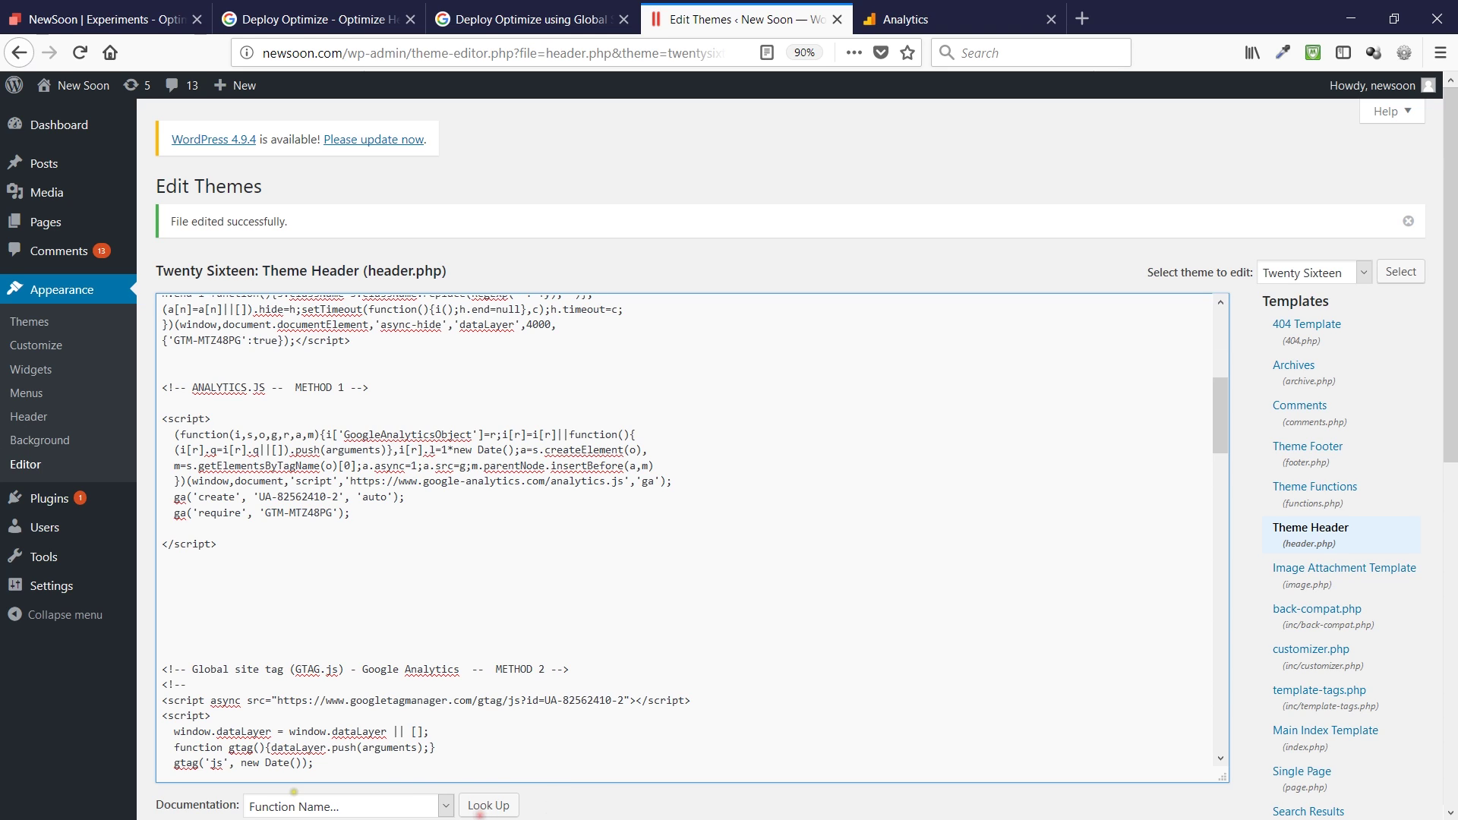
{"action": "key", "text": "Up"}
{"action": "key", "text": "Left"}
{"action": "key", "text": "Left"}
{"action": "key", "text": "Left"}
{"action": "key", "text": "Left"}
{"action": "key", "text": "Left"}
{"action": "key", "text": "Left"}
{"action": "key", "text": "Left"}
{"action": "key", "text": "Left"}
{"action": "key", "text": "Left"}
{"action": "key", "text": "Left"}
{"action": "key", "text": "Left"}
{"action": "key", "text": "Left"}
{"action": "key", "text": "Left"}
{"action": "key", "text": "Left"}
{"action": "key", "text": "Left"}
{"action": "key", "text": "Left"}
{"action": "key", "text": "shift+Right"}
{"action": "key", "text": "shift+Right"}
{"action": "key", "text": "shift+Right"}
{"action": "key", "text": "shift+Right"}
{"action": "key", "text": "shift+Right"}
{"action": "key", "text": "shift+Right"}
{"action": "key", "text": "shift+Right"}
{"action": "key", "text": "shift+Right"}
{"action": "key", "text": "shift+Right"}
{"action": "key", "text": "shift+Right"}
{"action": "key", "text": "shift+Right"}
{"action": "key", "text": "shift+Right"}
{"action": "key", "text": "shift+Right"}
{"action": "key", "text": "shift+Right"}
{"action": "key", "text": "shift+Right"}
{"action": "key", "text": "shift+Right"}
{"action": "key", "text": "shift+Right"}
{"action": "key", "text": "shift+Right"}
{"action": "key", "text": "shift+Right"}
{"action": "key", "text": "shift+Right"}
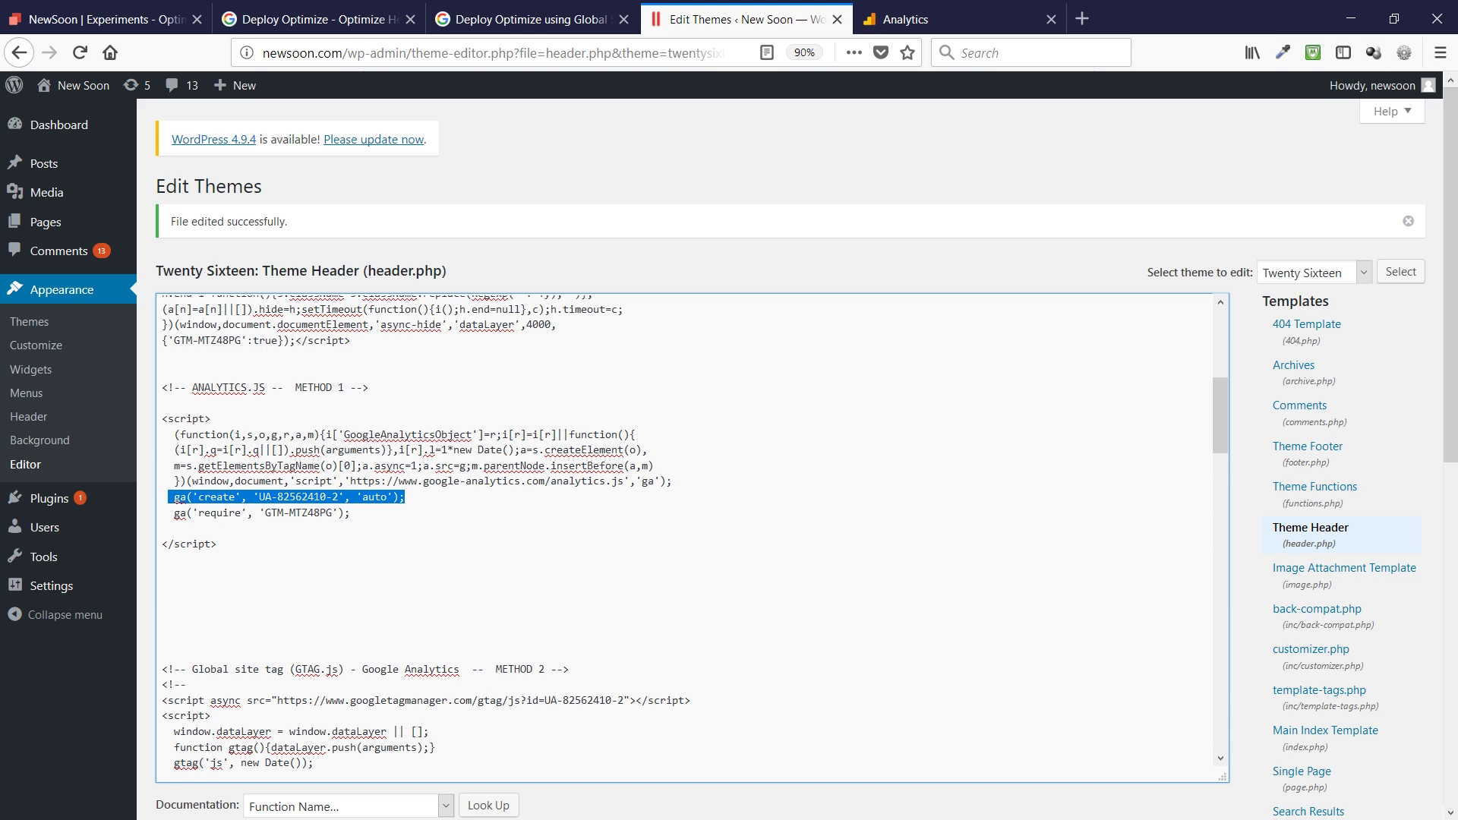
{"action": "scroll", "coordinate": [695, 538], "scroll_direction": "down", "scroll_amount": 2}
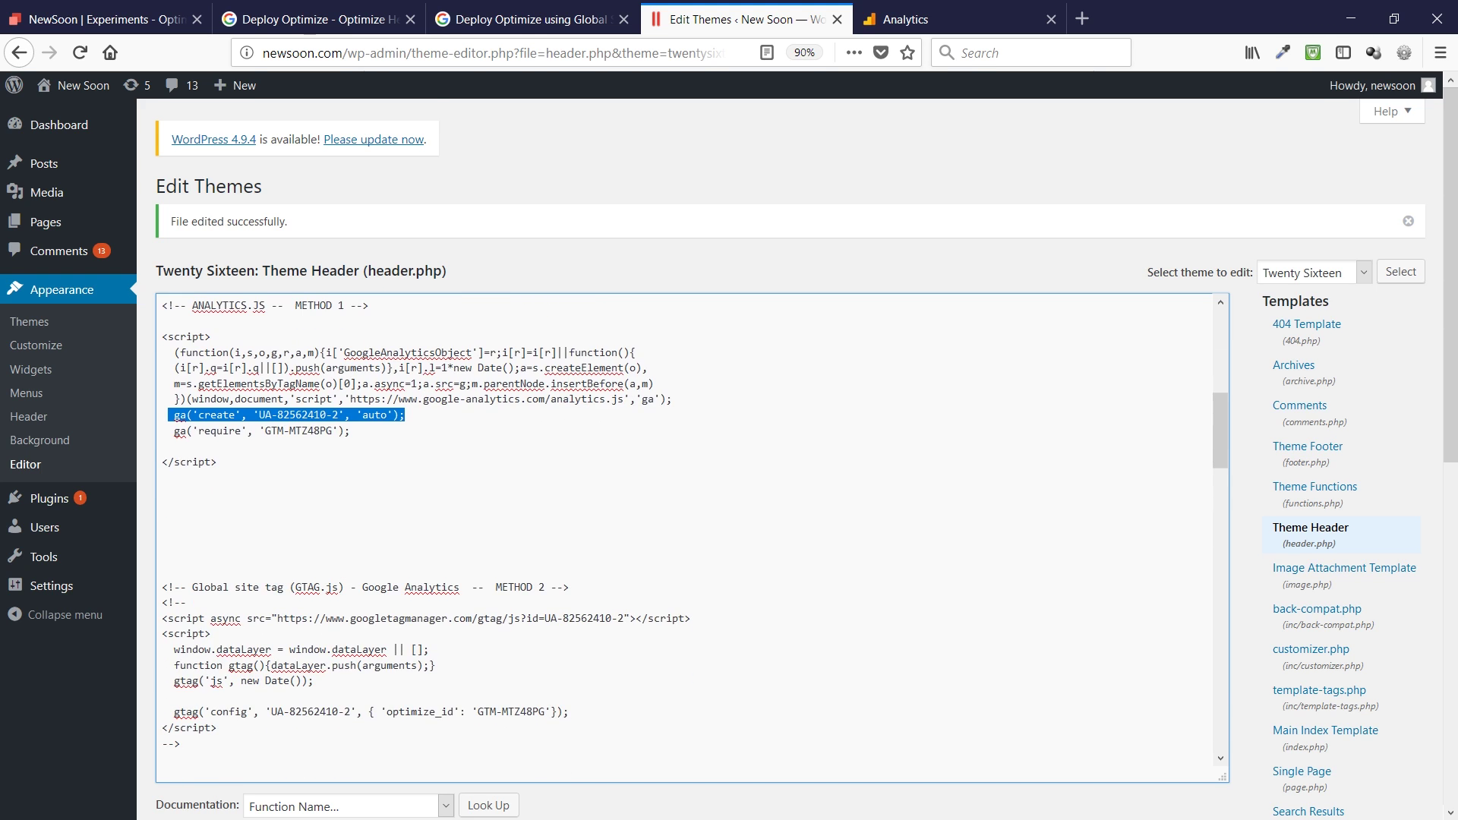
{"action": "scroll", "coordinate": [694, 455], "scroll_direction": "down", "scroll_amount": 5}
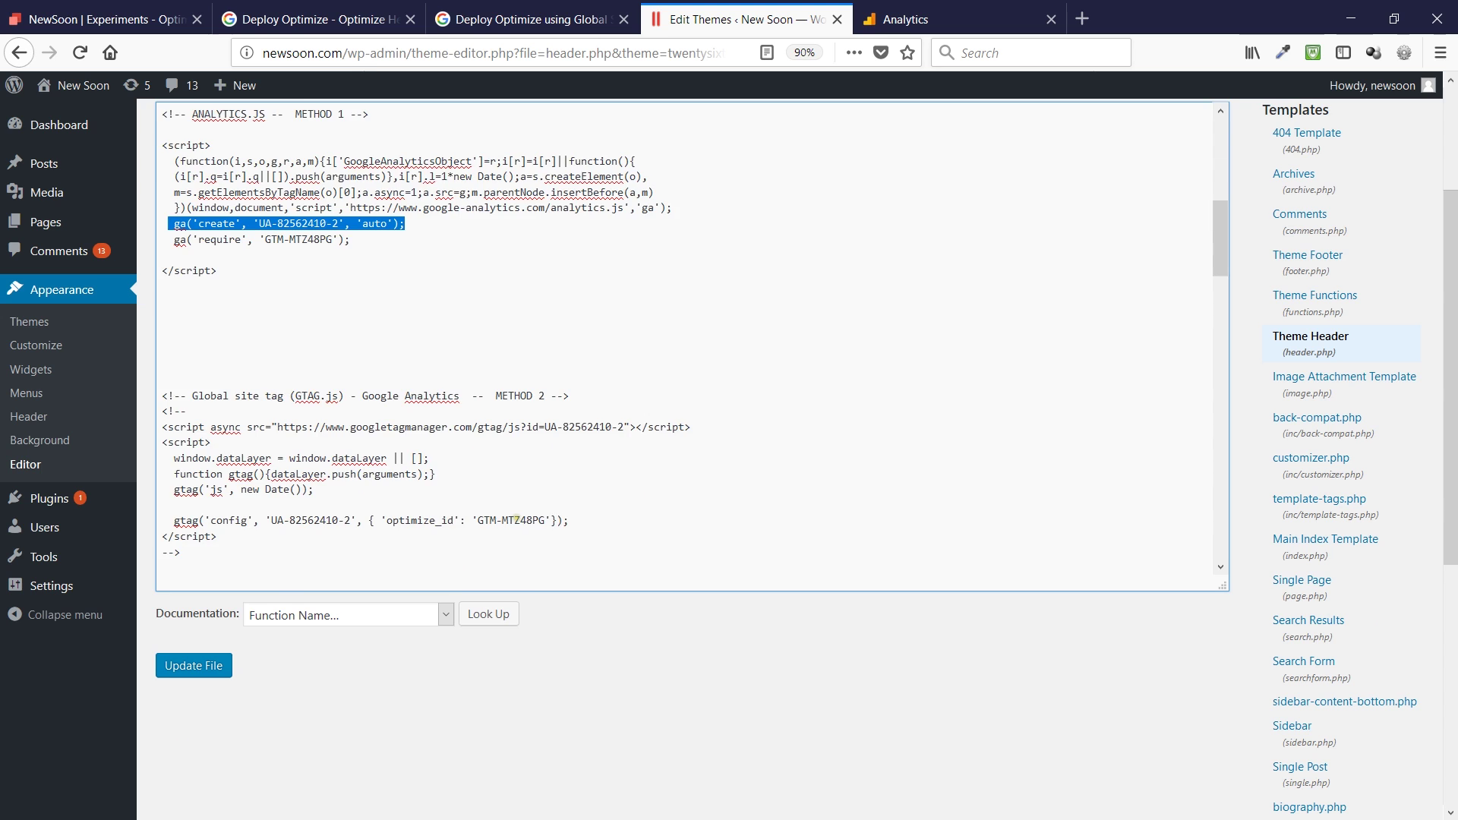
{"action": "scroll", "coordinate": [531, 455], "scroll_direction": "up", "scroll_amount": 4}
{"action": "scroll", "coordinate": [342, 364], "scroll_direction": "up", "scroll_amount": 2}
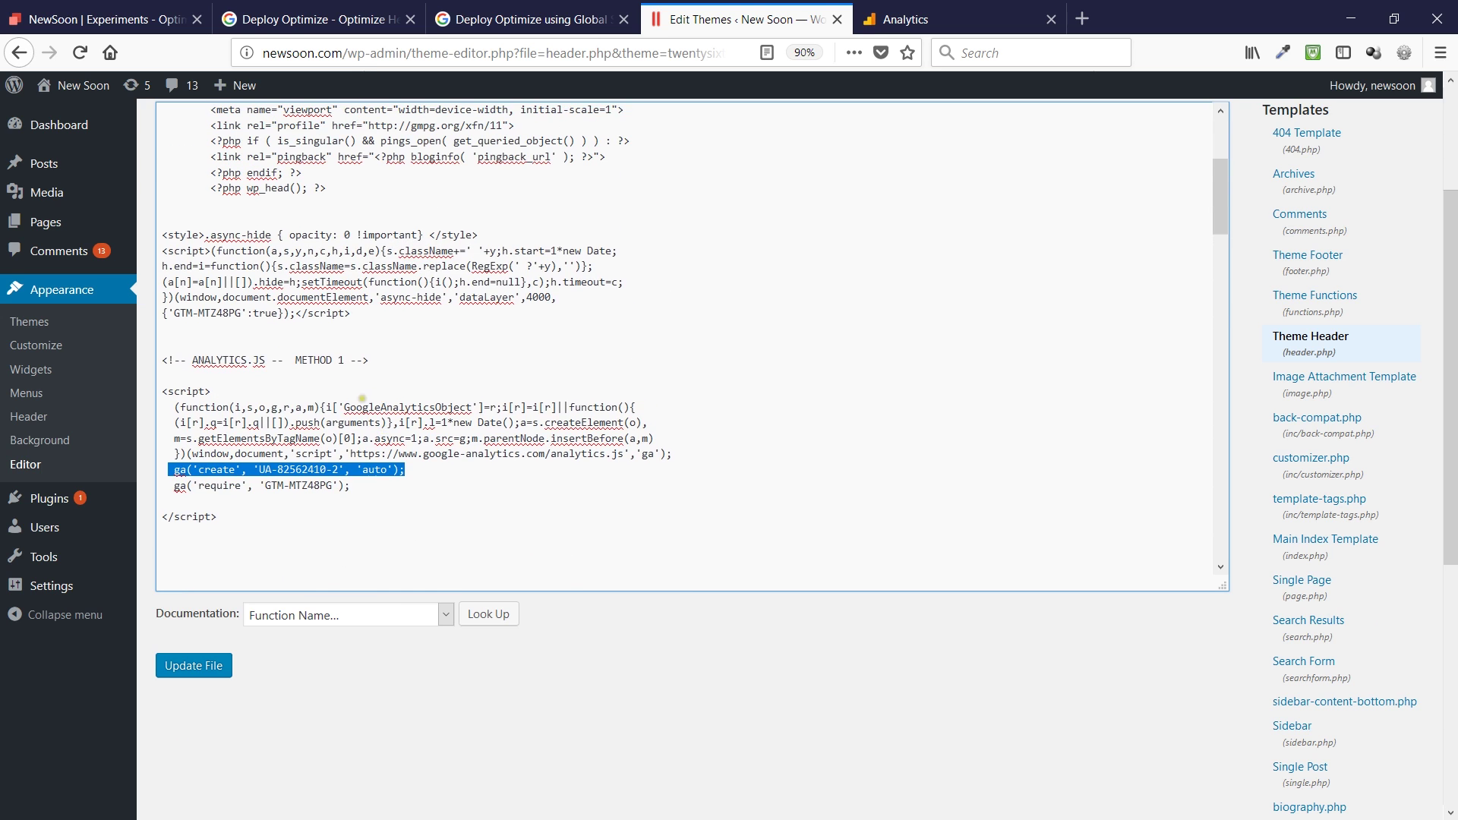
{"action": "left_click_drag", "start_coordinate": [162, 234], "coordinate": [350, 313]}
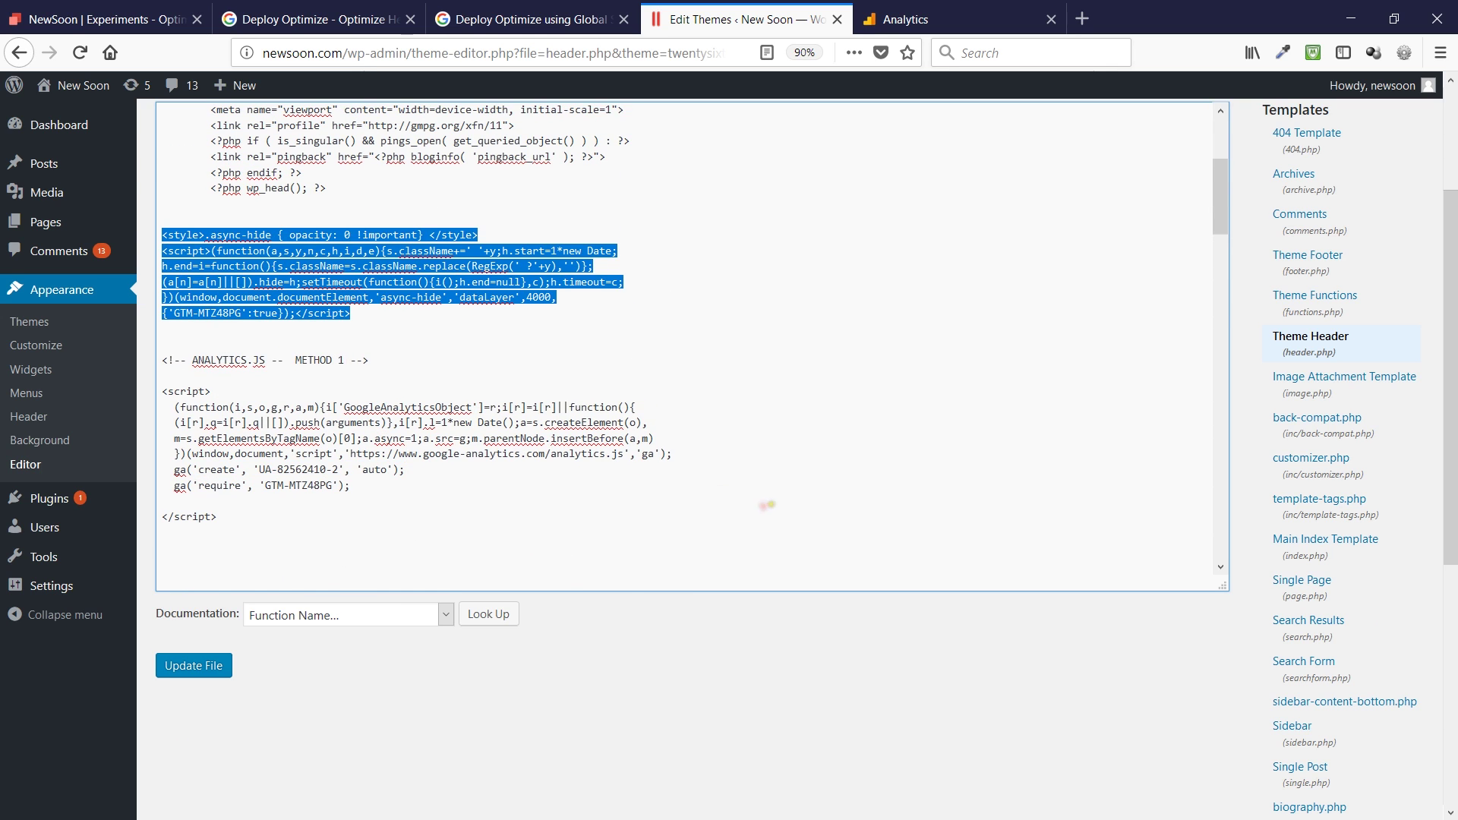
{"action": "scroll", "coordinate": [410, 425], "scroll_direction": "down", "scroll_amount": 2}
{"action": "left_click_drag", "start_coordinate": [350, 403], "coordinate": [161, 275]}
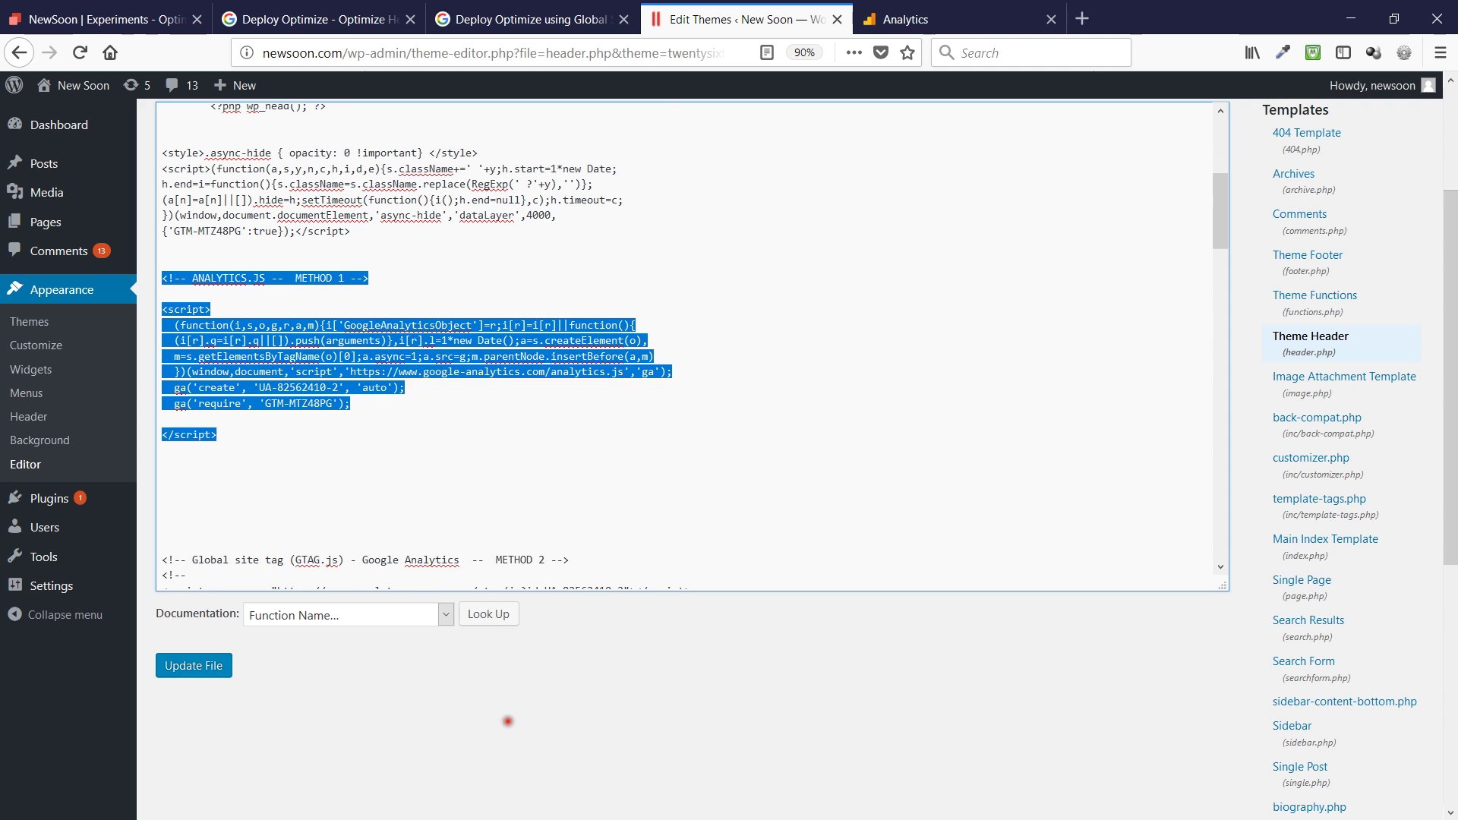
{"action": "left_click", "coordinate": [419, 653]}
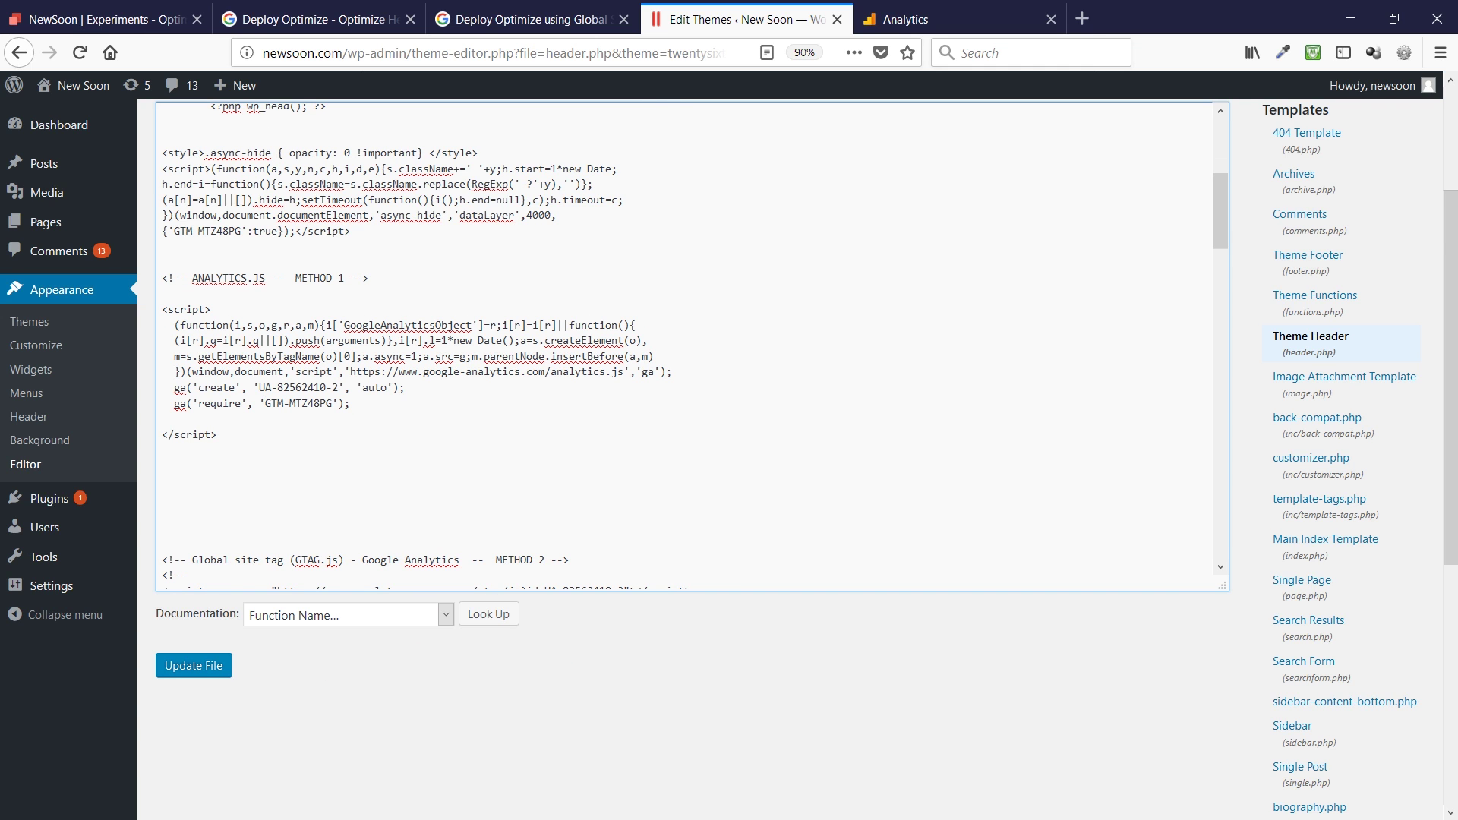
{"action": "scroll", "coordinate": [690, 345], "scroll_direction": "down", "scroll_amount": 10}
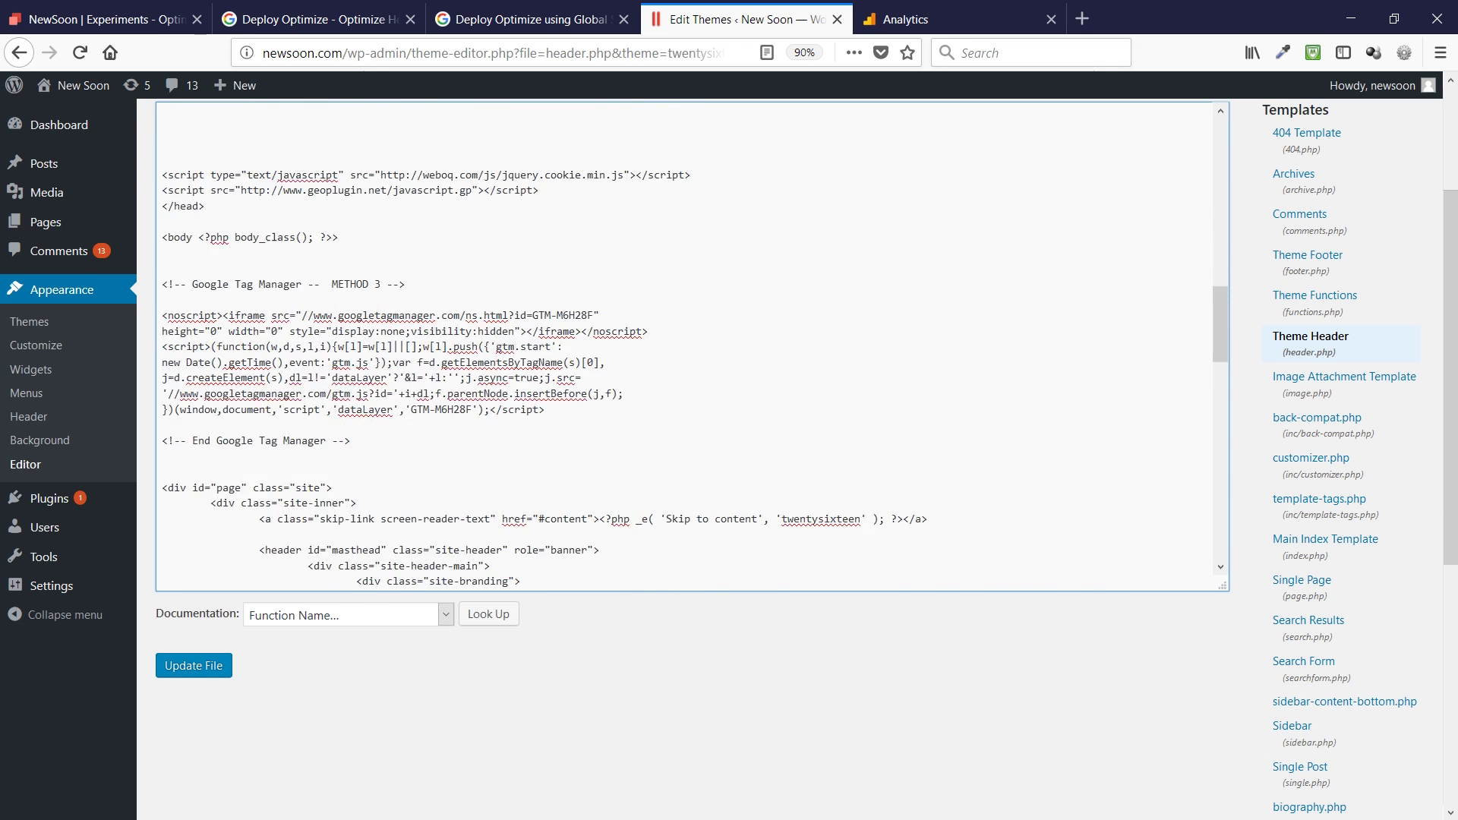
{"action": "key", "text": "shift+Down"}
{"action": "key", "text": "shift+Down"}
{"action": "key", "text": "shift+Down"}
{"action": "key", "text": "shift+Down"}
{"action": "key", "text": "shift+Down"}
{"action": "key", "text": "shift+Down"}
{"action": "key", "text": "shift+End"}
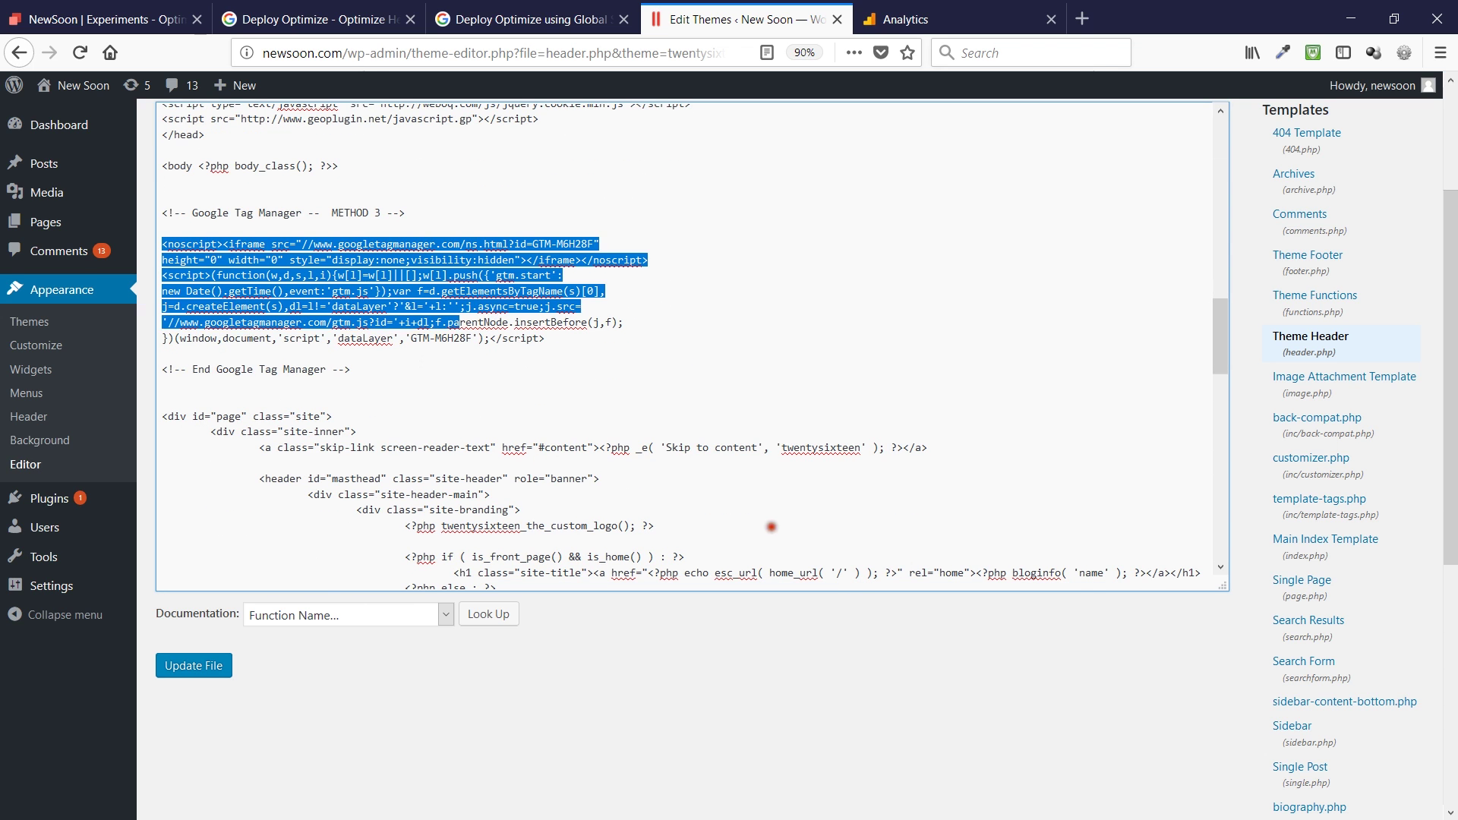
{"action": "scroll", "coordinate": [949, 571], "scroll_direction": "up", "scroll_amount": 6}
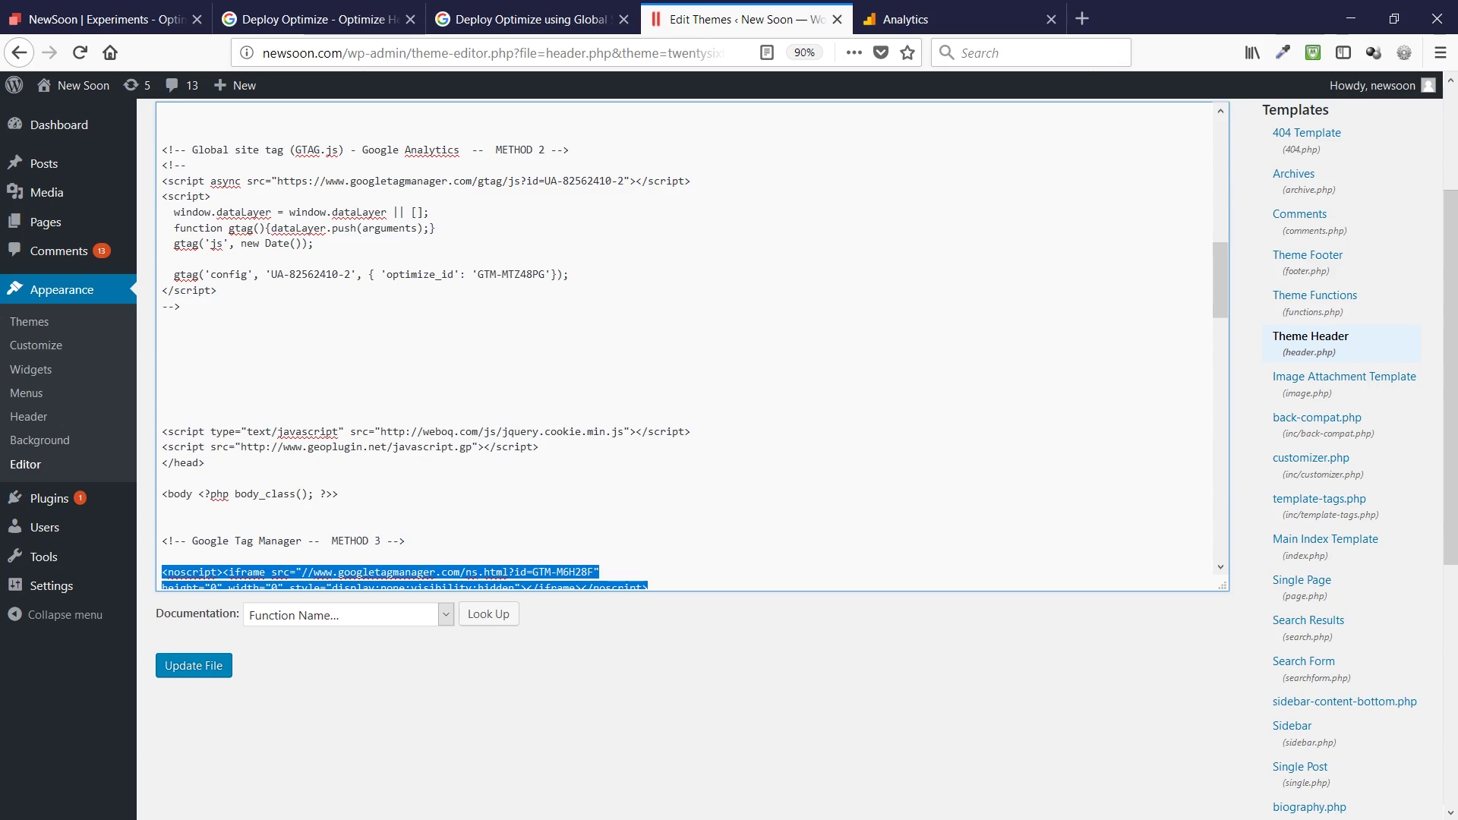